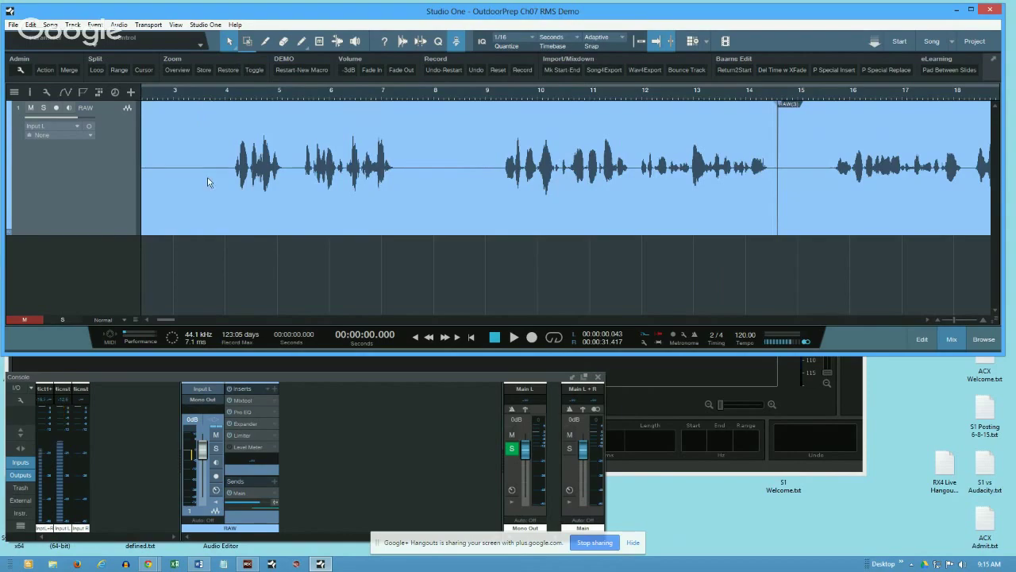
Select the opening of the RAW track from about 0.2 to 3.9 seconds and review the recording's full length
scroll(158, 318, left, 2)
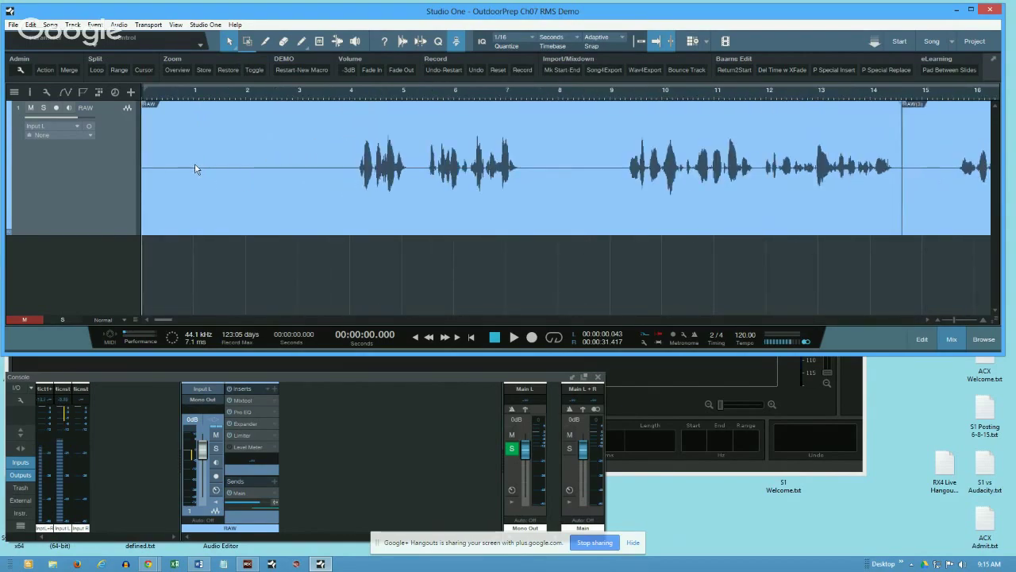
drag(152, 185, 344, 187)
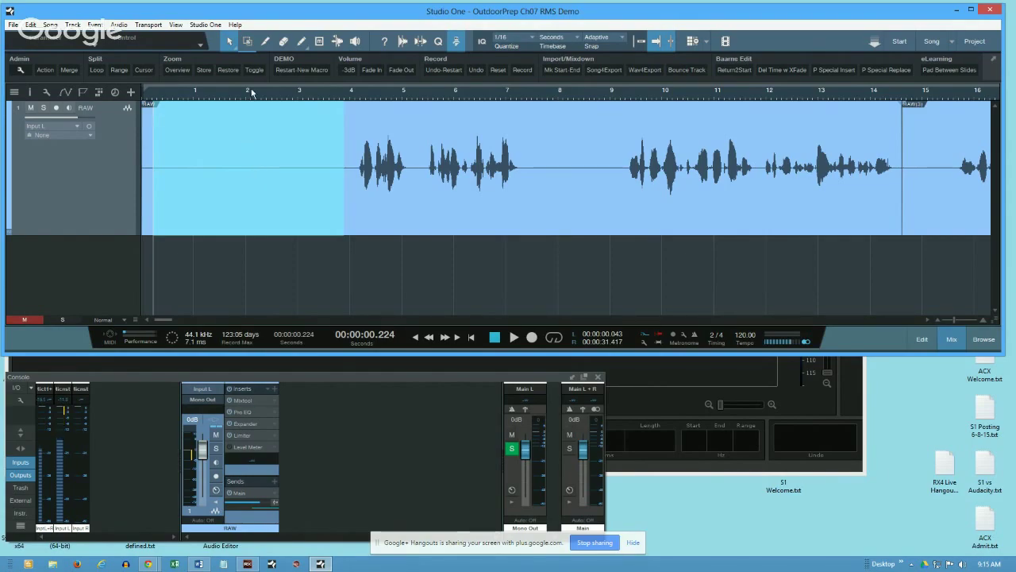
mouse_move(253, 93)
mouse_down()
mouse_move(275, 82)
mouse_move(270, 98)
mouse_up()
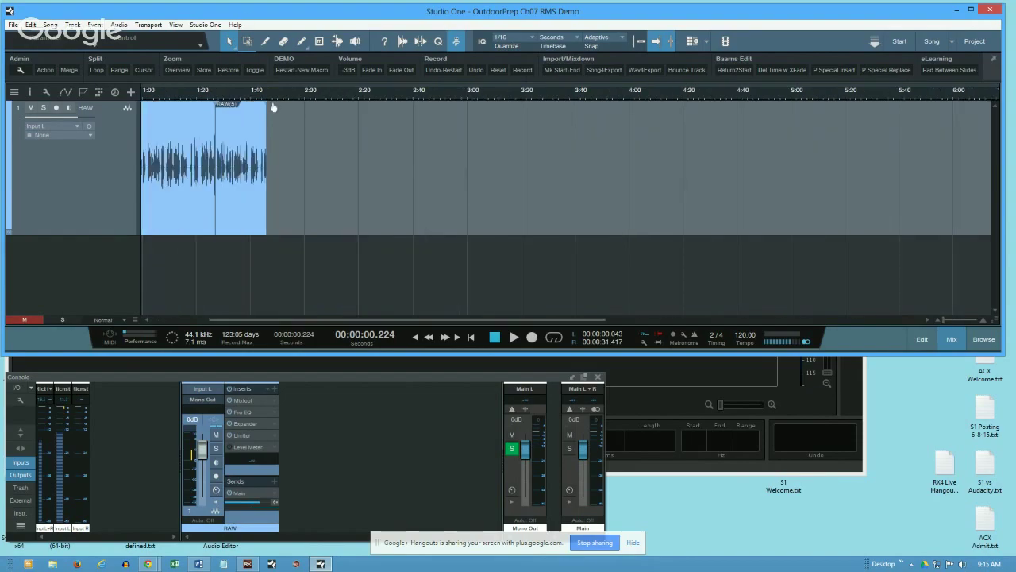
scroll(278, 120, up, 1)
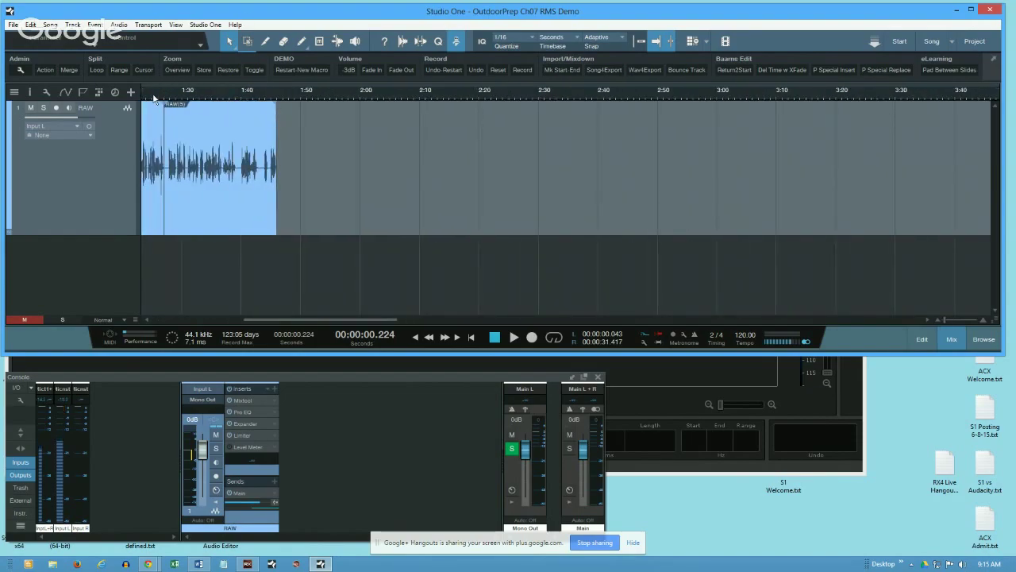
drag(159, 100, 459, 94)
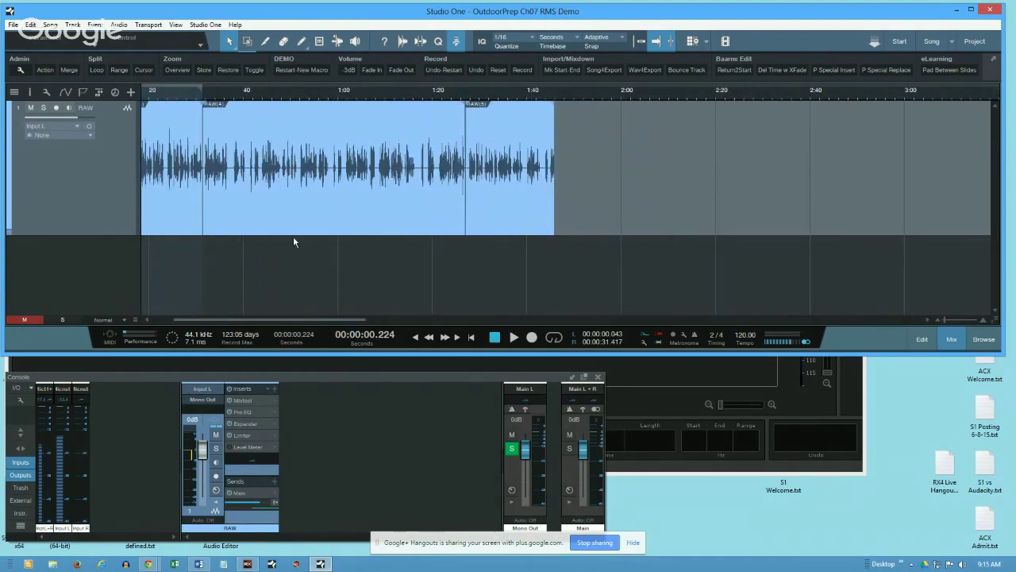
scroll(190, 319, left, 3)
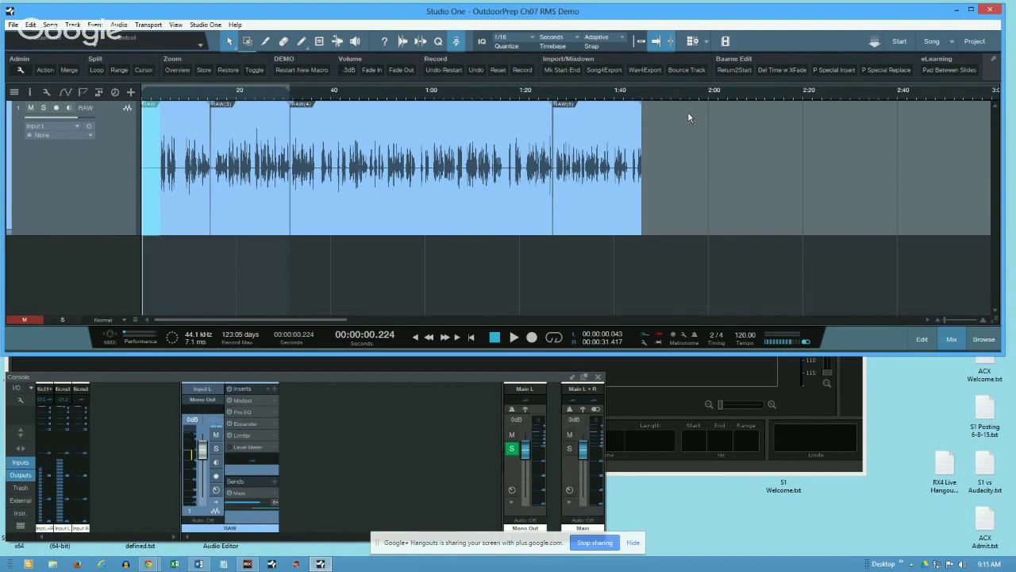
scroll(153, 105, up, 6)
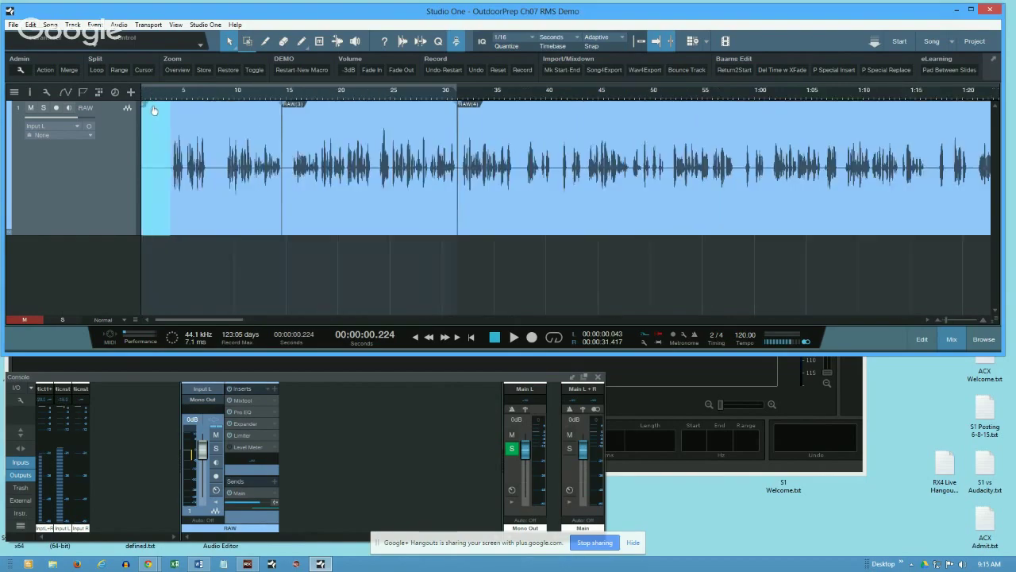
drag(178, 320, 160, 322)
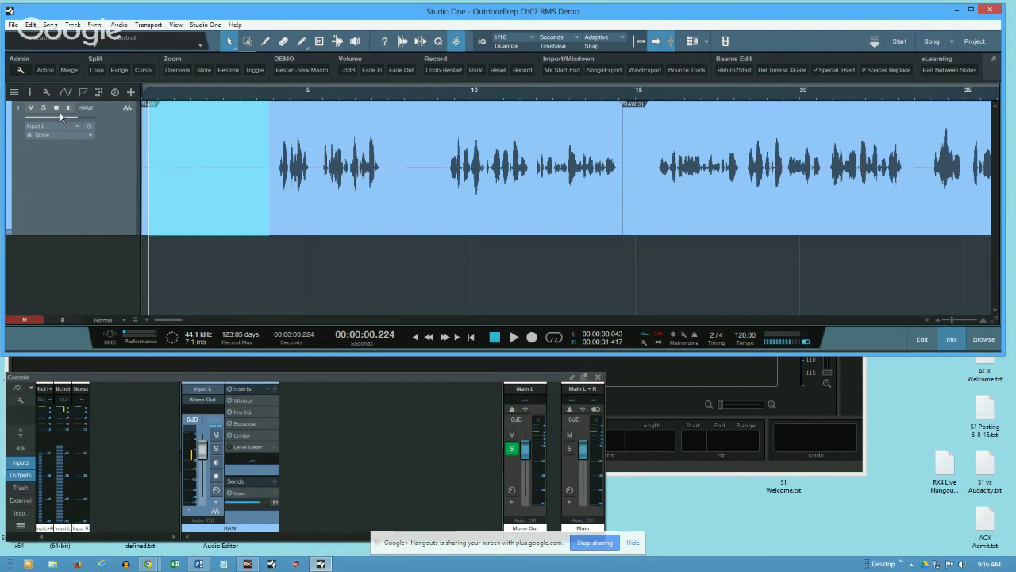
Unhide the RT Pads Books and RoomTone tracks in the track list and make the RoomTone track taller
click(33, 110)
click(14, 93)
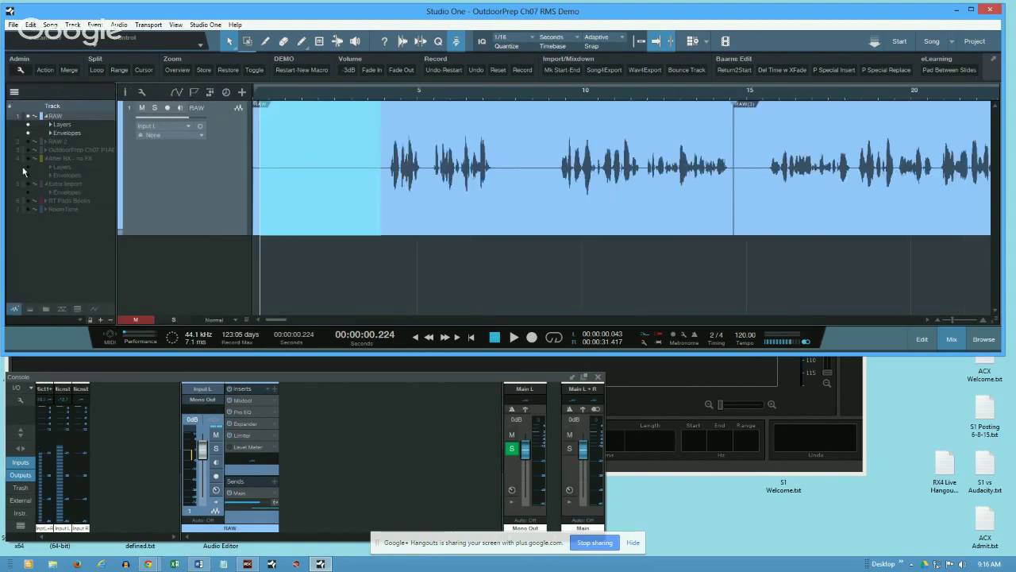
click(28, 201)
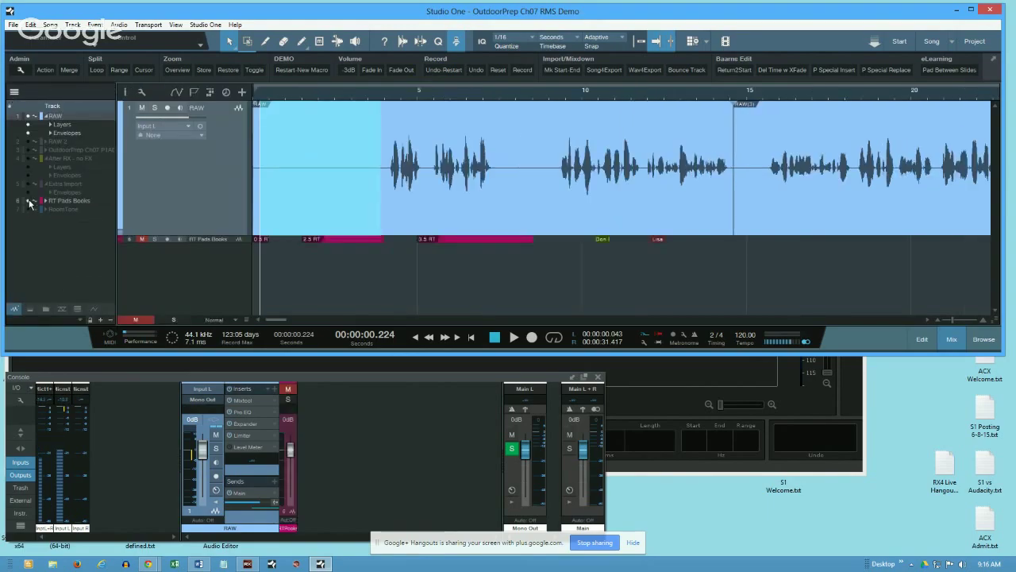
click(28, 209)
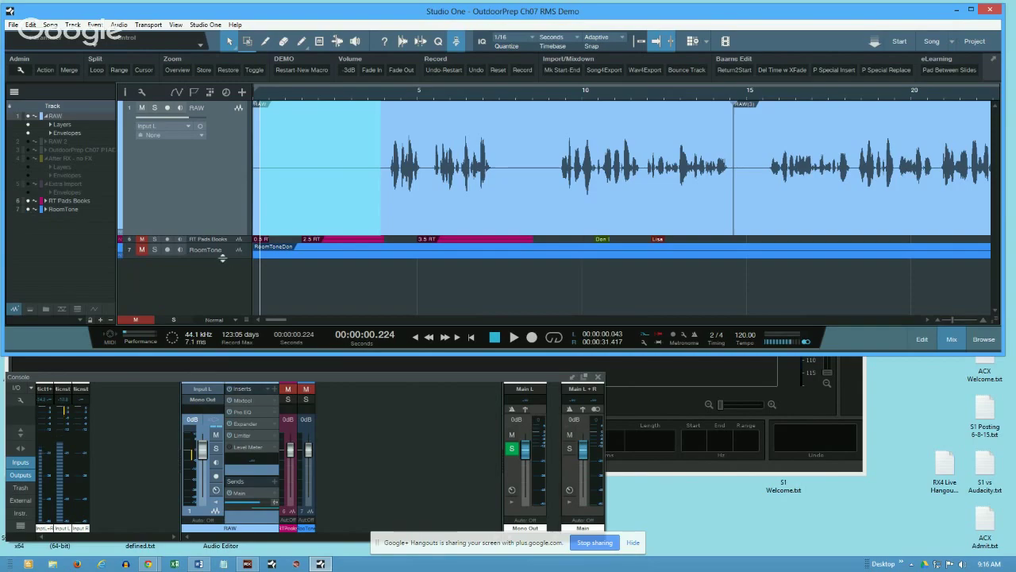
drag(222, 257, 223, 295)
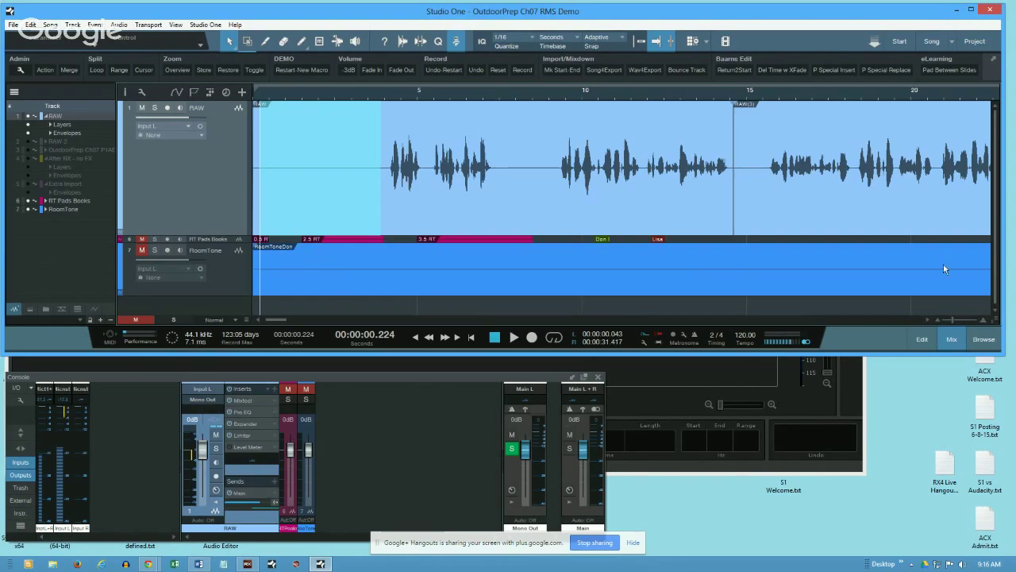
View the full length of the RoomTone recording against the RAW track and return to the song's opening
key(w)
key(w)
key(w)
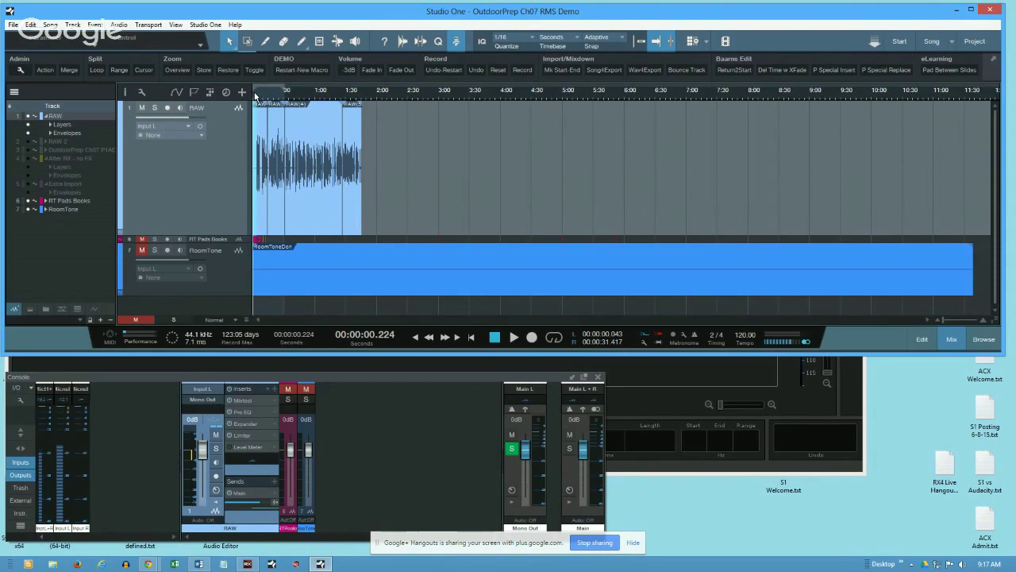
drag(255, 95, 293, 151)
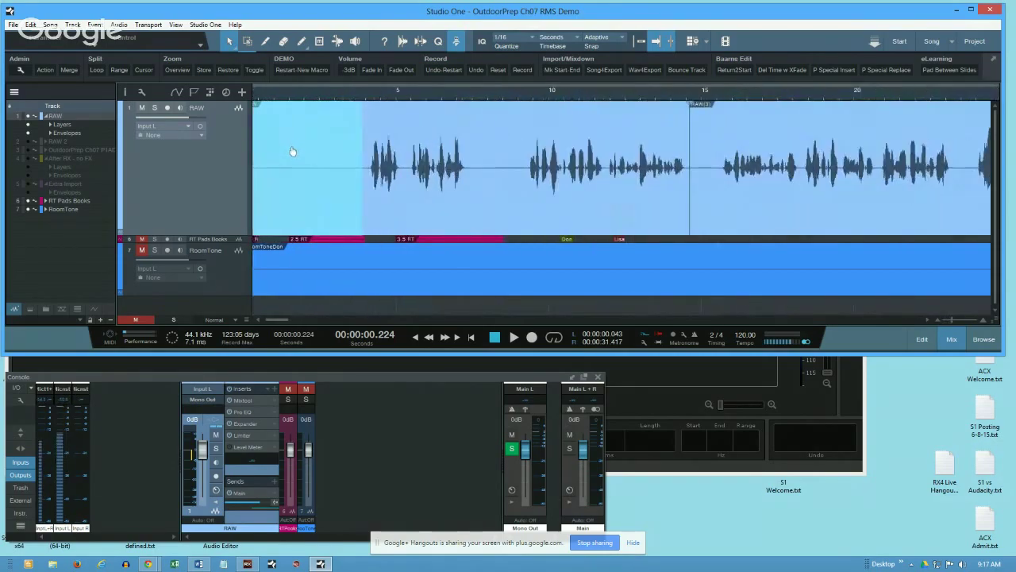
drag(267, 318, 266, 319)
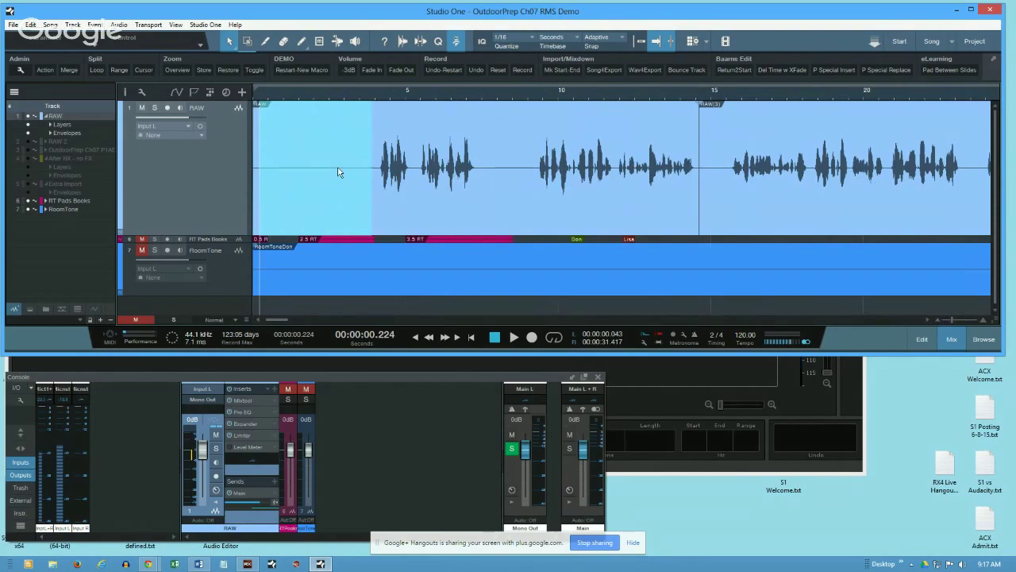
Hide the RT Pads Books and RoomTone tracks again and close the track list
click(28, 201)
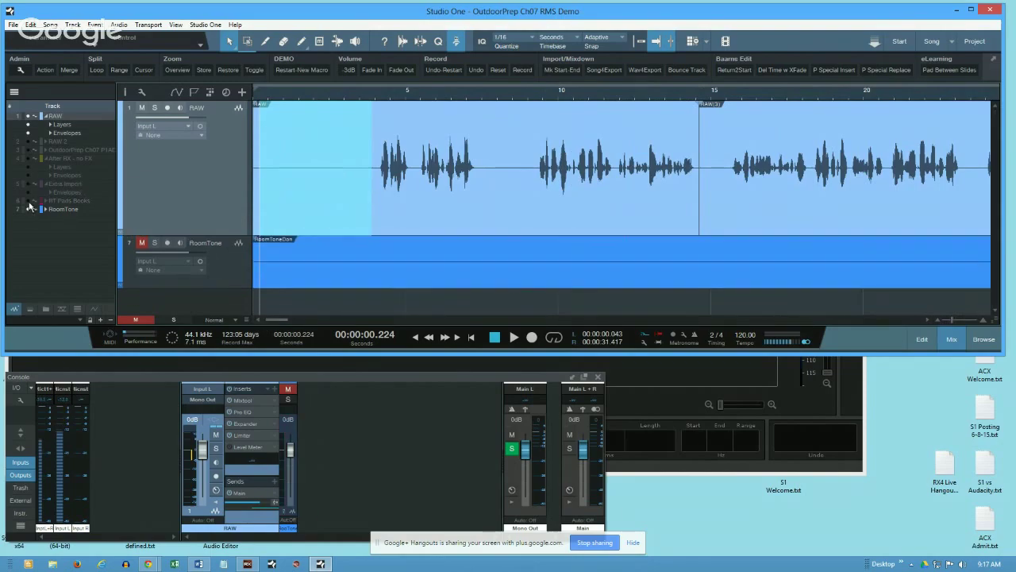
click(28, 209)
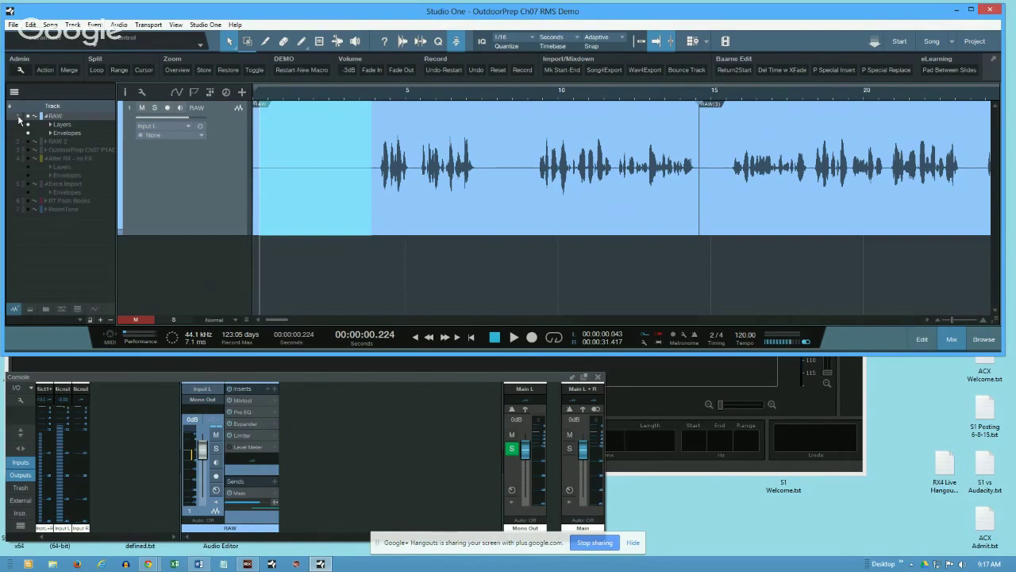
click(13, 91)
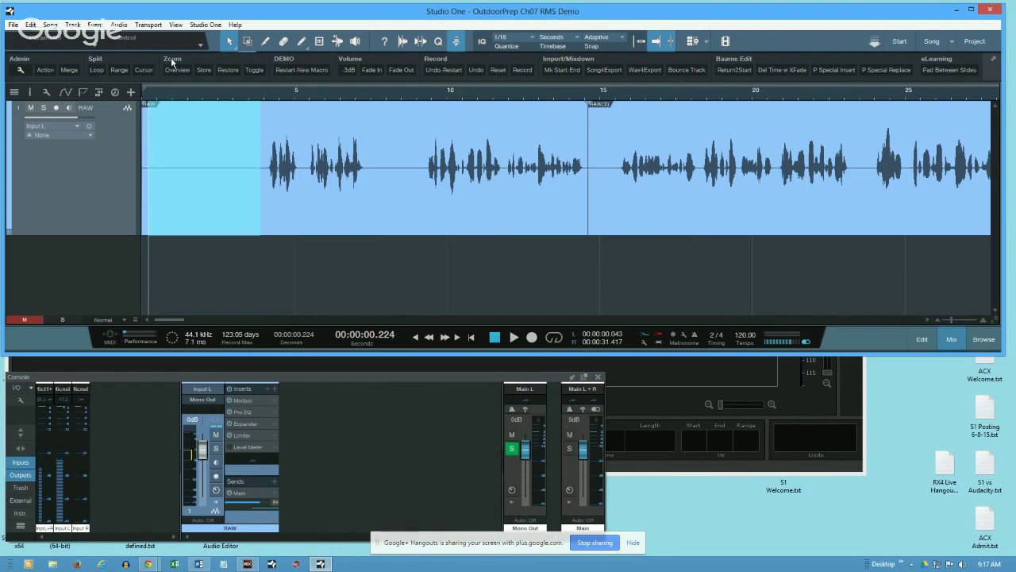
Export the loop range as the wave file OutdoorPrep Ch07 with the output set to Mono Out
key(ctrl+e)
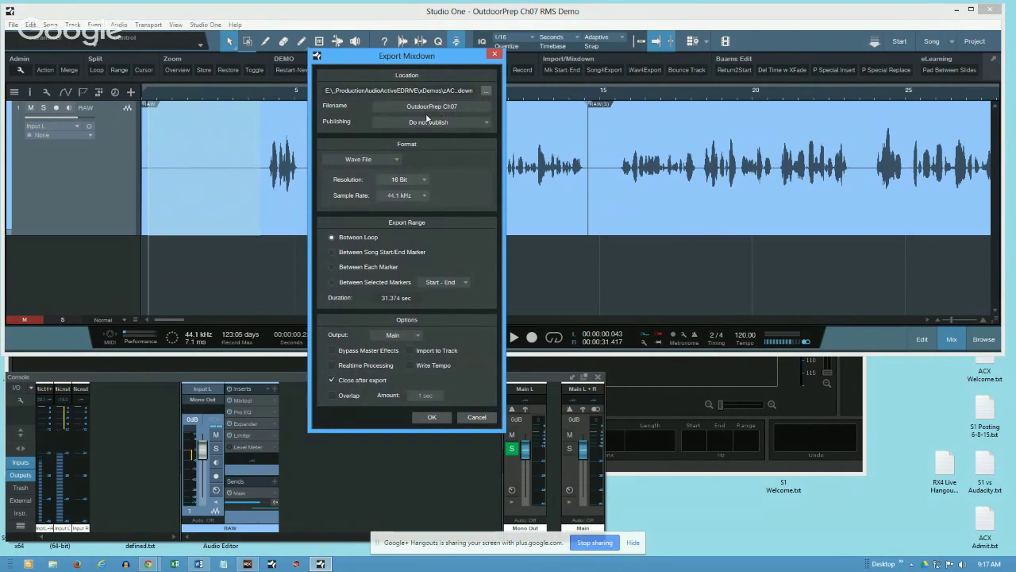
click(413, 330)
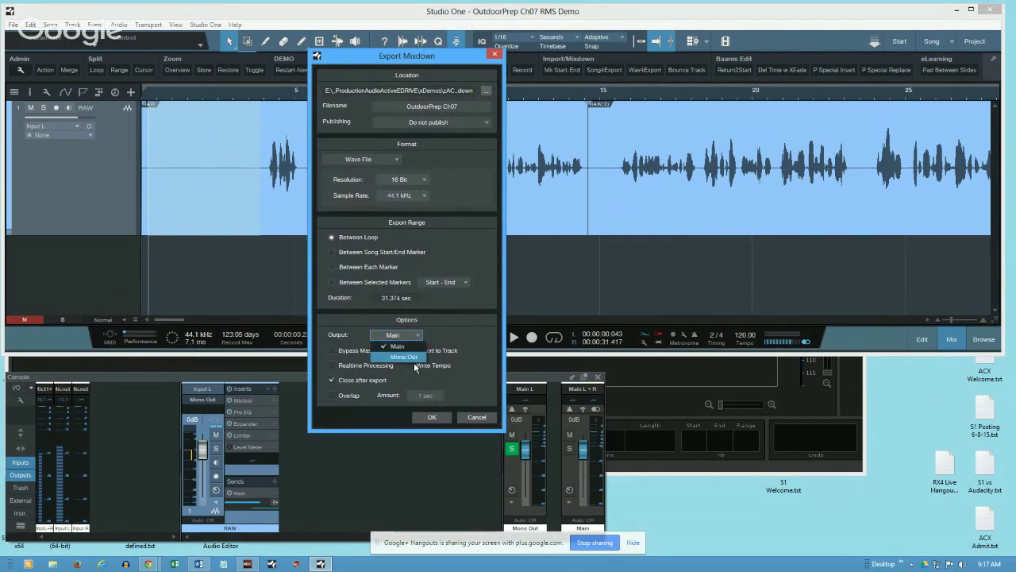
click(413, 360)
click(429, 417)
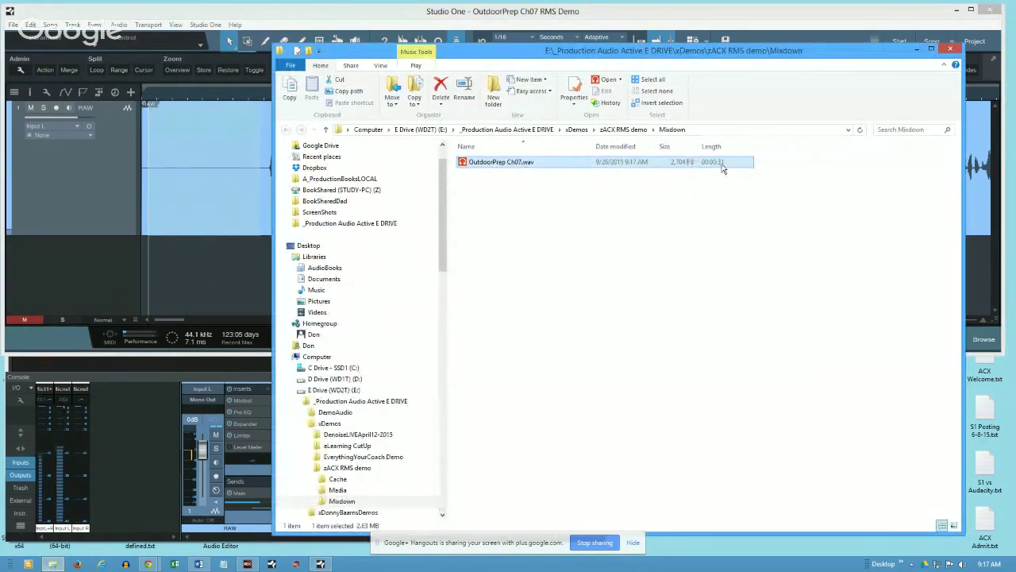
Open the exported OutdoorPrep Ch07.wav in iZotope RX 4 Advanced and close the Waveform Statistics window
drag(510, 53, 335, 21)
mouse_move(333, 139)
mouse_down()
mouse_move(486, 182)
mouse_move(807, 414)
mouse_move(806, 403)
mouse_up()
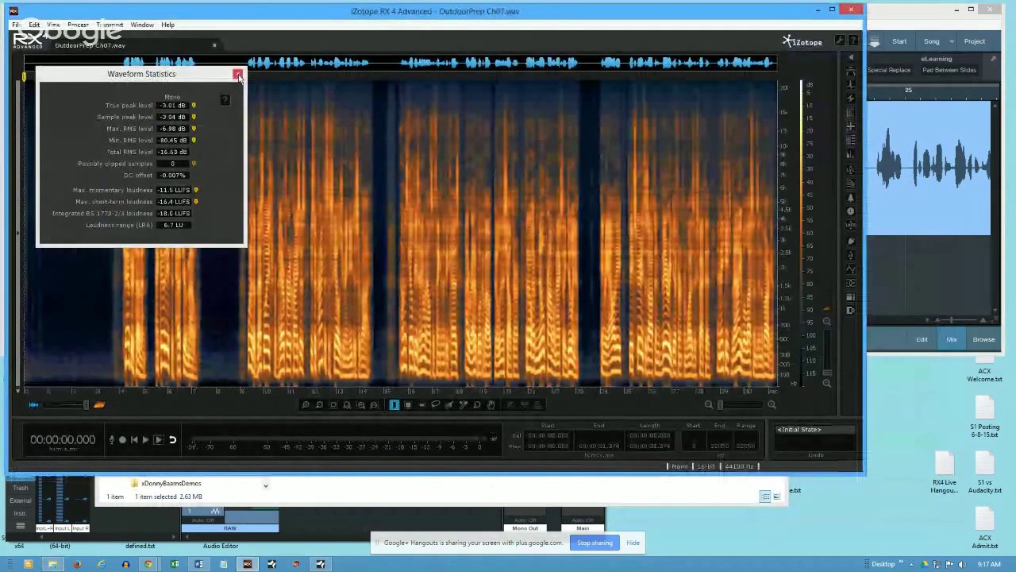
click(237, 74)
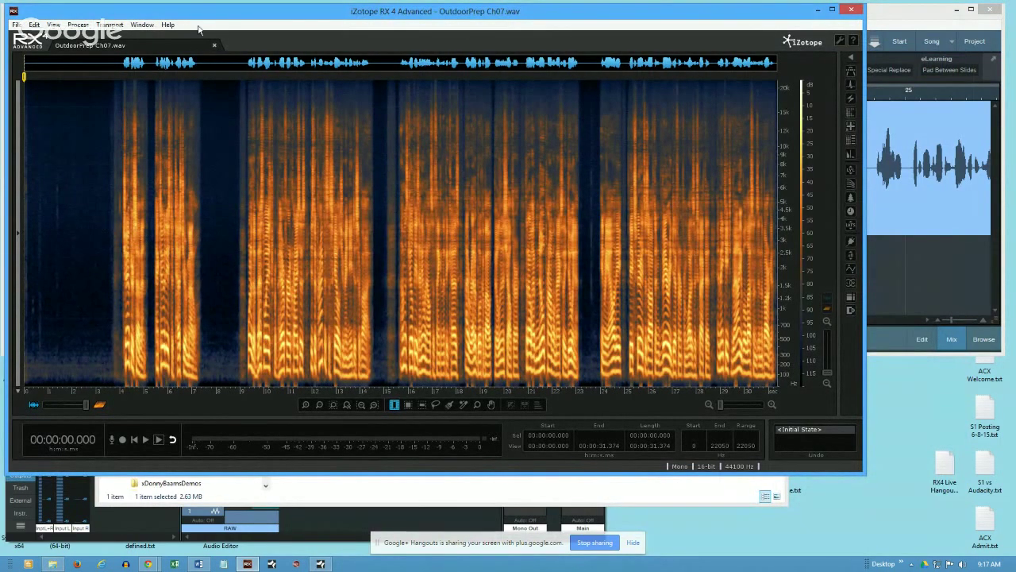
Minimize the Mixdown folder window, move the RX window below the RAW waveform, and switch back to Studio One
drag(208, 18, 248, 171)
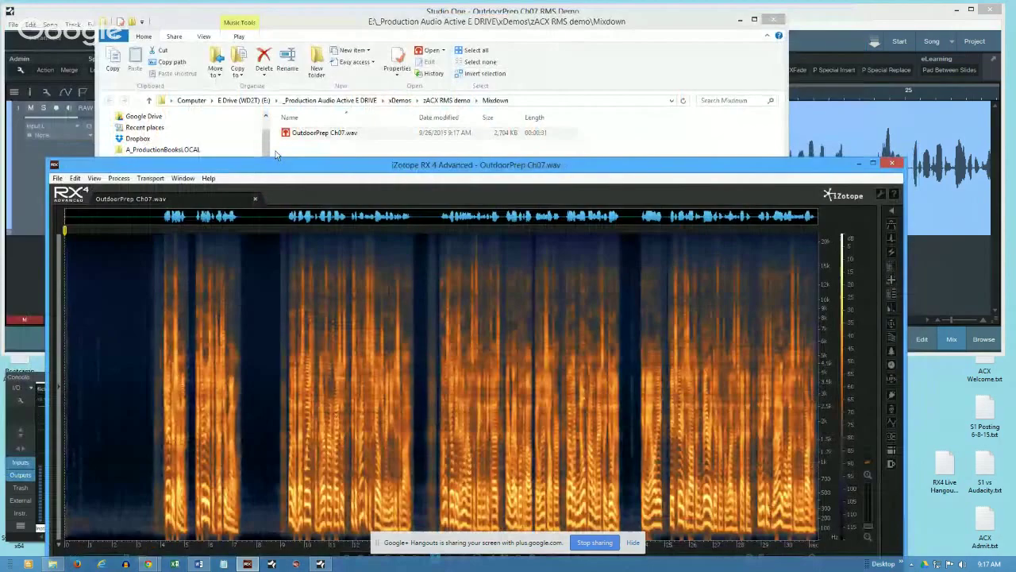
click(740, 19)
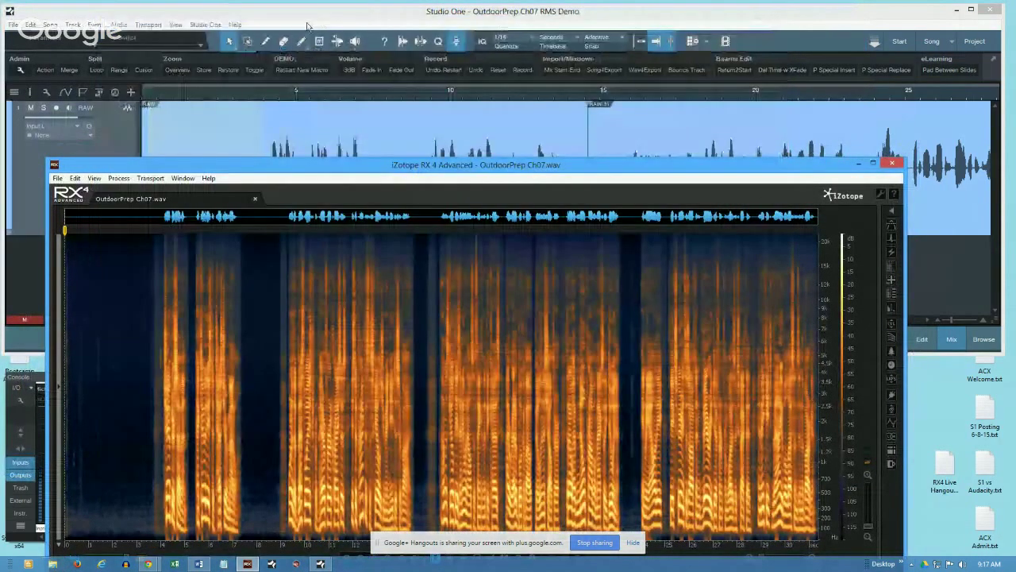
click(383, 169)
drag(384, 169, 383, 257)
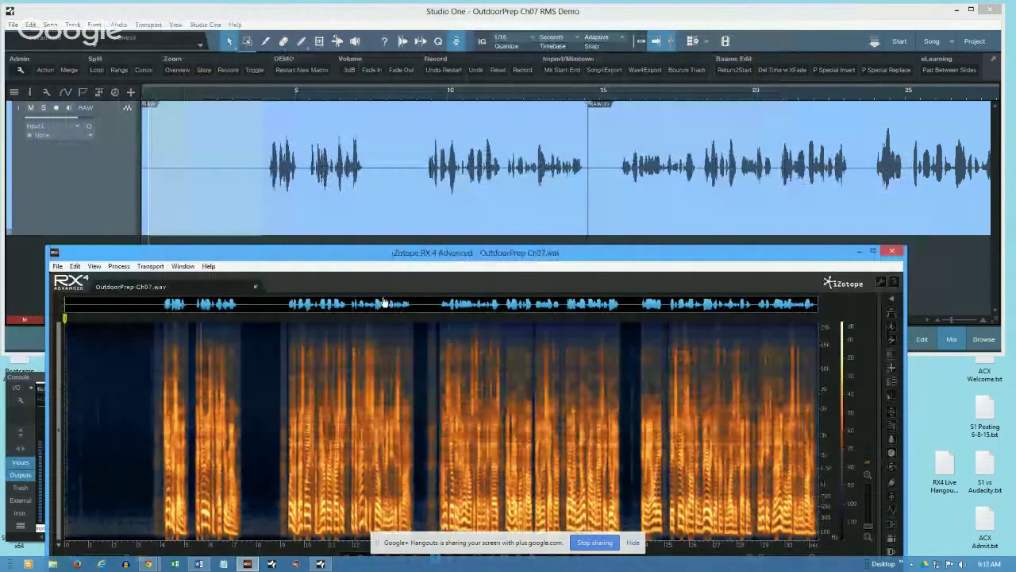
click(268, 161)
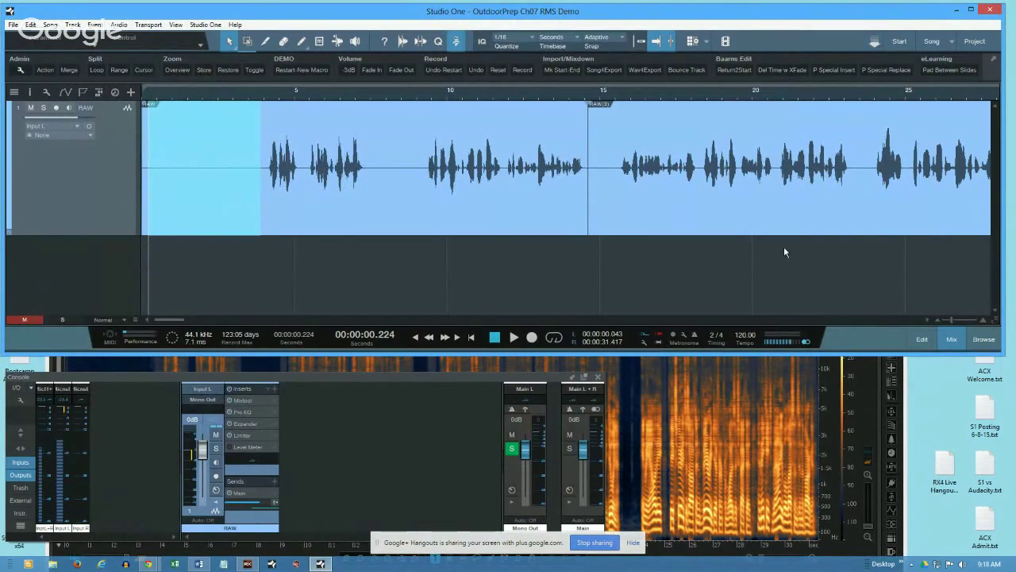
Examine the low-level signal around the opening selection with the RAW waveform magnified vertically, and restore the waveform height
drag(994, 321, 996, 379)
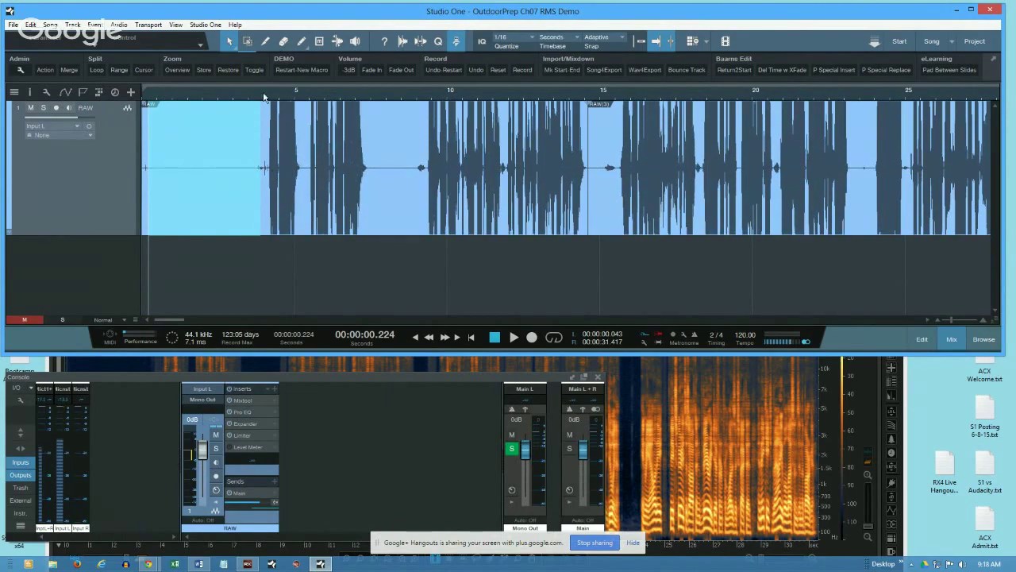
scroll(270, 128, up, 5)
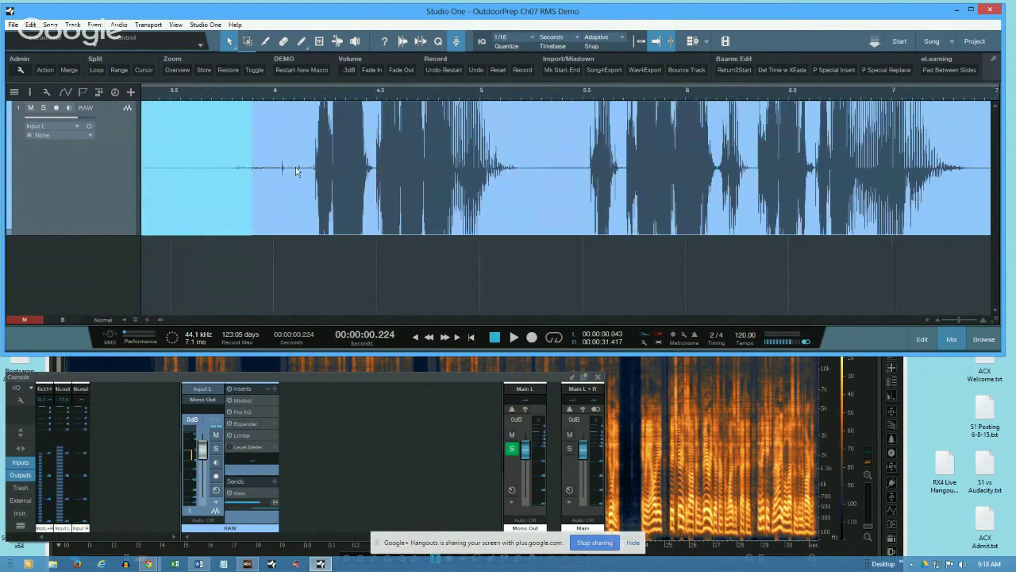
scroll(307, 110, up, 3)
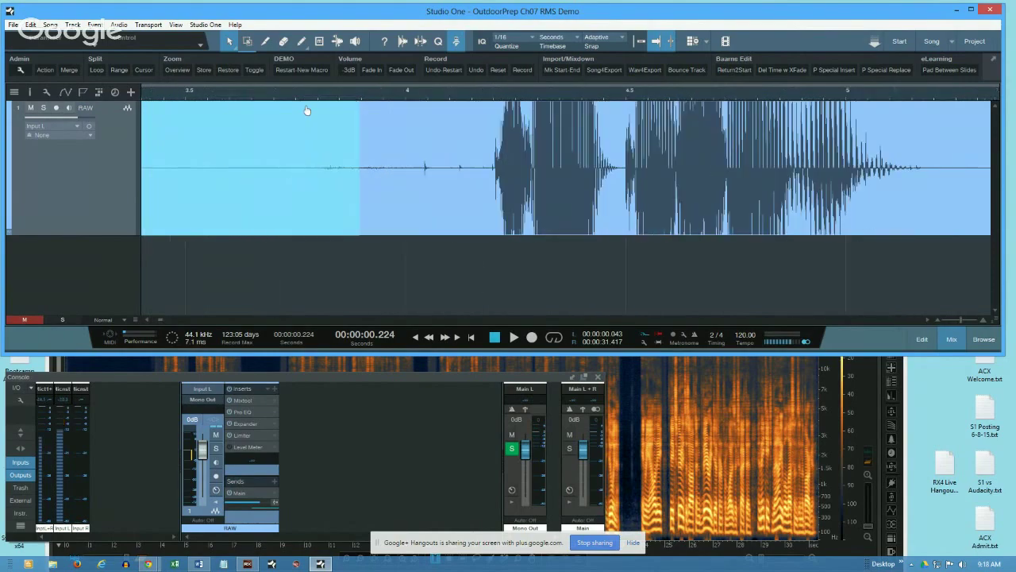
scroll(307, 110, down, 5)
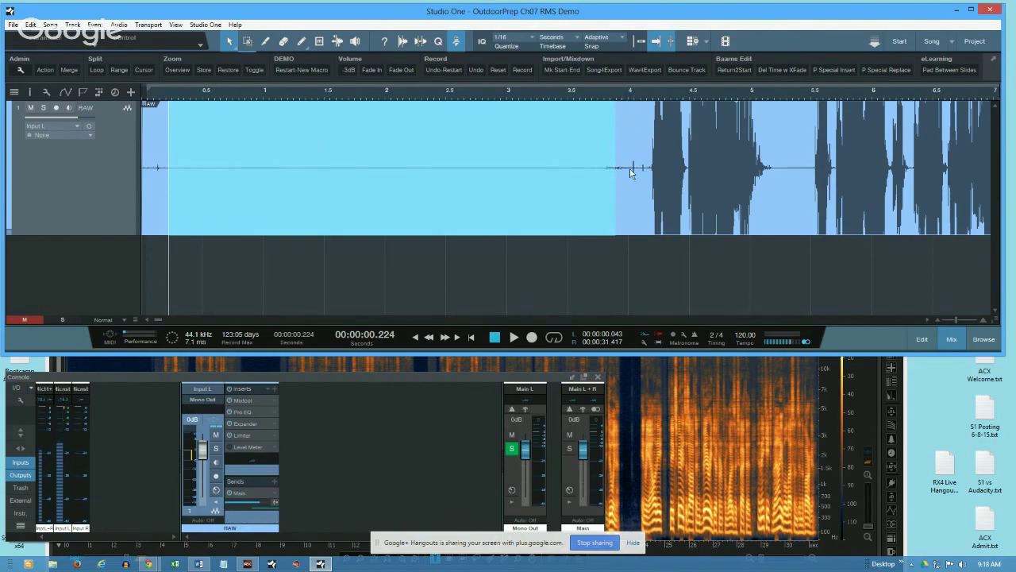
drag(998, 324, 996, 381)
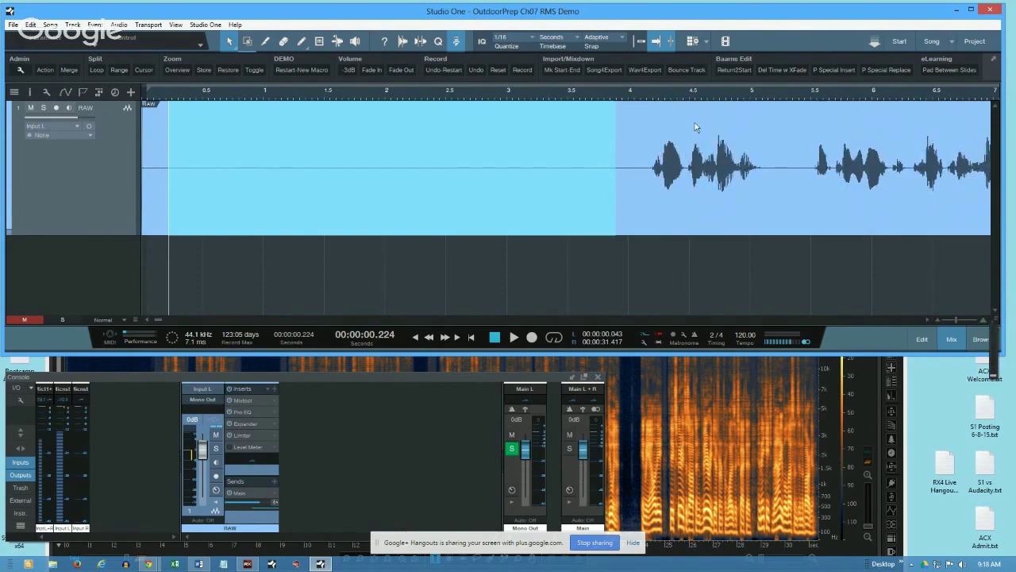
Switch to iZotope RX 4, move its window up, and show the waveform statistics for OutdoorPrep Ch07.wav
click(703, 381)
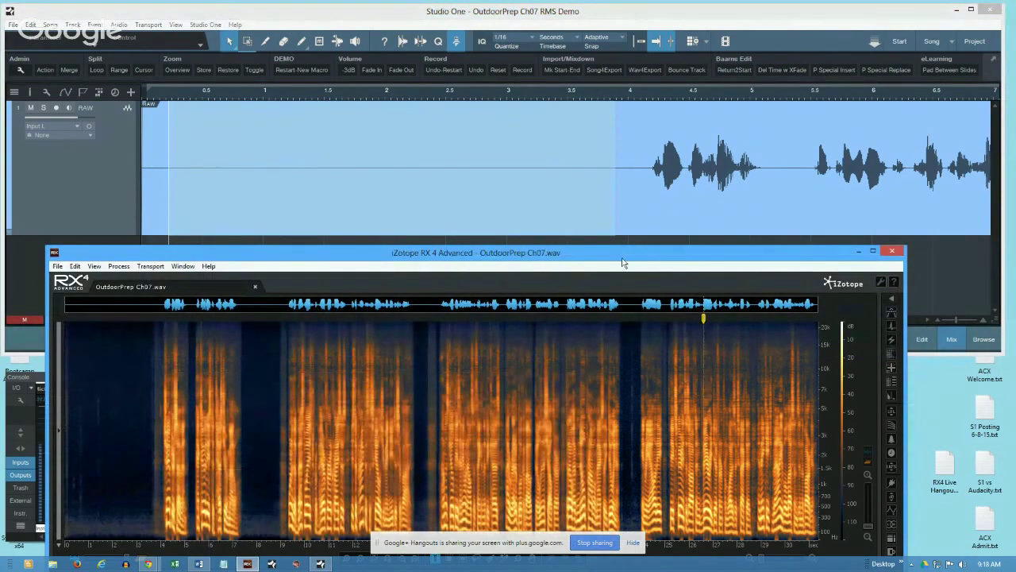
drag(611, 260, 614, 62)
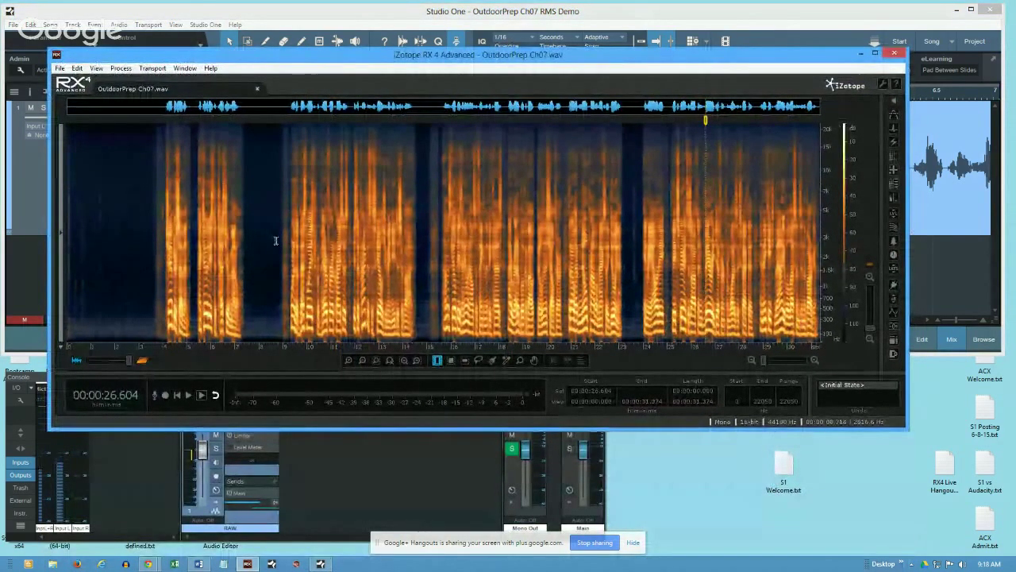
key(alt+shift+w)
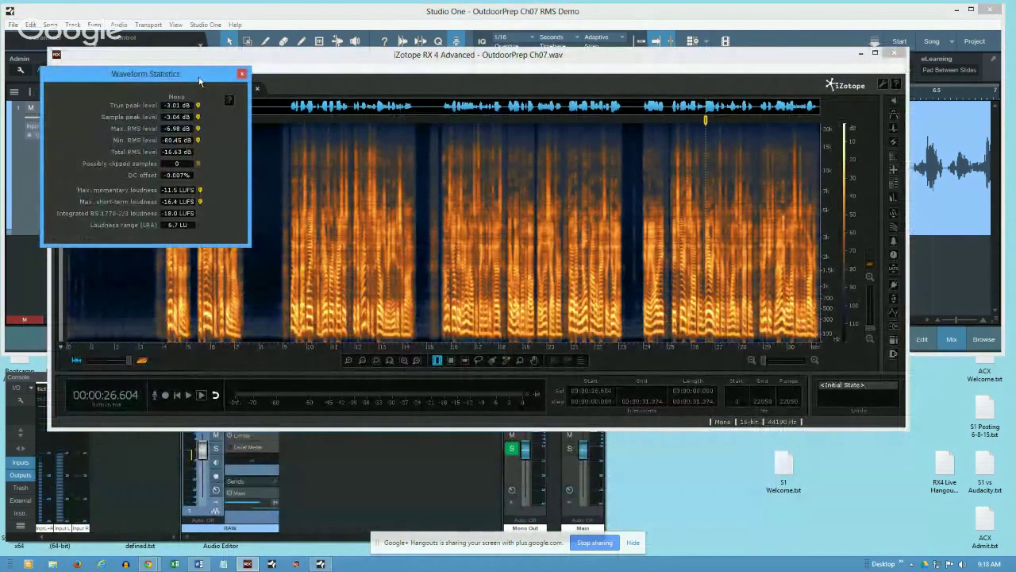
Turn off Calculate RMS using AES17 in the Misc preferences, keeping the waveform statistics in view, and close the Preferences window
drag(195, 81, 344, 91)
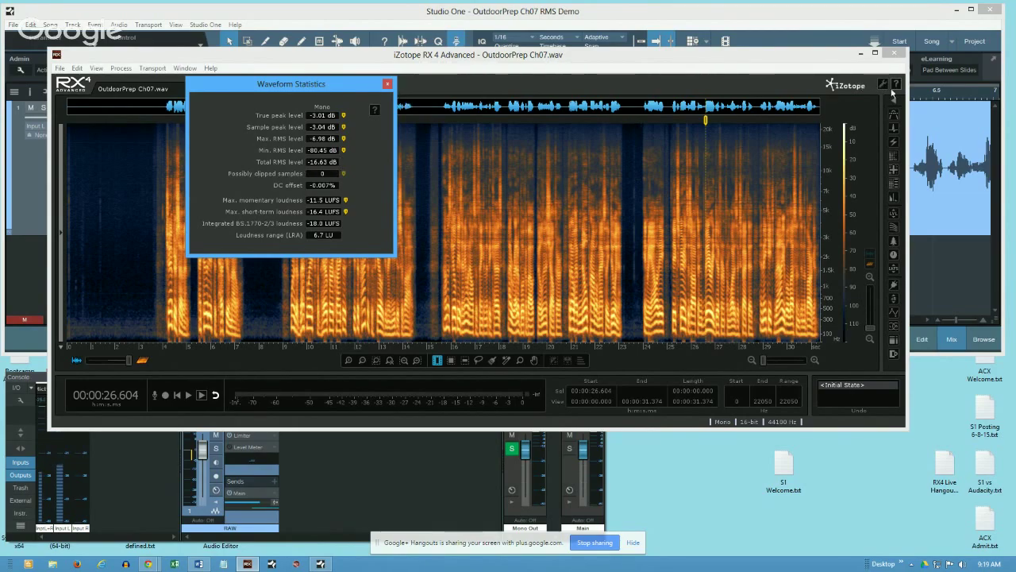
key(ctrl+comma)
click(483, 158)
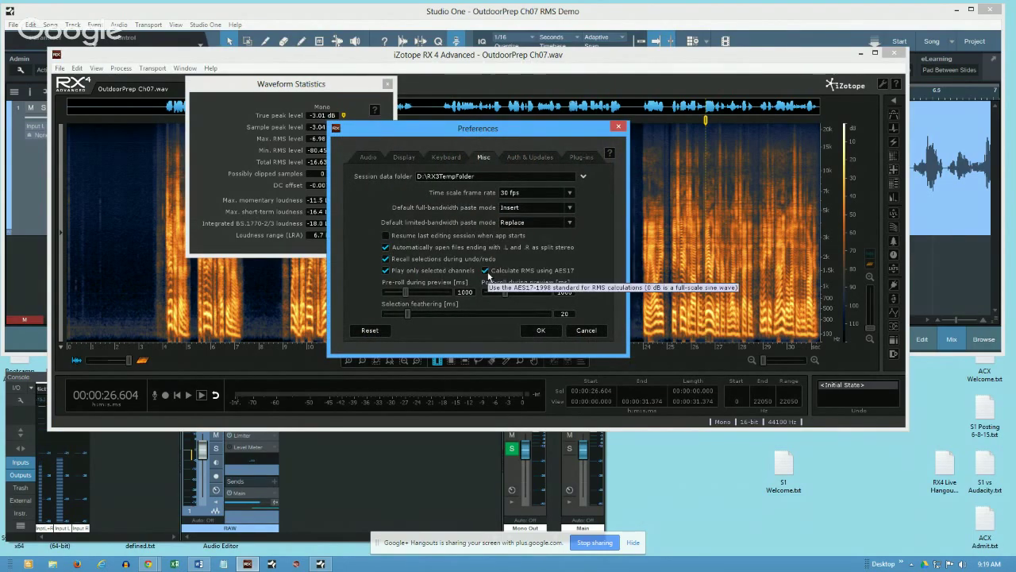
click(487, 272)
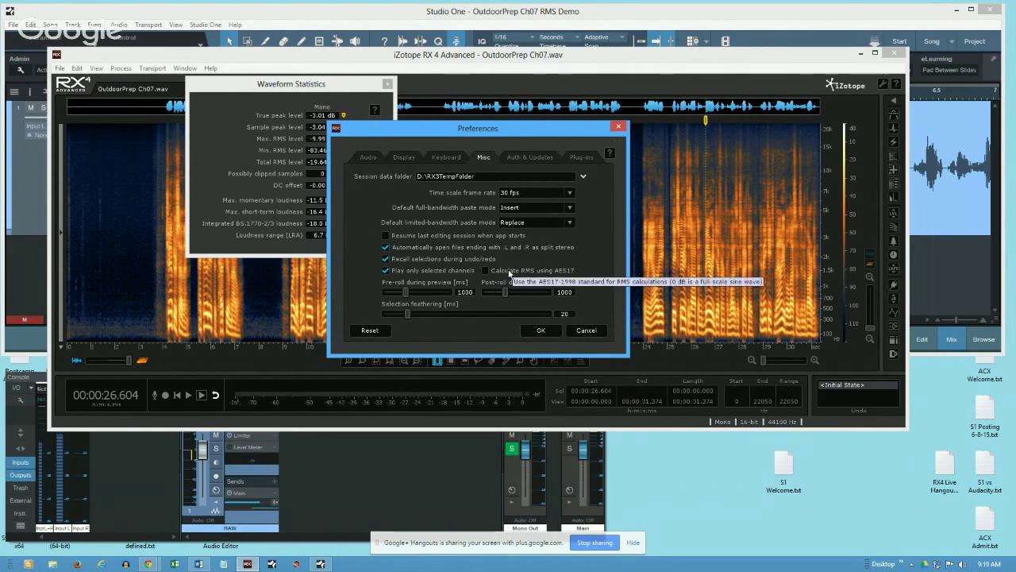
drag(542, 135, 637, 105)
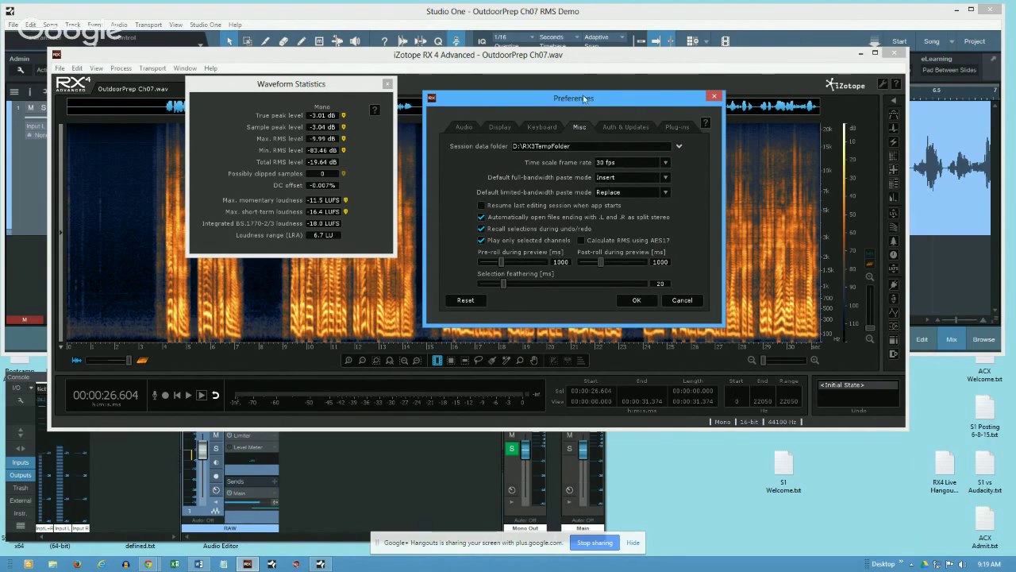
drag(607, 103, 639, 86)
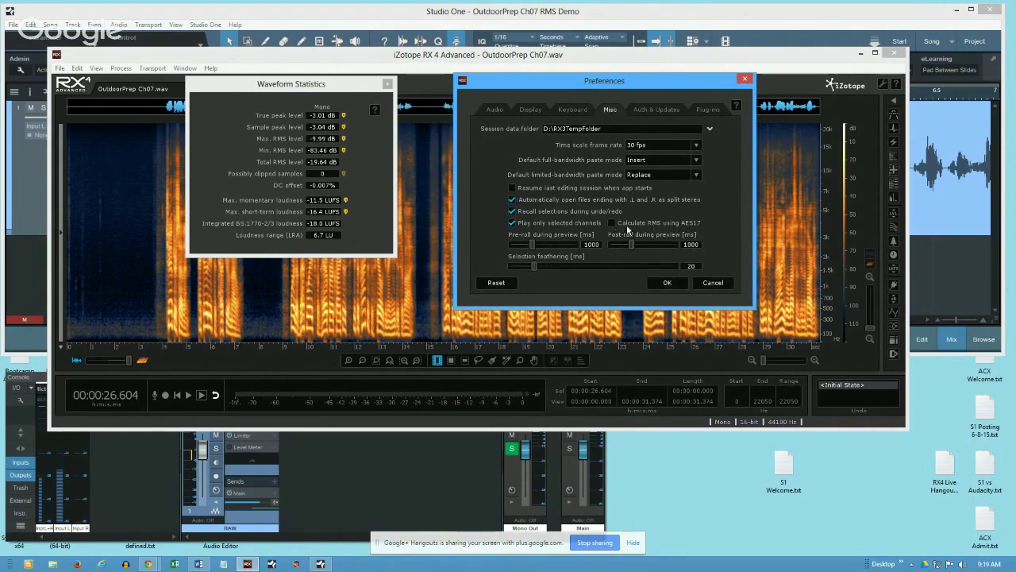
click(743, 80)
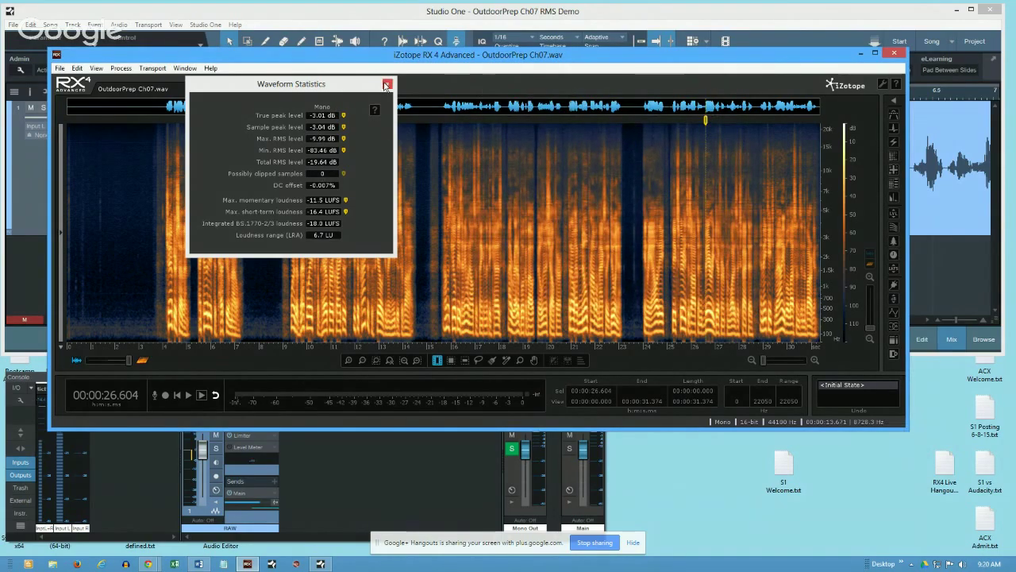
Move the Waveform Statistics window aside, close OutdoorPrep Ch07.wav, and return to RX after a brief switch to Studio One
drag(294, 82, 410, 92)
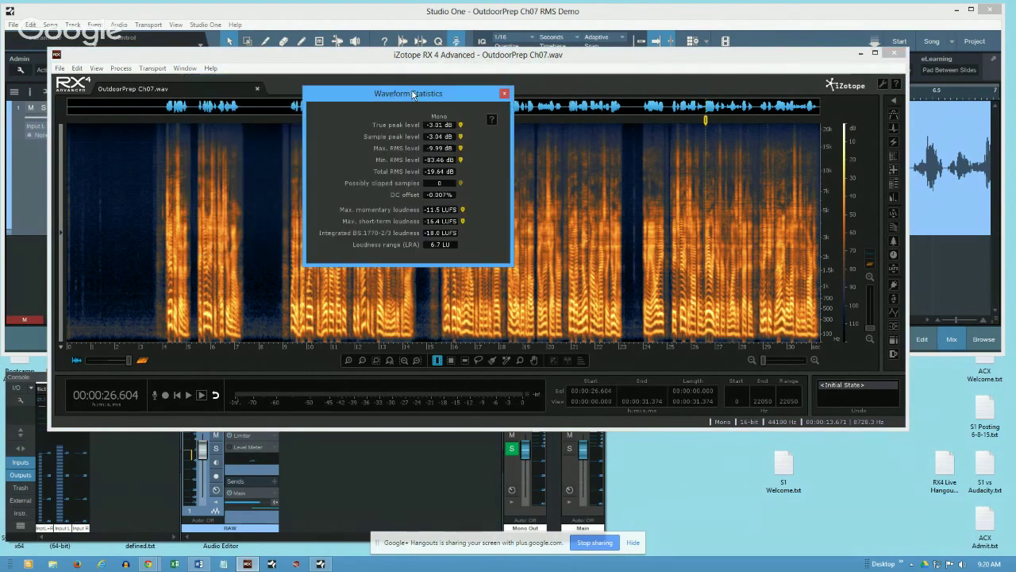
click(259, 89)
click(292, 37)
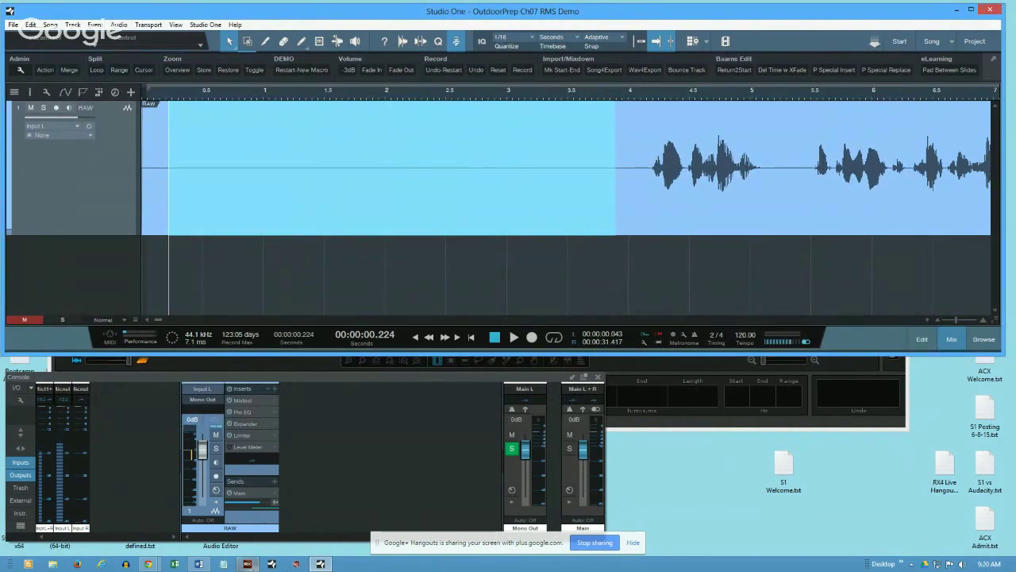
click(247, 564)
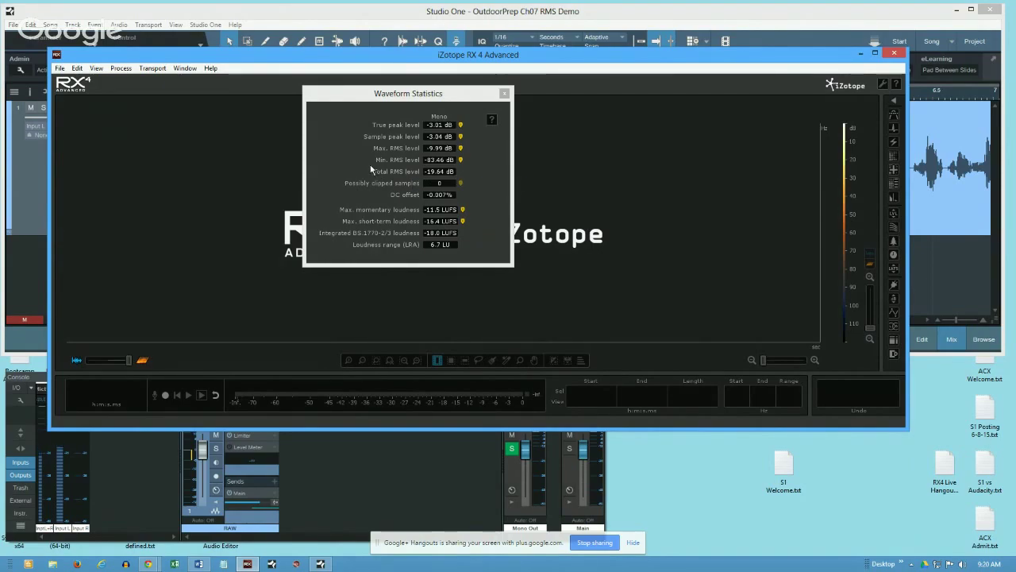
Check the total RMS, minimum RMS and true peak levels in the Waveform Statistics window
click(446, 170)
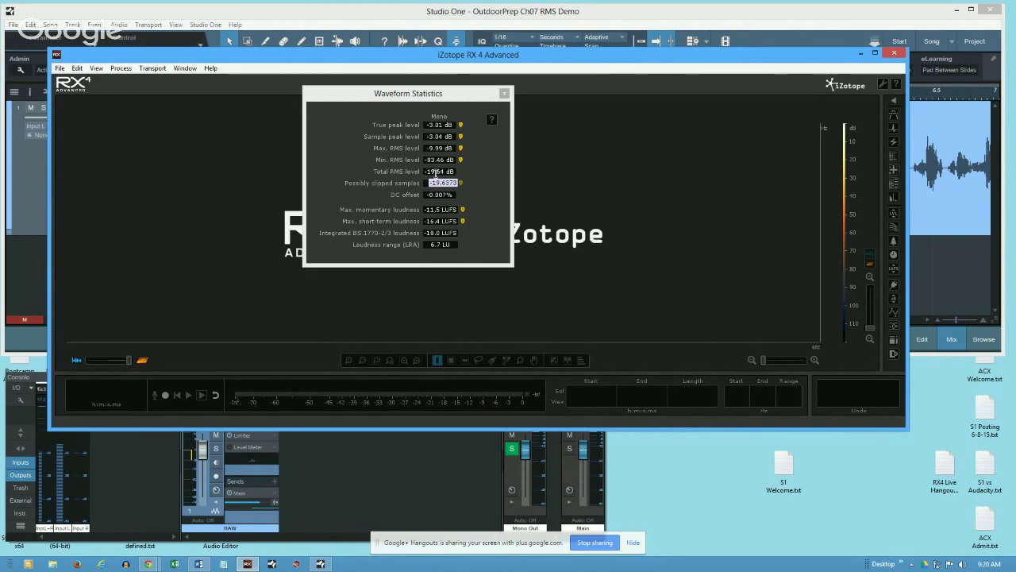
click(476, 177)
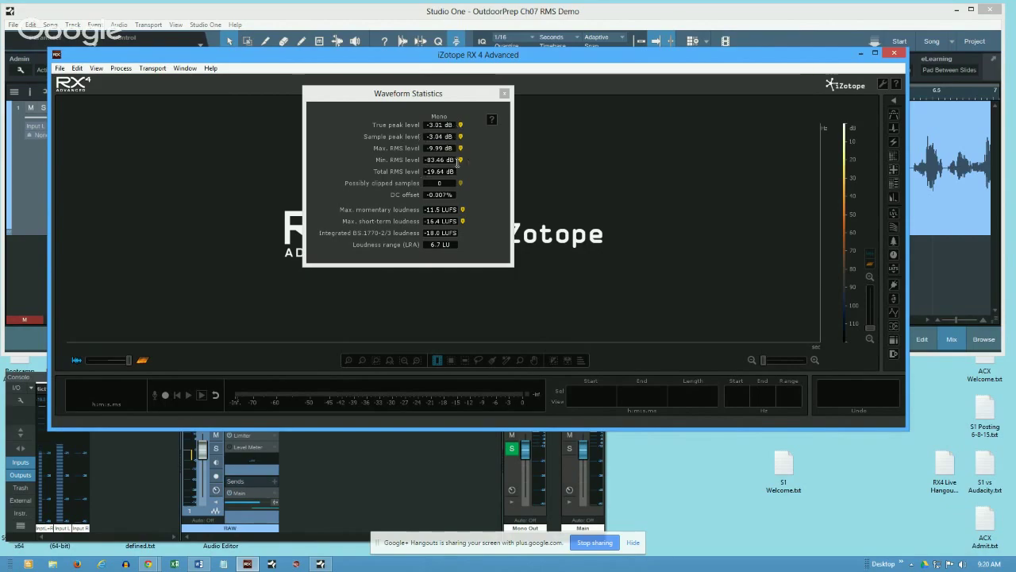
mouse_move(432, 135)
Switch to Studio One and export the loop range as a 16-bit, 44.1 kHz wave file through the Mono Out output
click(389, 452)
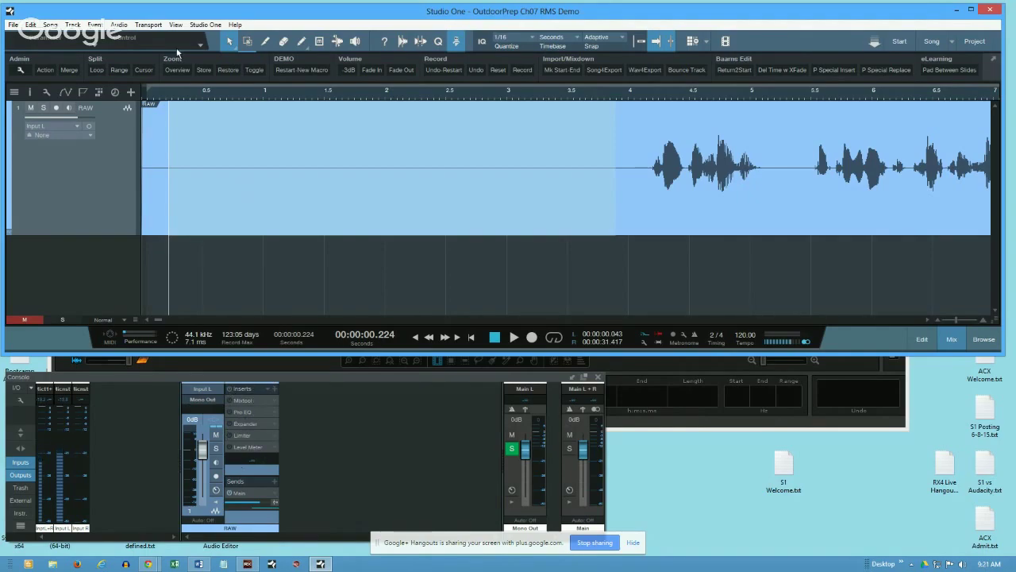
key(ctrl+e)
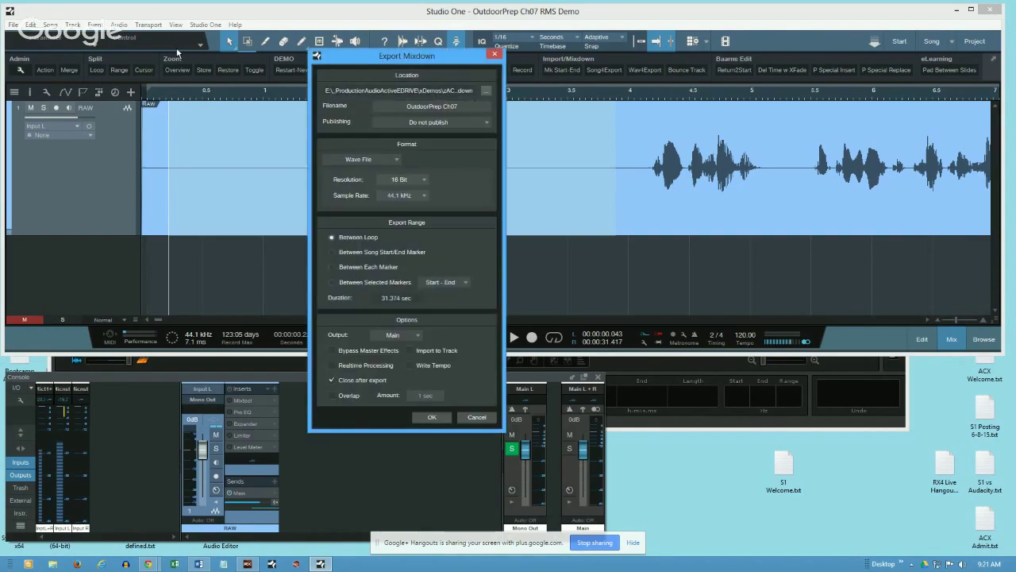
click(406, 335)
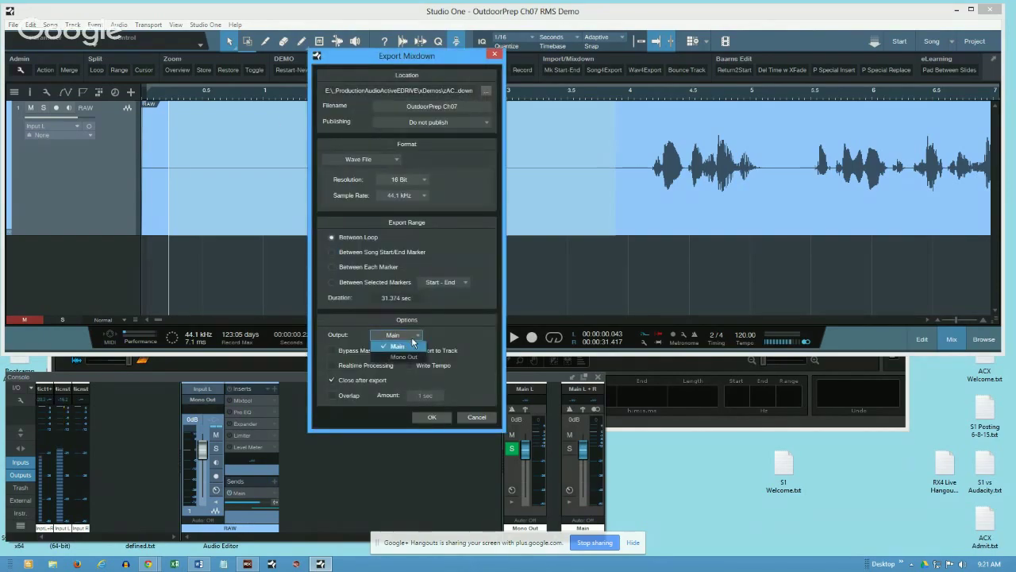
click(415, 350)
click(429, 417)
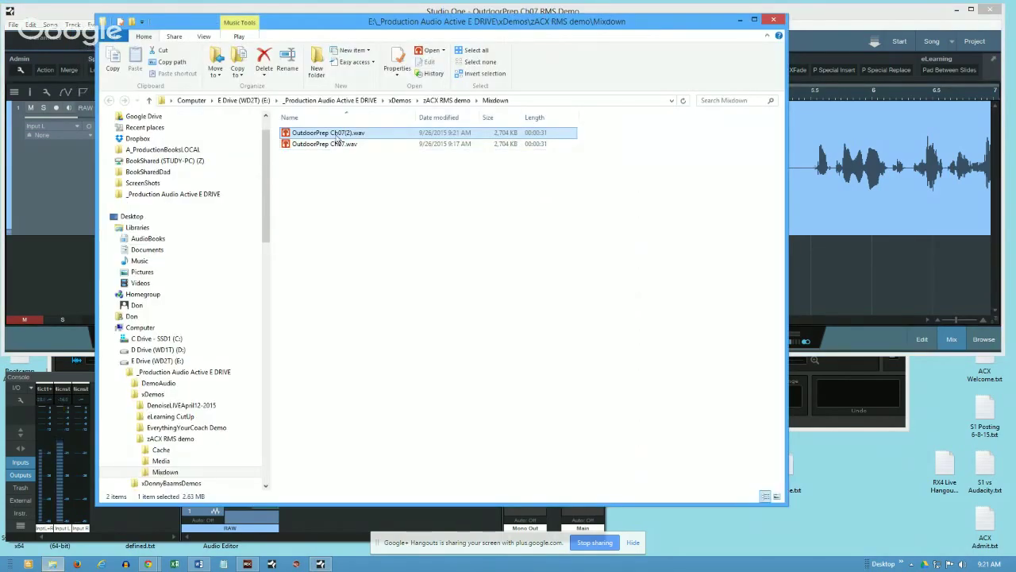
Open OutdoorPrep Ch07(2).wav from the Mixdown folder in iZotope RX 4 and check its total RMS and true peak levels
drag(338, 139, 845, 365)
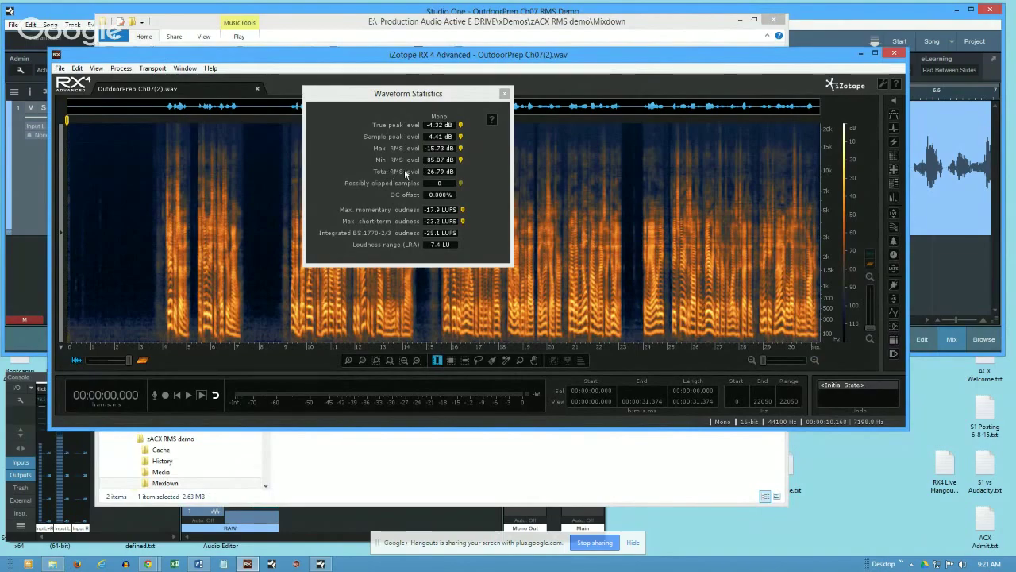
click(451, 171)
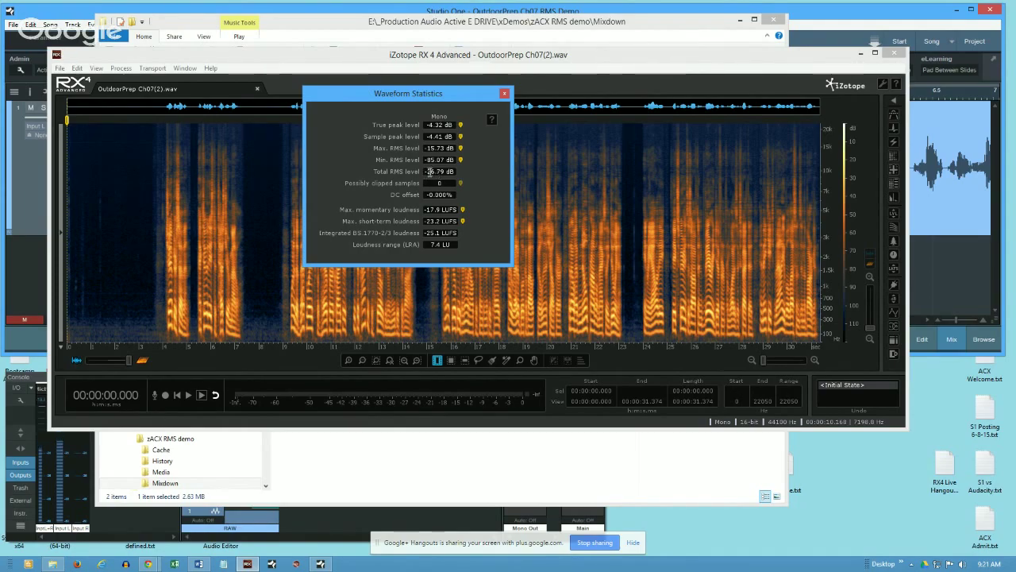
mouse_move(435, 175)
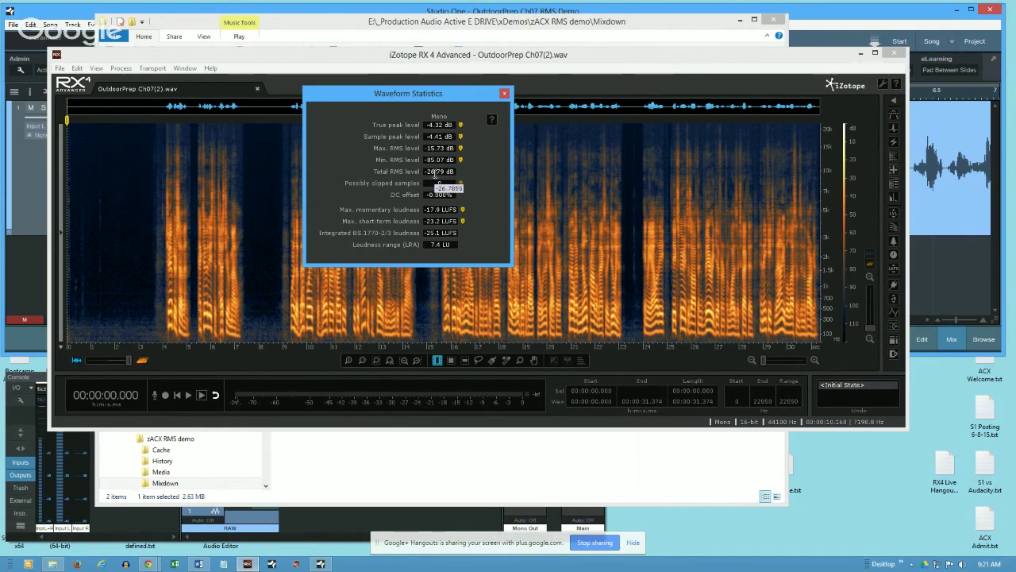
mouse_move(429, 125)
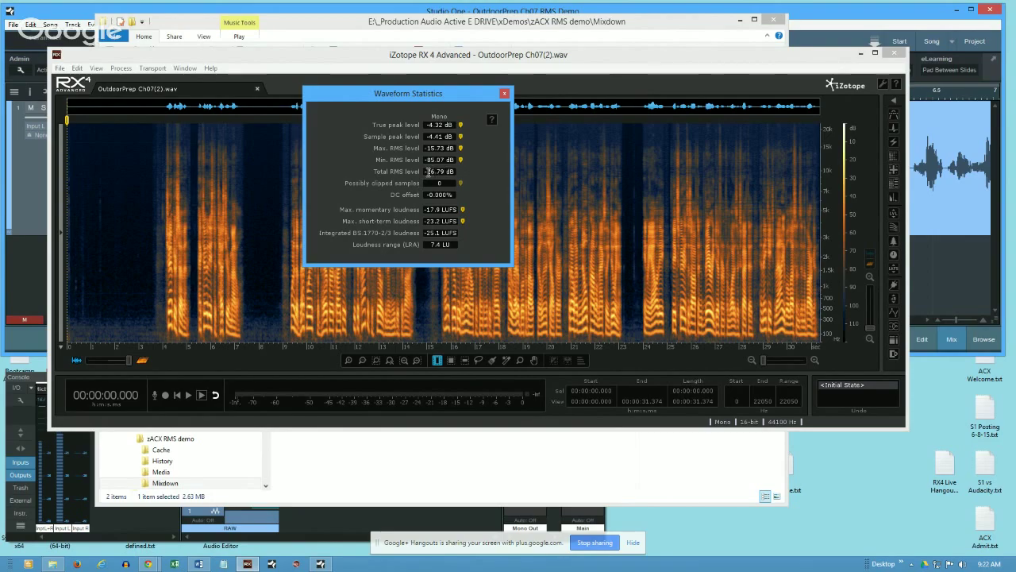
mouse_move(442, 128)
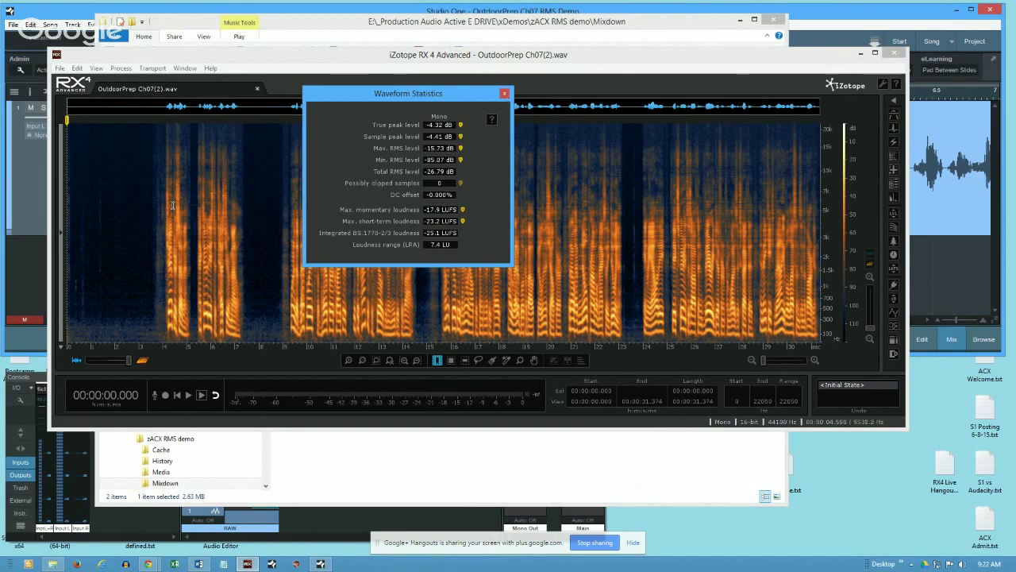
Measure the noise floor of the silence from about 1.6 to 3.3 seconds, and move the Waveform Statistics window off the early audio
click(161, 238)
click(105, 222)
drag(105, 222, 145, 225)
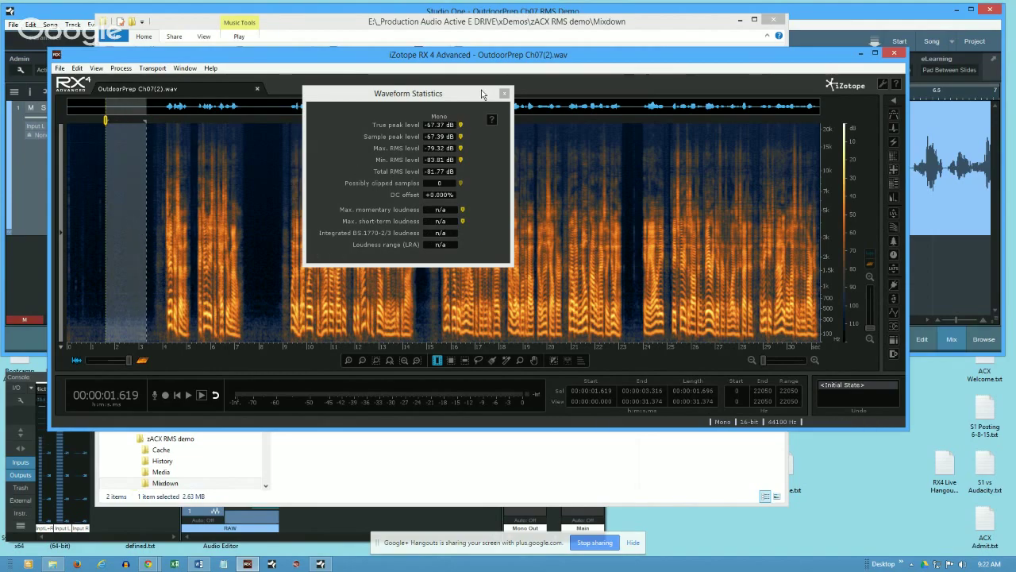
click(455, 98)
drag(455, 99, 674, 100)
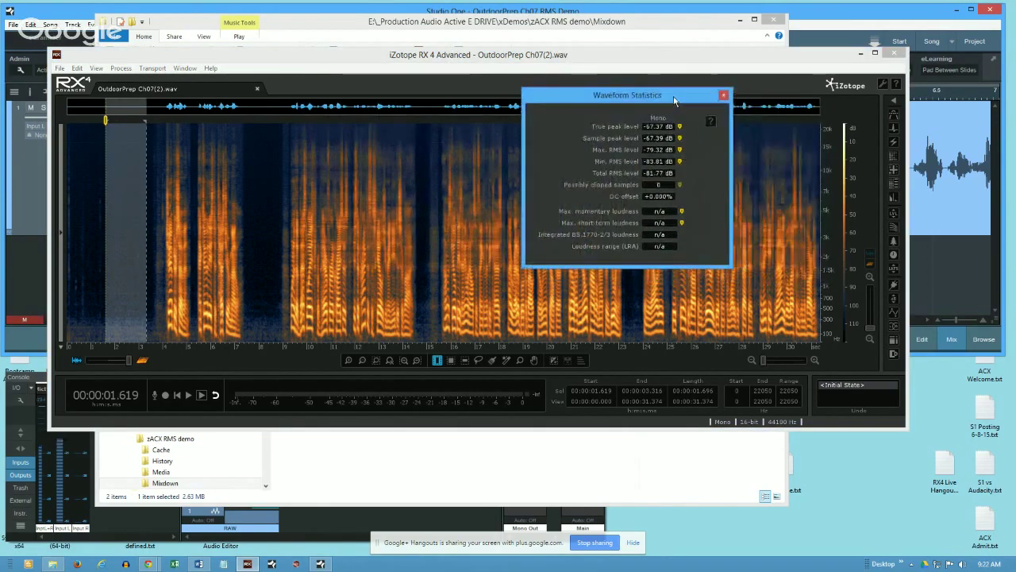
Clear the selection, maximize the RX window, and shift the spectrogram's amplitude colour range down to about -150 dB to reveal low-level noise
click(131, 229)
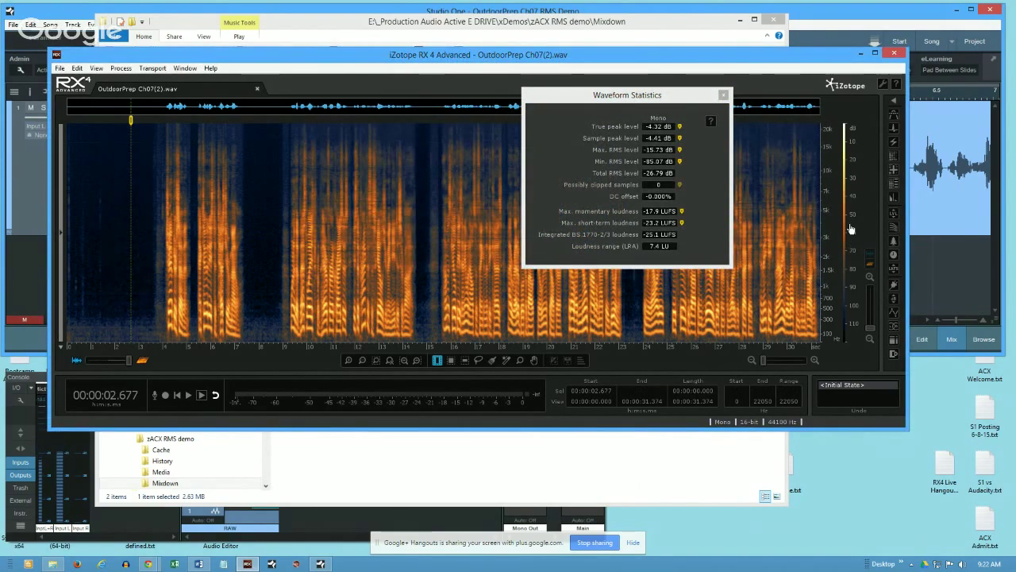
drag(850, 229, 851, 189)
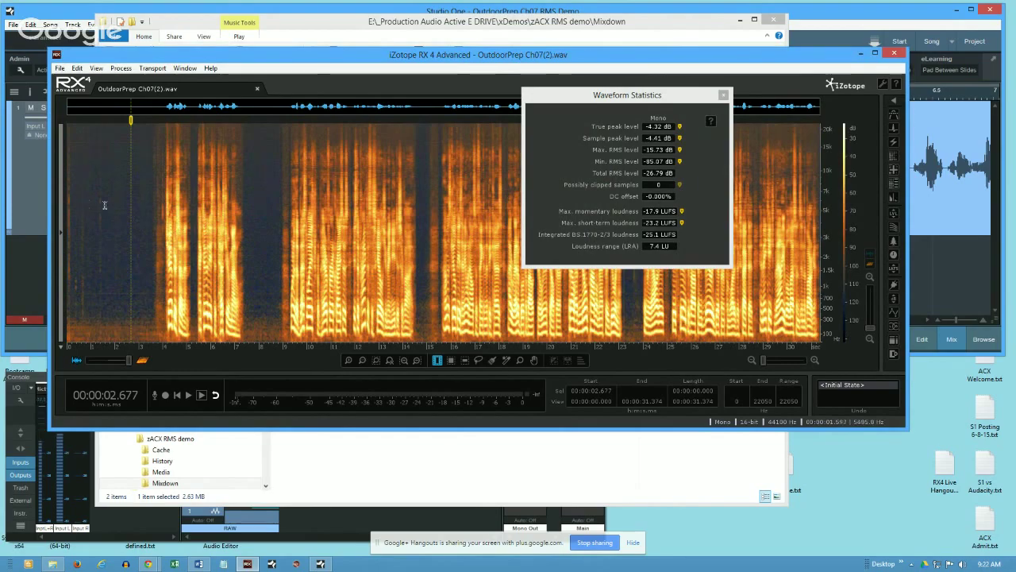
double_click(382, 53)
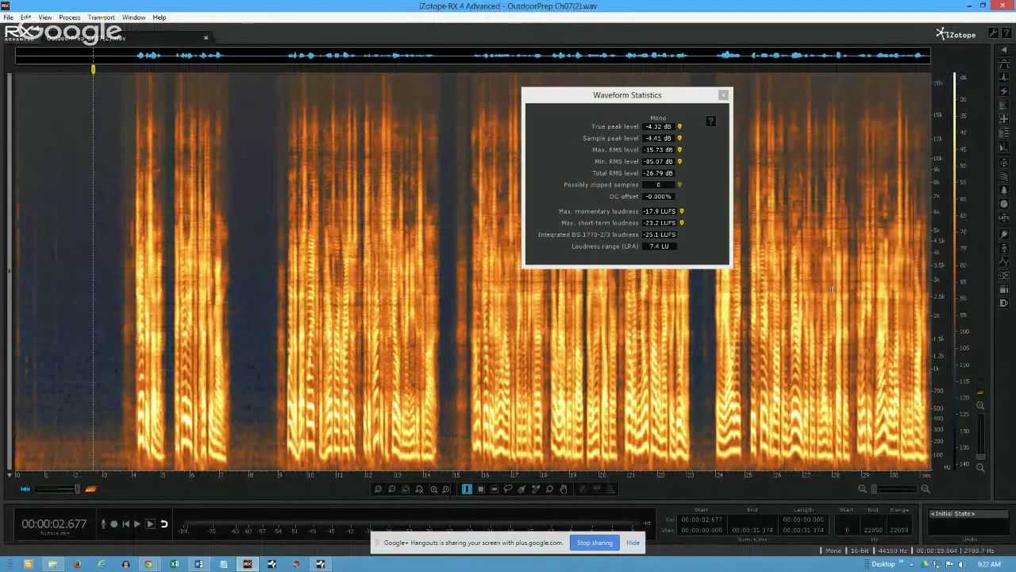
drag(965, 302, 963, 274)
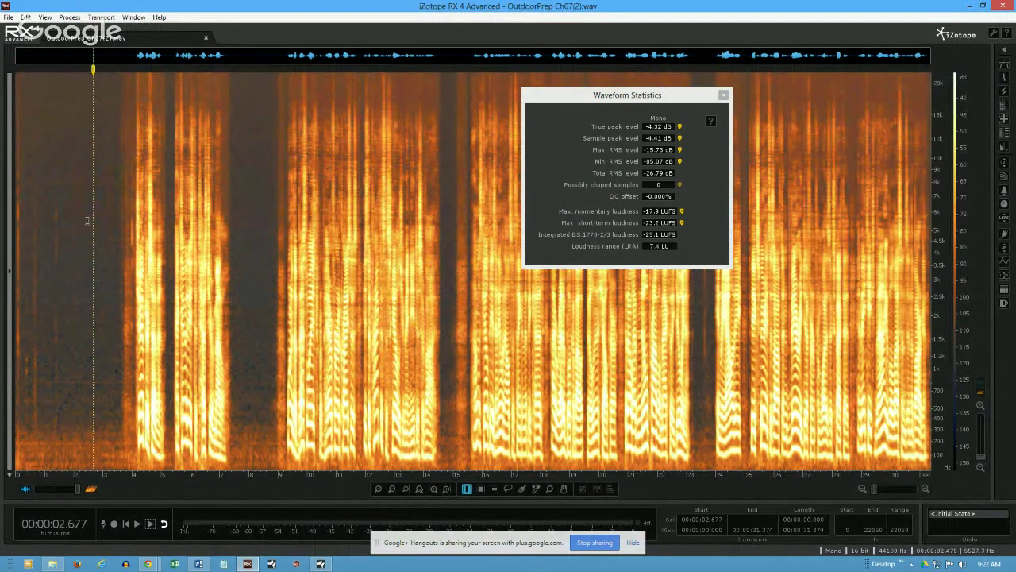
Compare the noise statistics of the silences at about 0.5–3.2, 7.8–8.7 and 2.0–2.9 seconds
drag(109, 235, 29, 236)
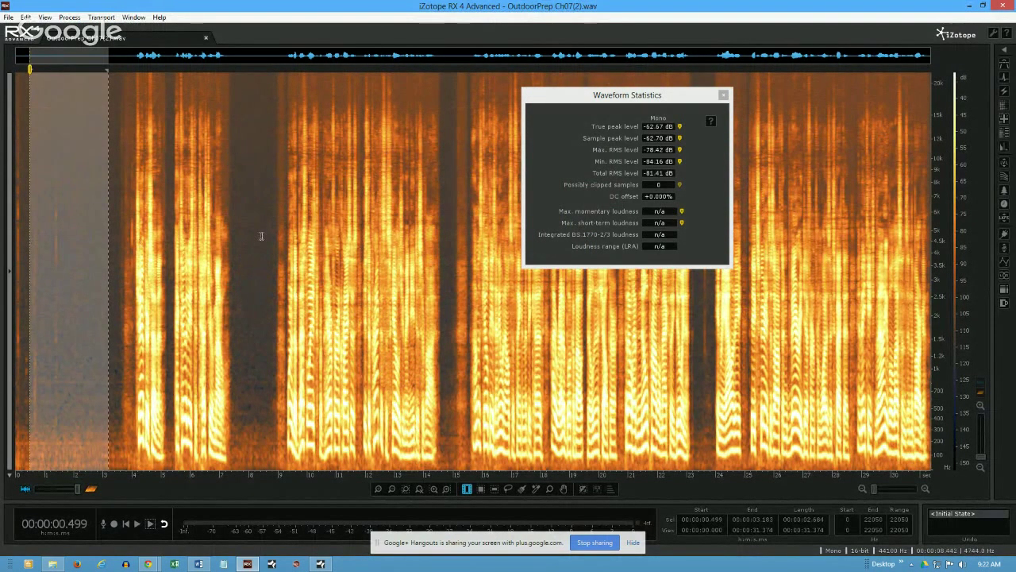
drag(270, 236, 243, 235)
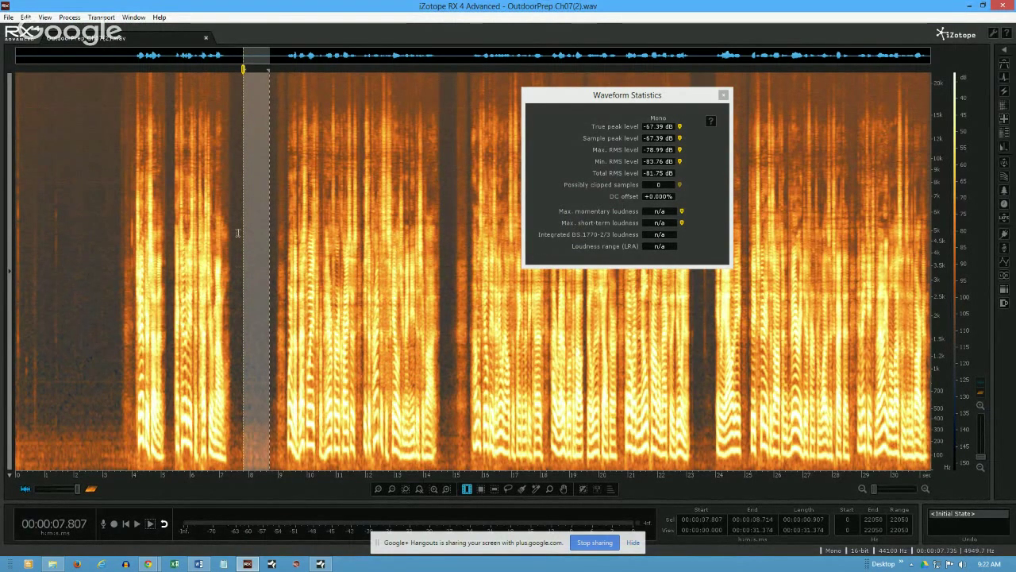
drag(252, 235, 85, 243)
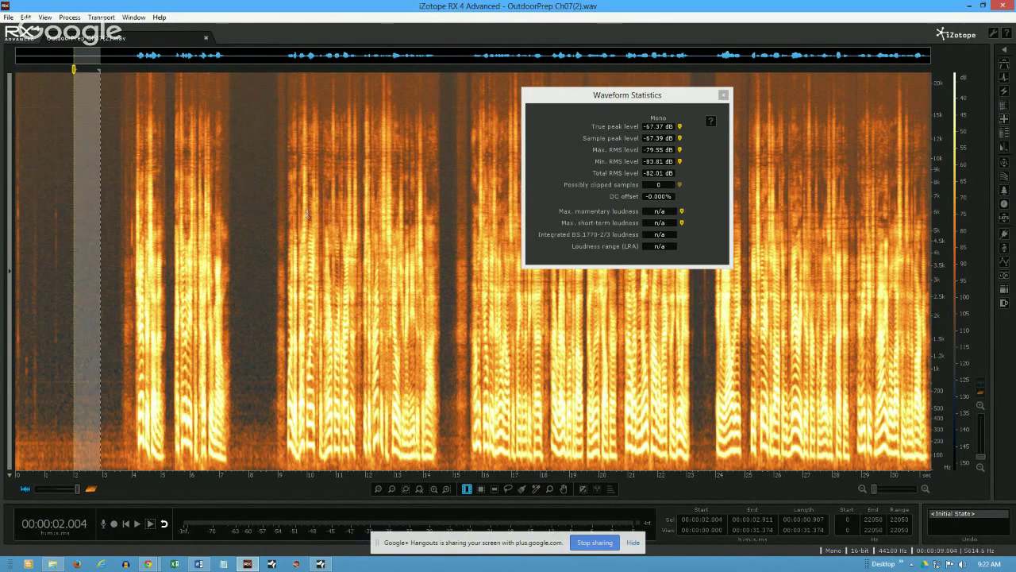
Check the RMS and peak levels of the opening silence while widening the selection to about 1.8–3.3 seconds
click(659, 173)
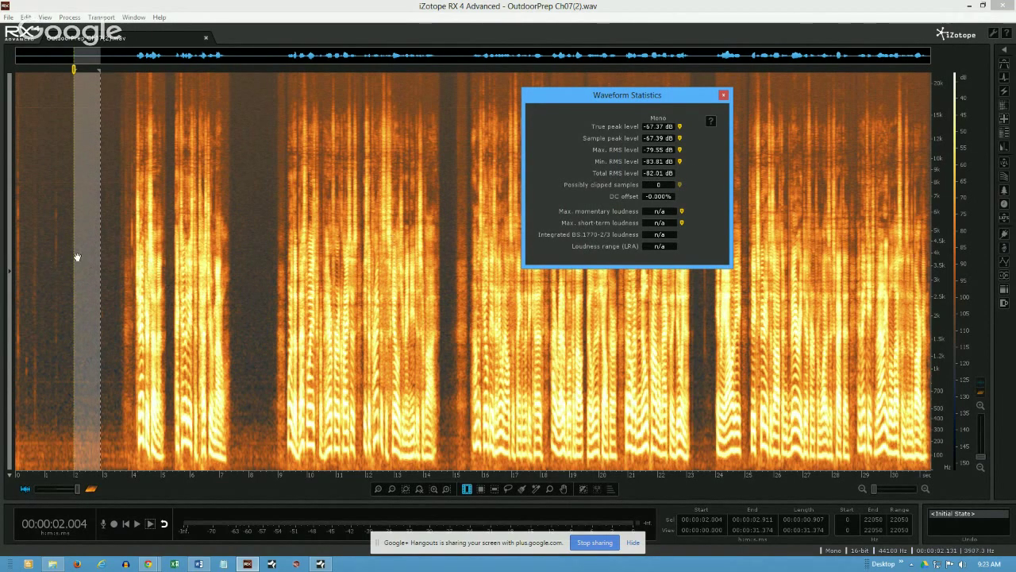
drag(74, 257, 69, 261)
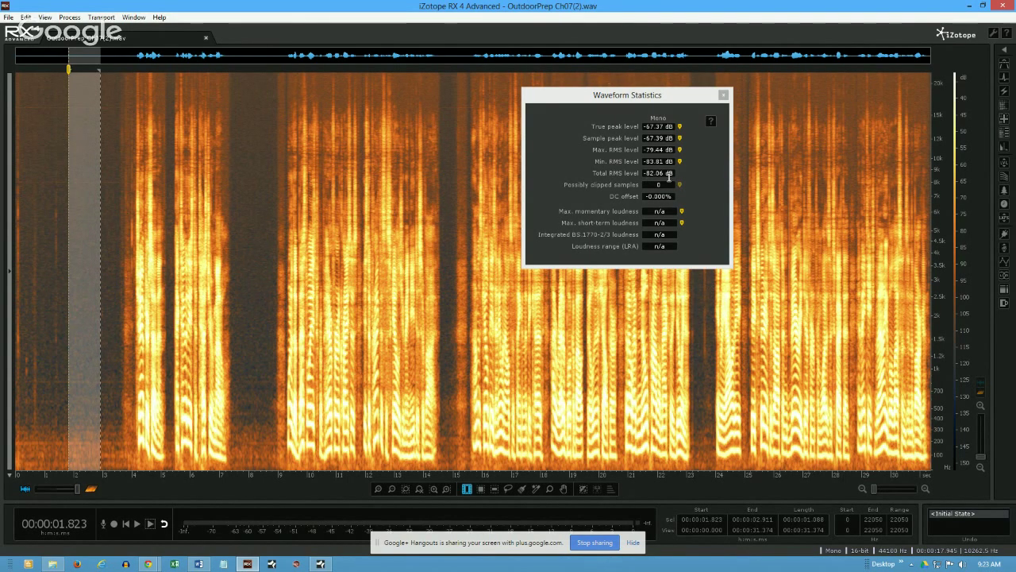
mouse_move(669, 174)
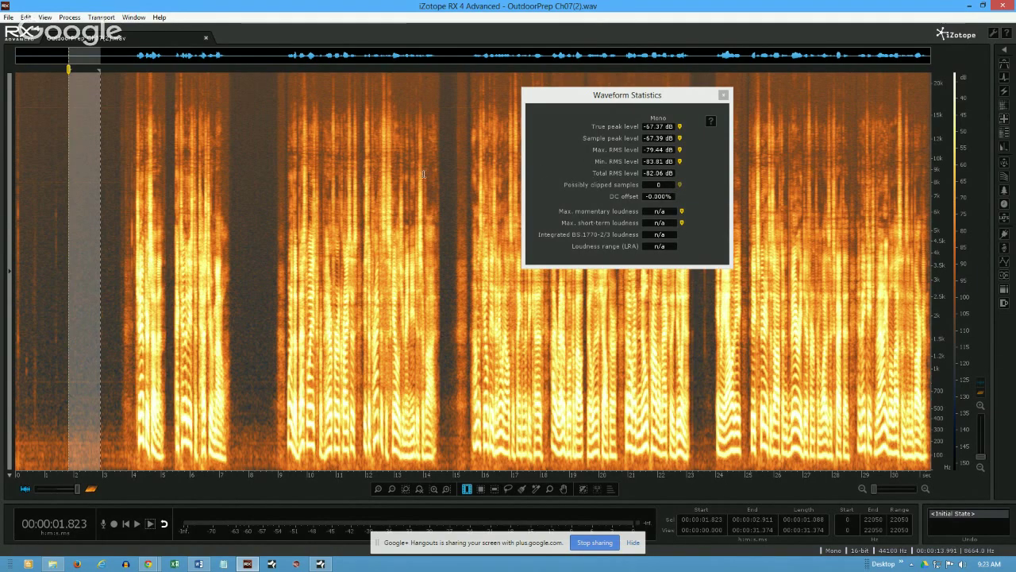
click(644, 127)
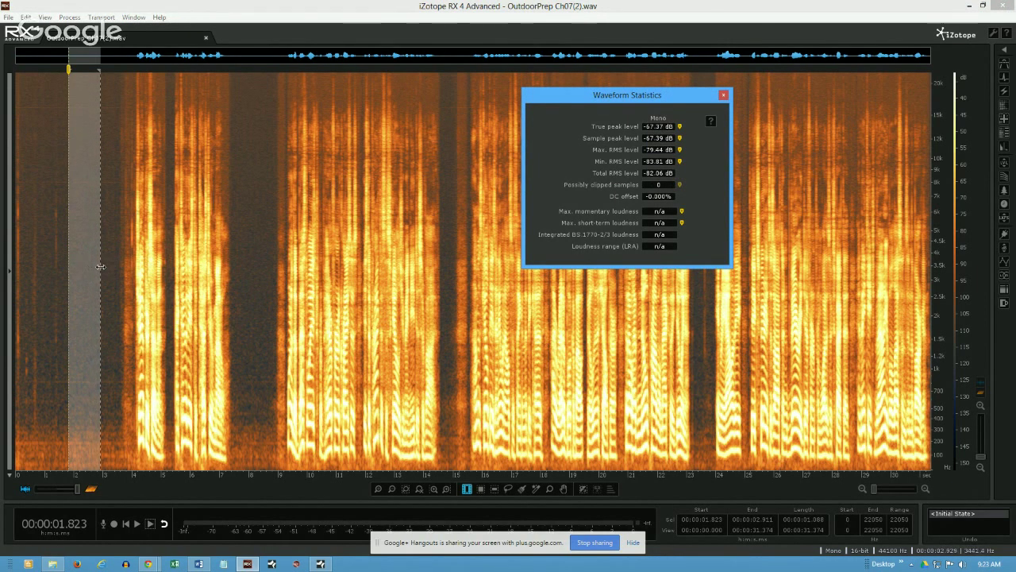
drag(100, 267, 108, 266)
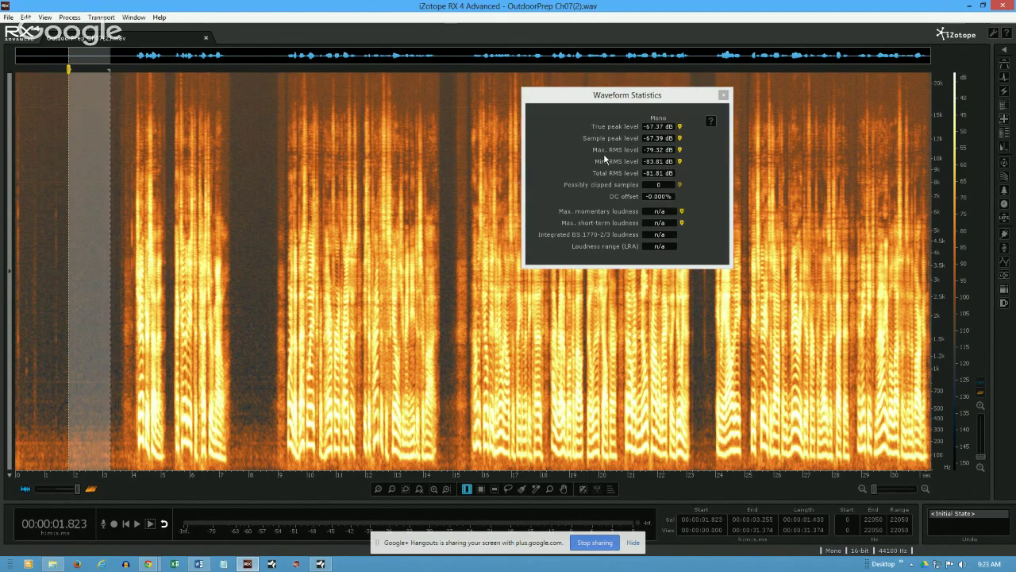
Select the entire file to read its overall waveform statistics
click(150, 217)
key(ctrl+a)
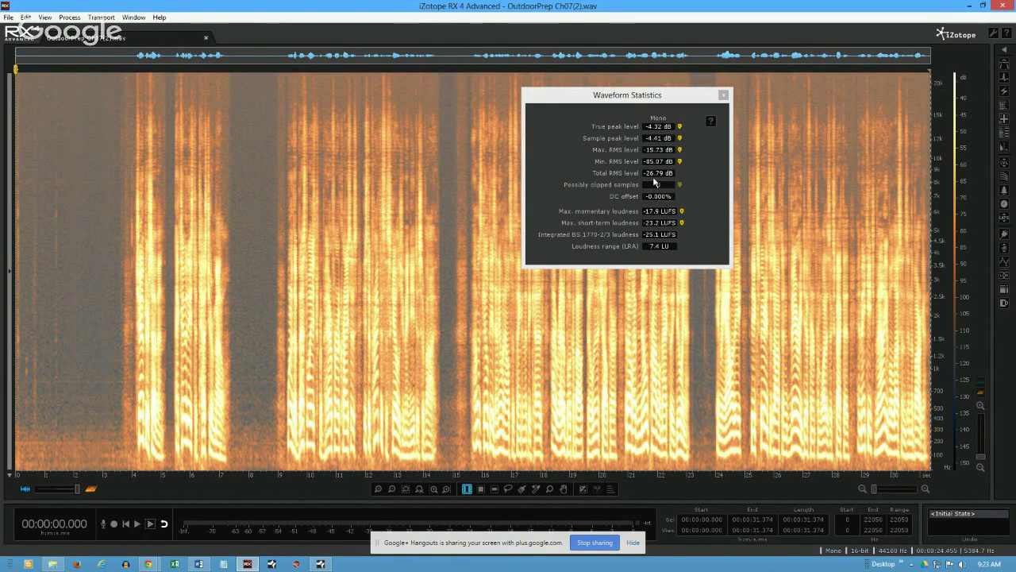
Check the total RMS level of the whole file in the waveform statistics
mouse_move(644, 170)
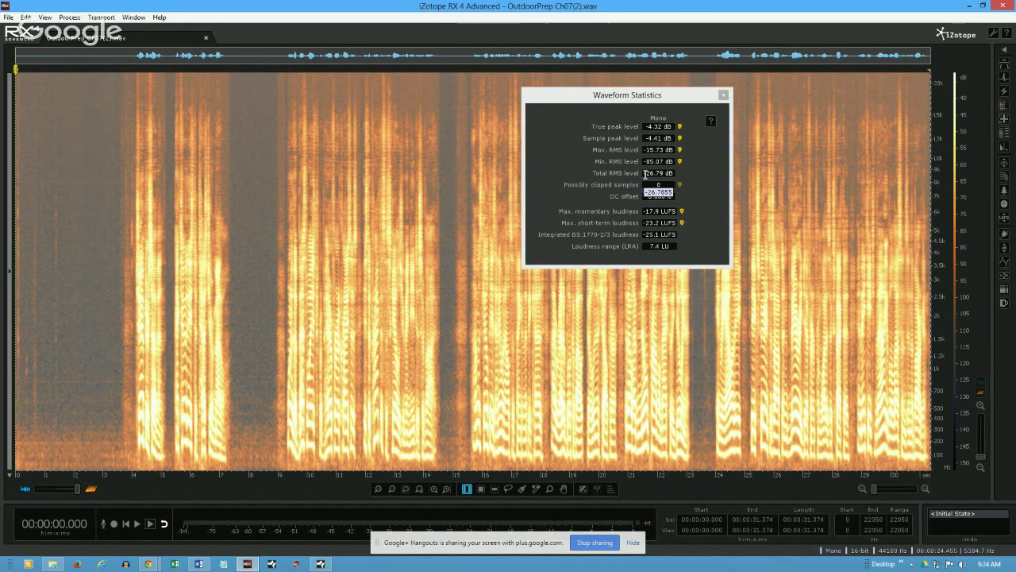
click(659, 177)
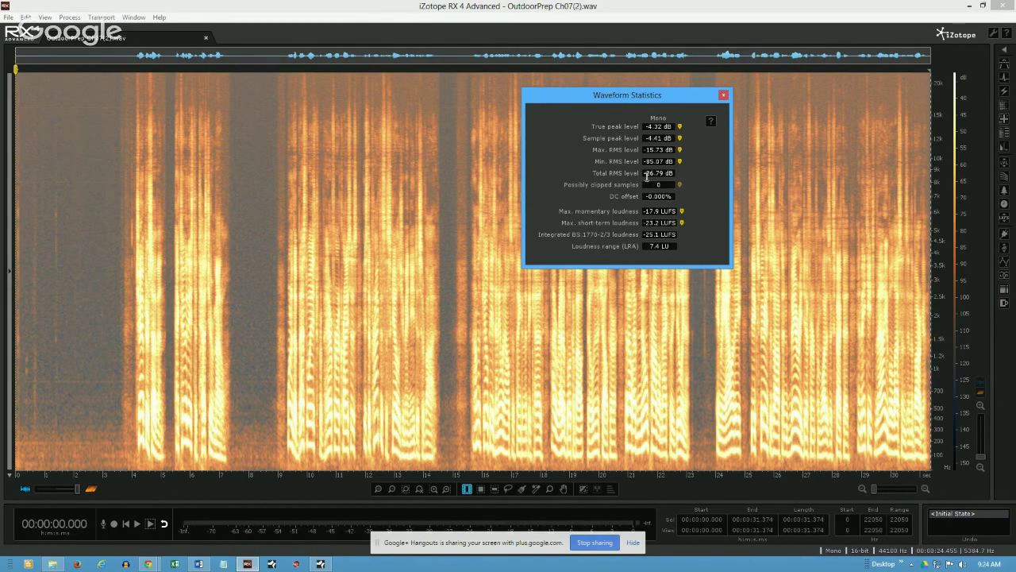
mouse_move(647, 177)
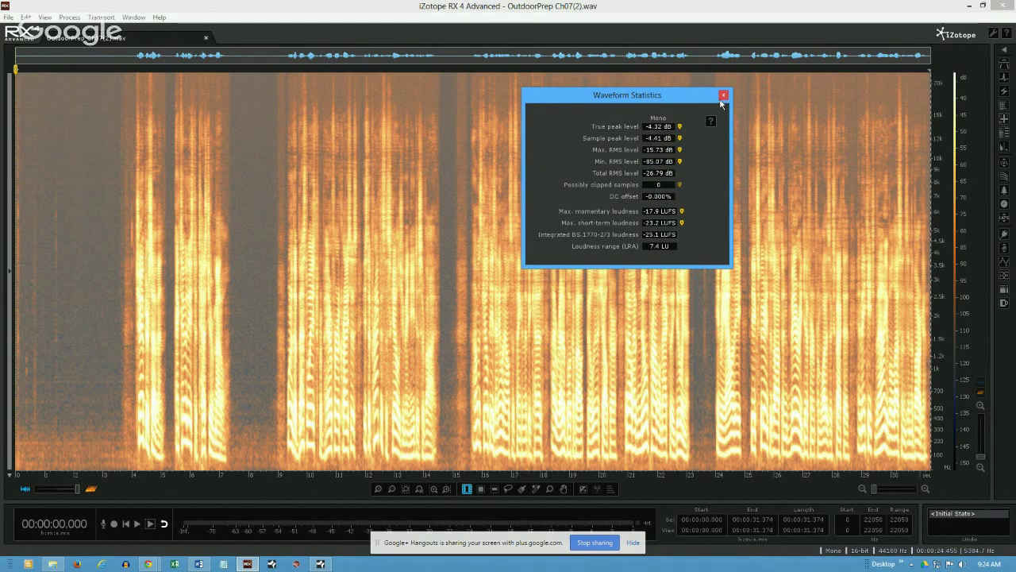
Compare the noise statistics of the silences at about 2.1–2.9, 7.6–8.5 and 23.3–23.5 seconds
click(87, 256)
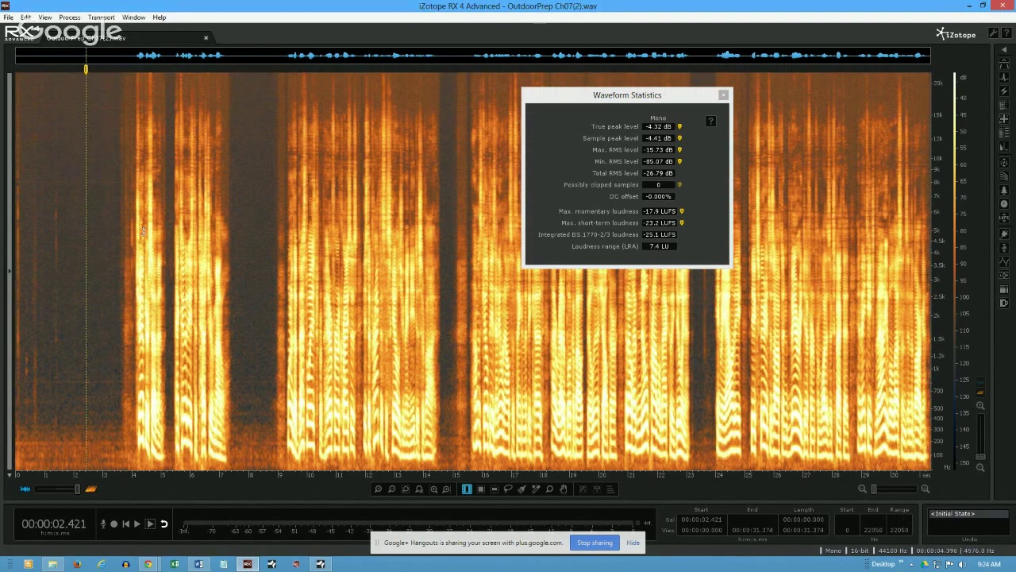
drag(75, 314, 100, 313)
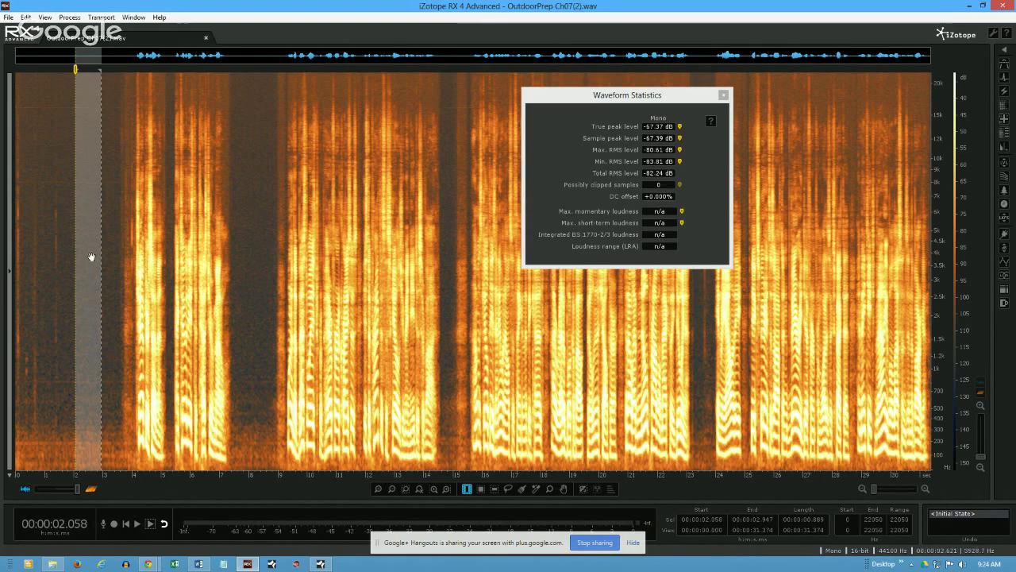
drag(80, 268, 247, 293)
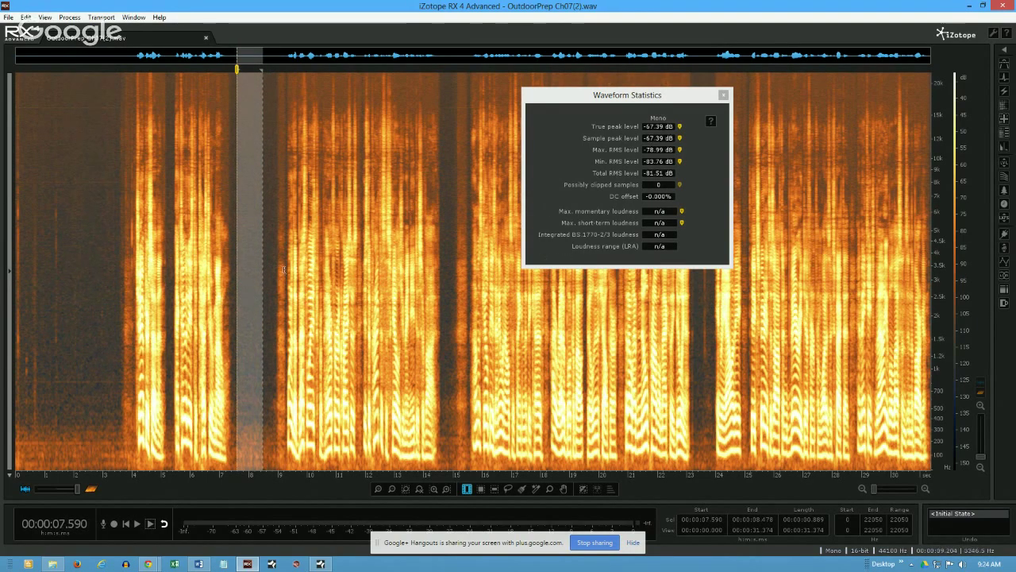
drag(249, 297, 693, 359)
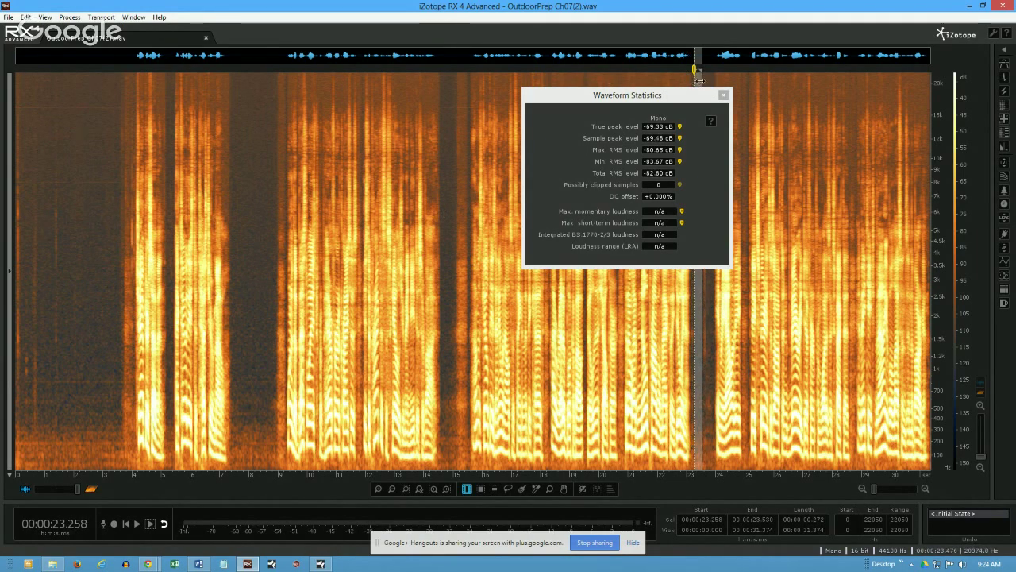
Check the true peak and total RMS levels of the opening silence, adjusting the selection to about 2.1–3.2 and 2.2–3.4 seconds
drag(696, 79, 70, 175)
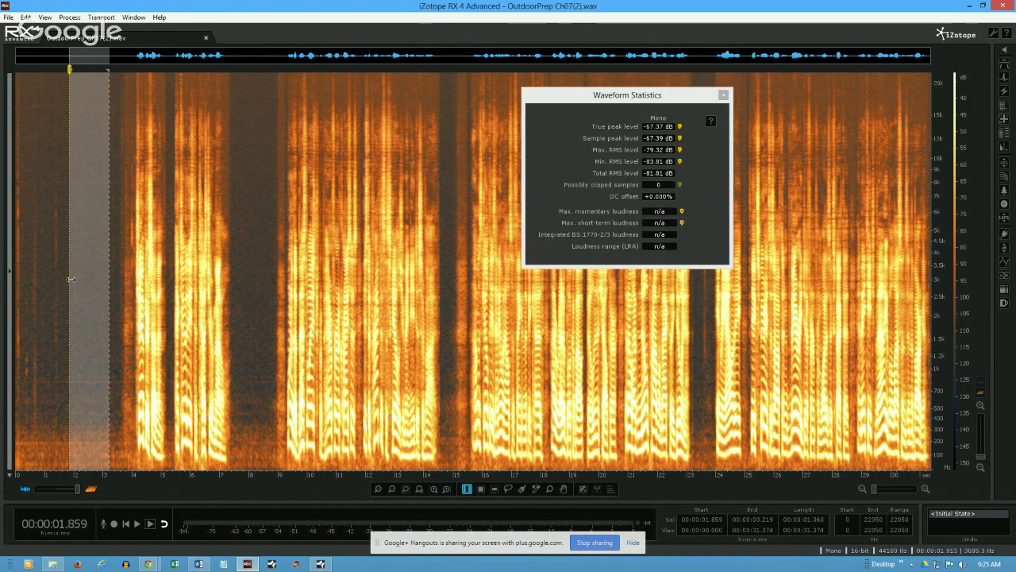
drag(69, 279, 76, 279)
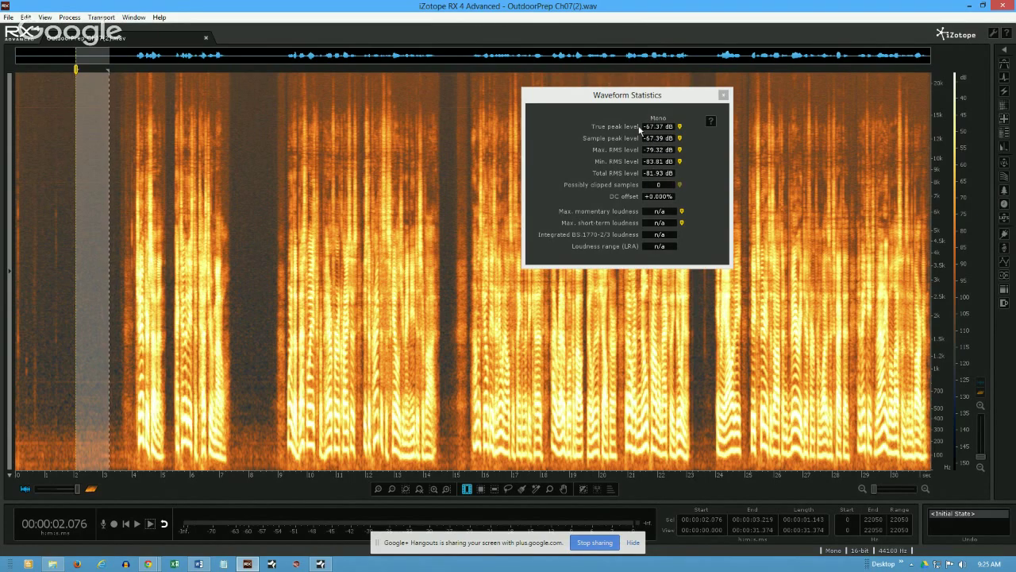
mouse_move(660, 127)
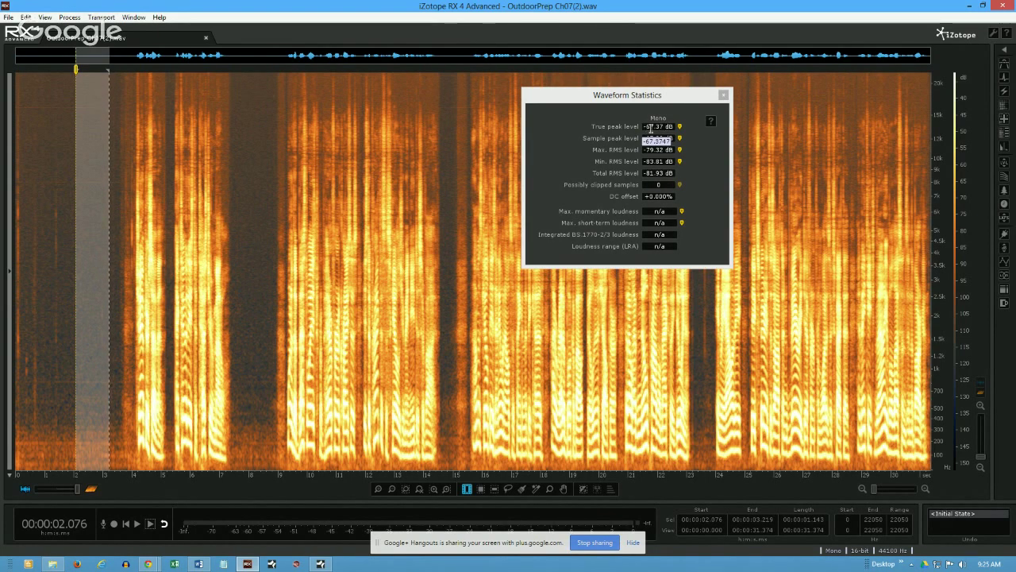
mouse_move(661, 173)
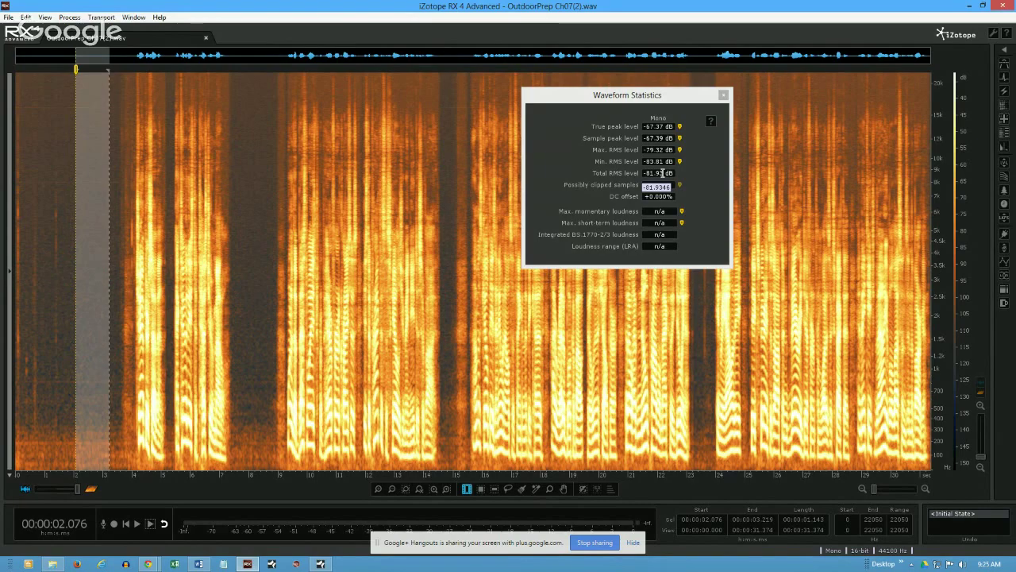
mouse_move(80, 238)
mouse_down()
mouse_move(258, 237)
mouse_move(95, 241)
mouse_up()
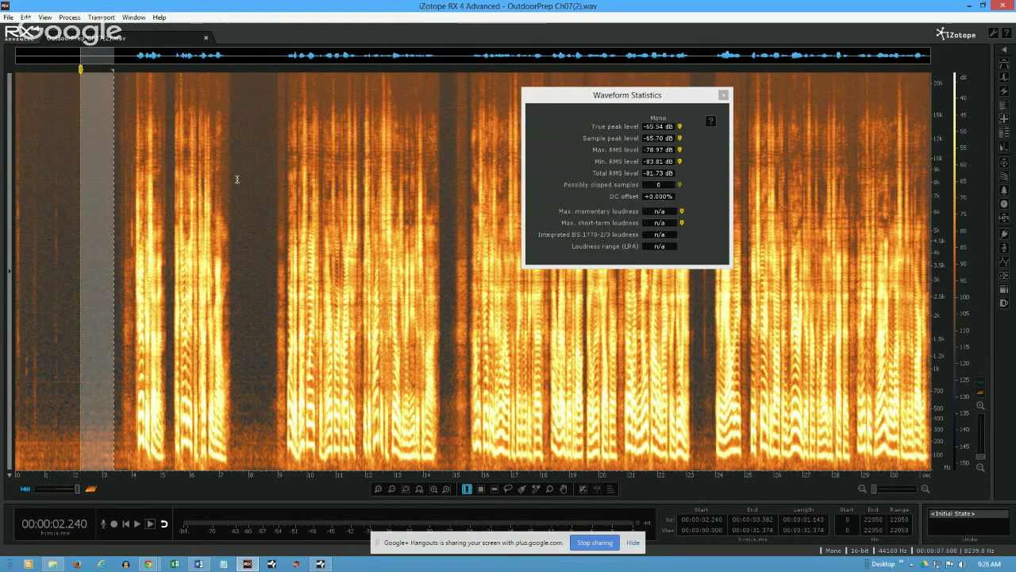
Compare the whole file's peak and RMS levels with those of the silence at about 2.1–3.0 seconds, and close the waveform statistics
click(201, 236)
key(ctrl+a)
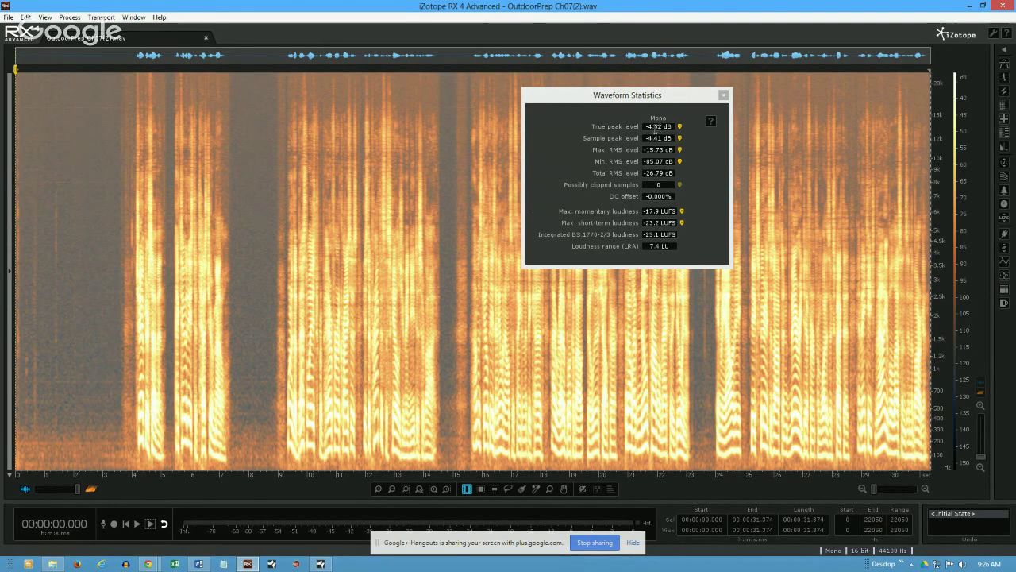
click(81, 257)
click(75, 256)
drag(75, 257, 103, 256)
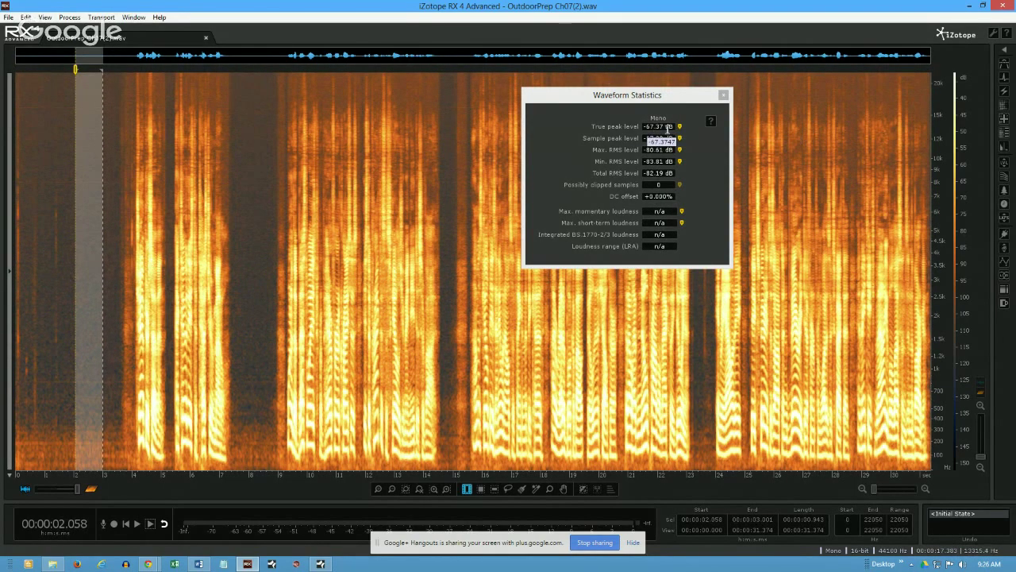
click(659, 173)
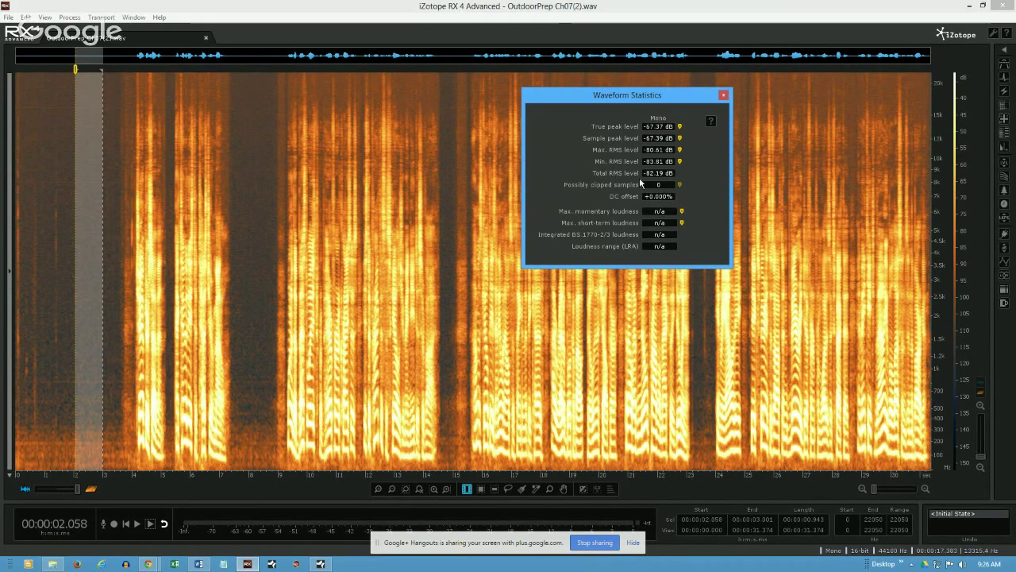
mouse_move(657, 176)
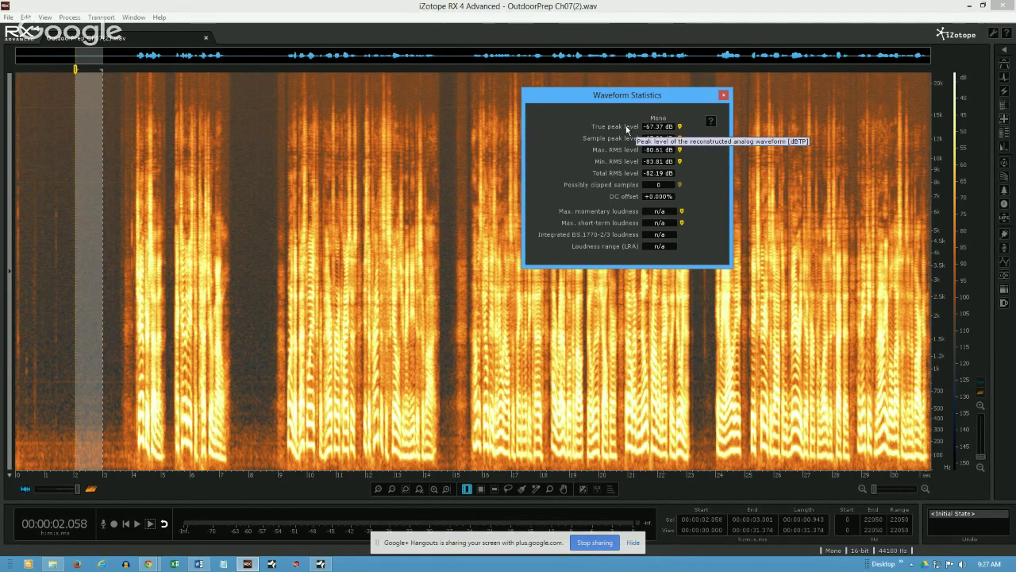
mouse_move(648, 132)
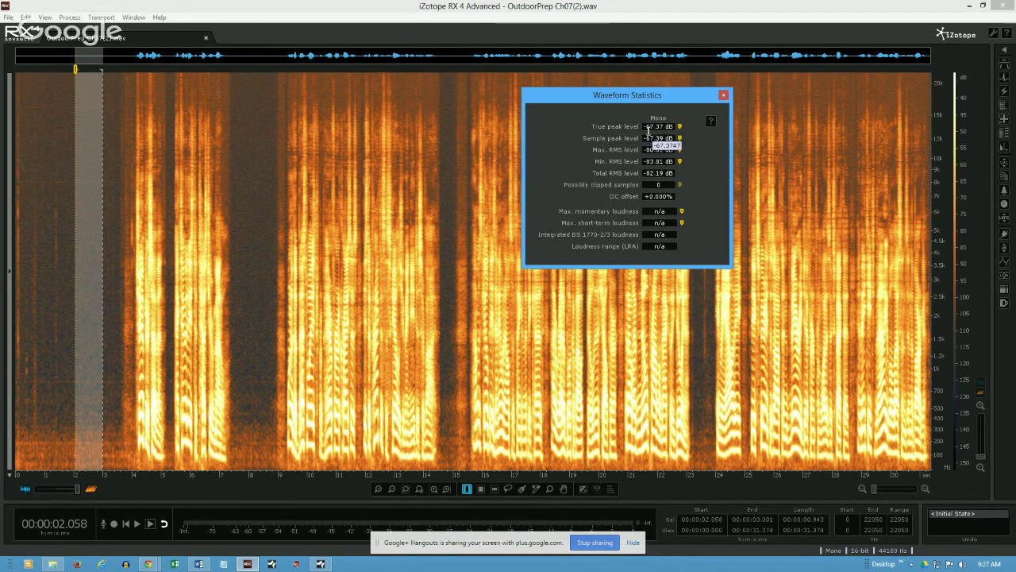
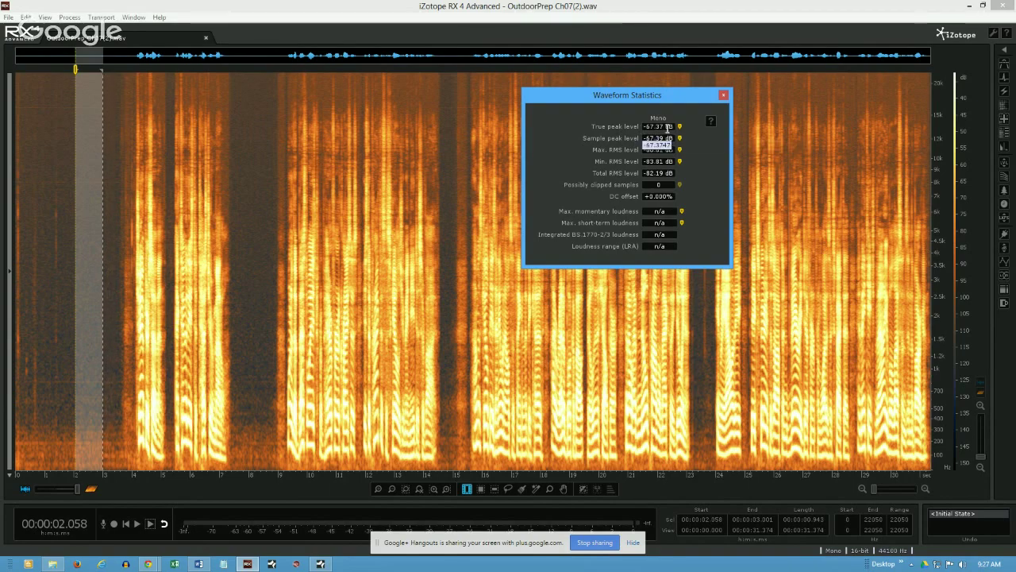
mouse_move(663, 126)
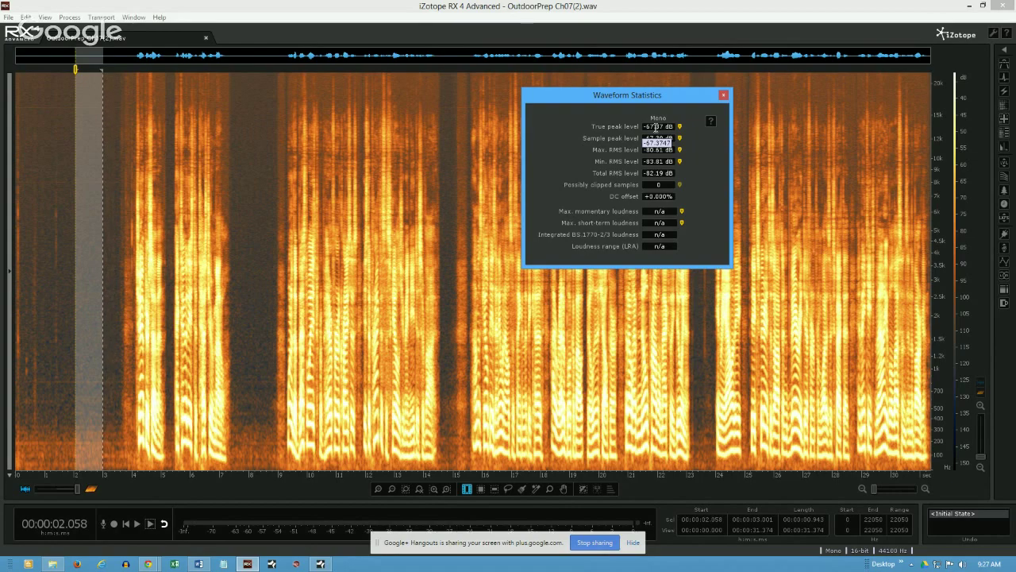
mouse_move(661, 163)
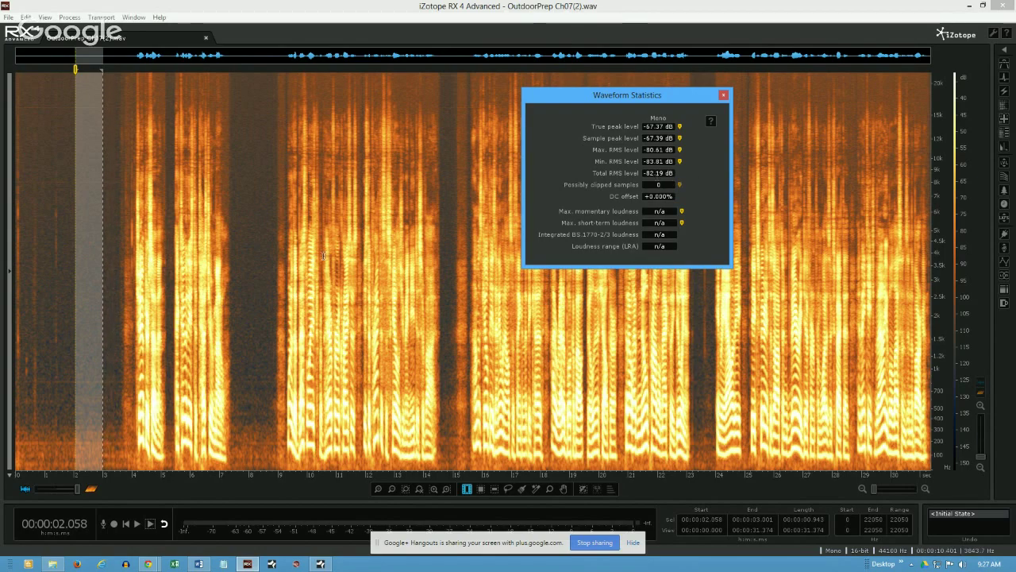
key(ctrl+a)
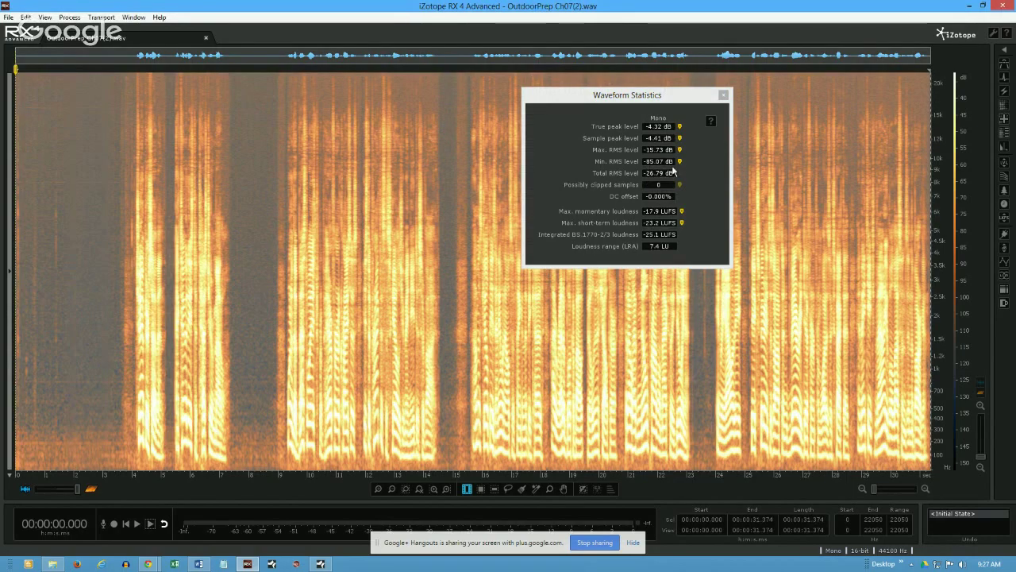
click(724, 94)
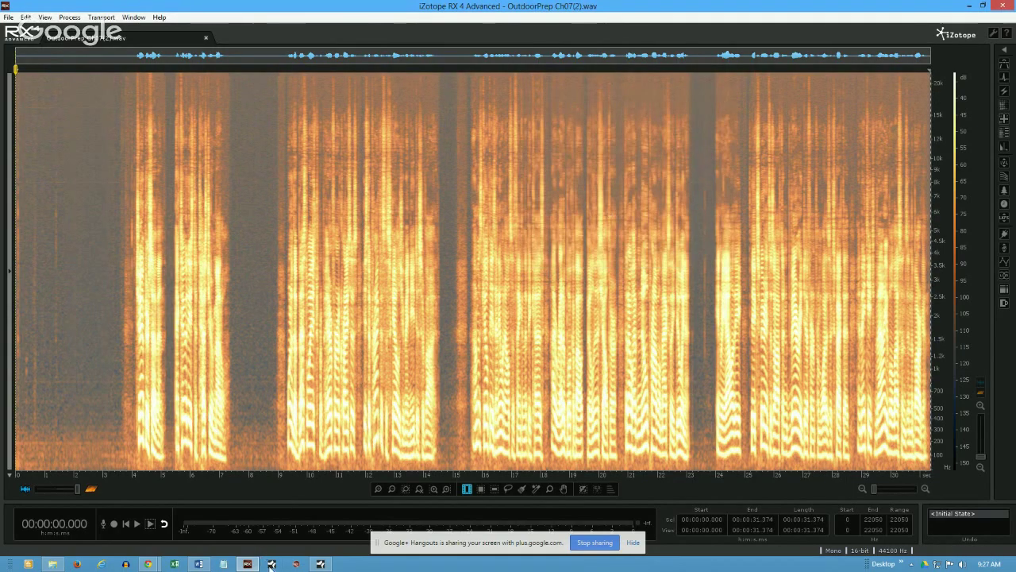
Switch to Studio One and activate the Mixtool, Pro EQ, Expander and Limiter inserts on the RAW channel
click(320, 564)
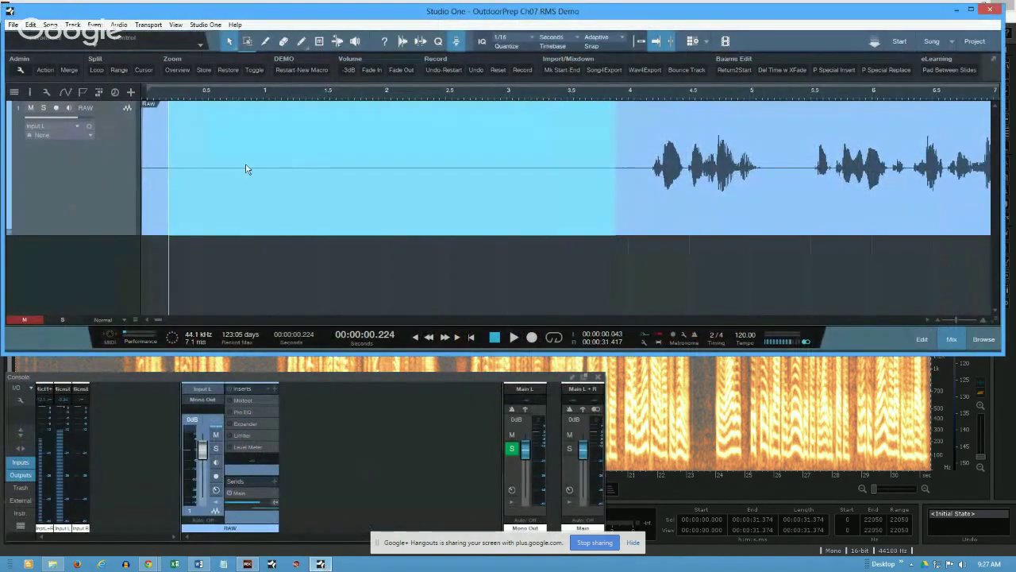
click(147, 146)
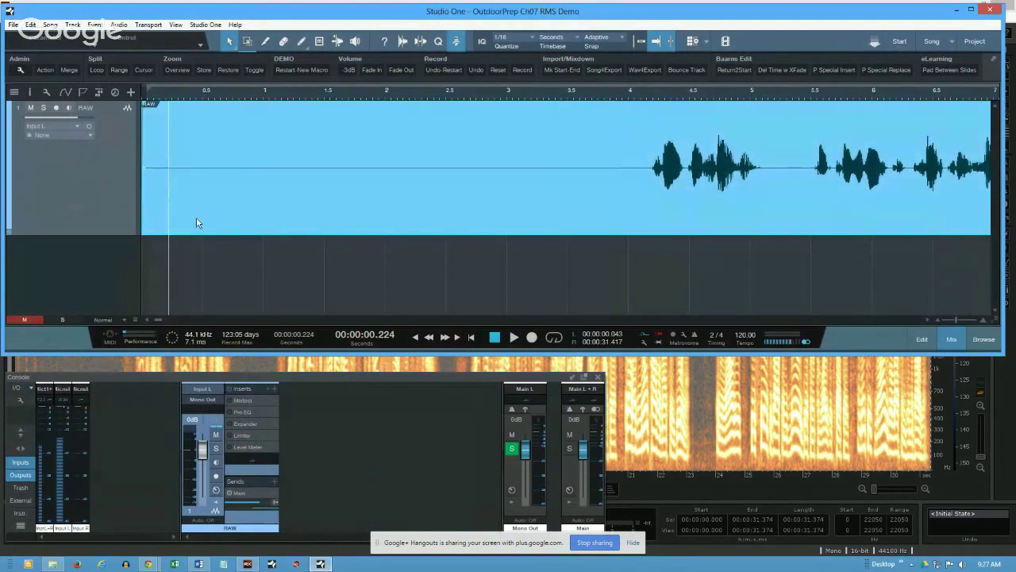
click(239, 399)
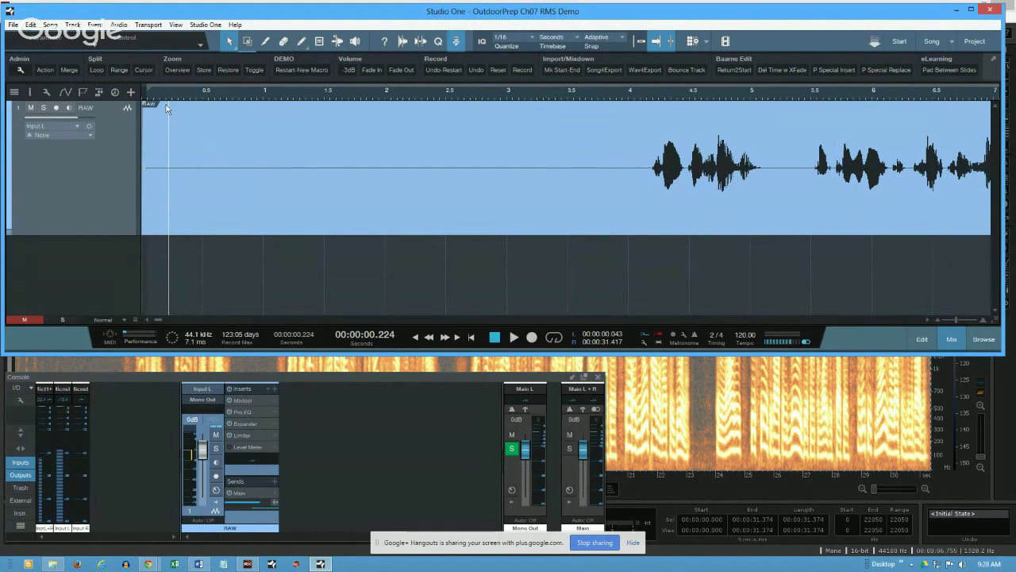
Export the loop range as a 16-bit, 44.1 kHz Wave file mixdown through the Mono Out output
key(ctrl+e)
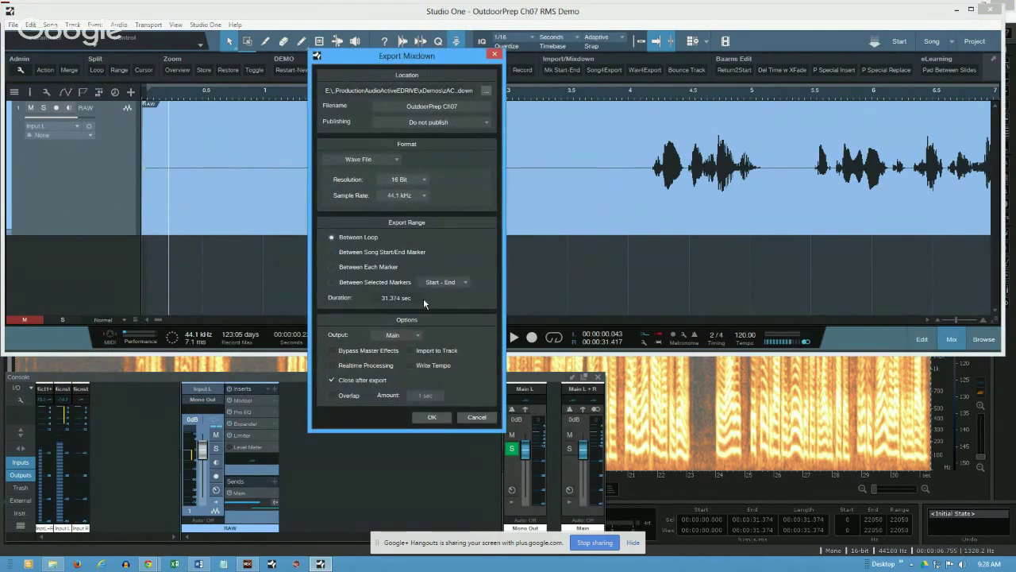
click(400, 337)
click(403, 357)
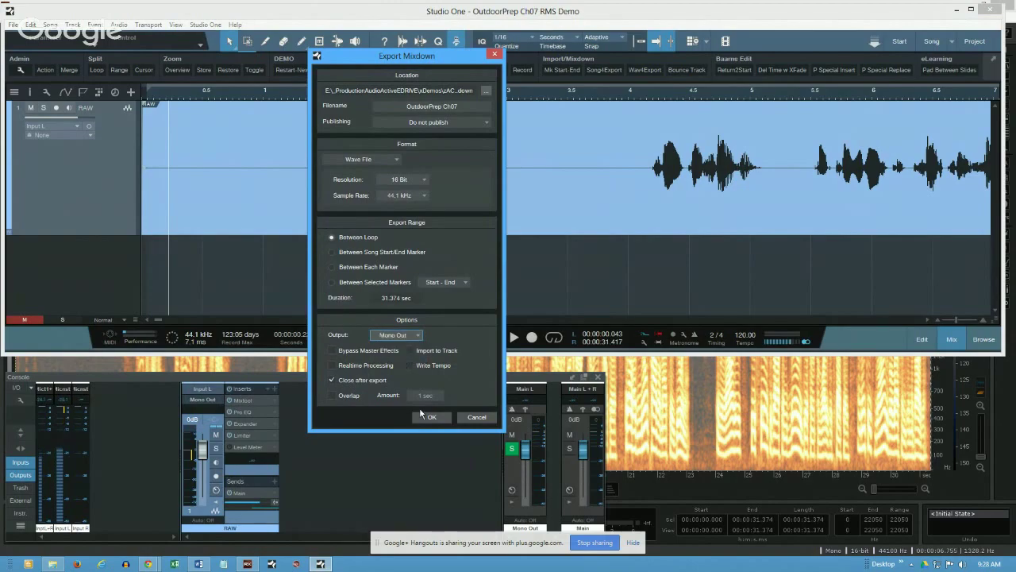
click(429, 417)
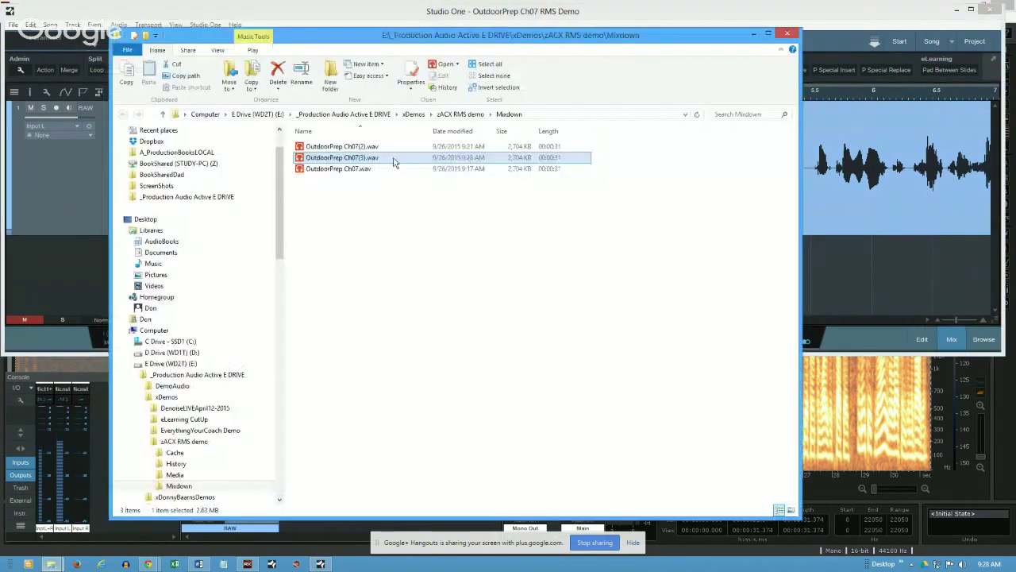
Open the exported OutdoorPrep Ch07(3).wav in iZotope RX and read its overall waveform statistics
drag(397, 159, 839, 421)
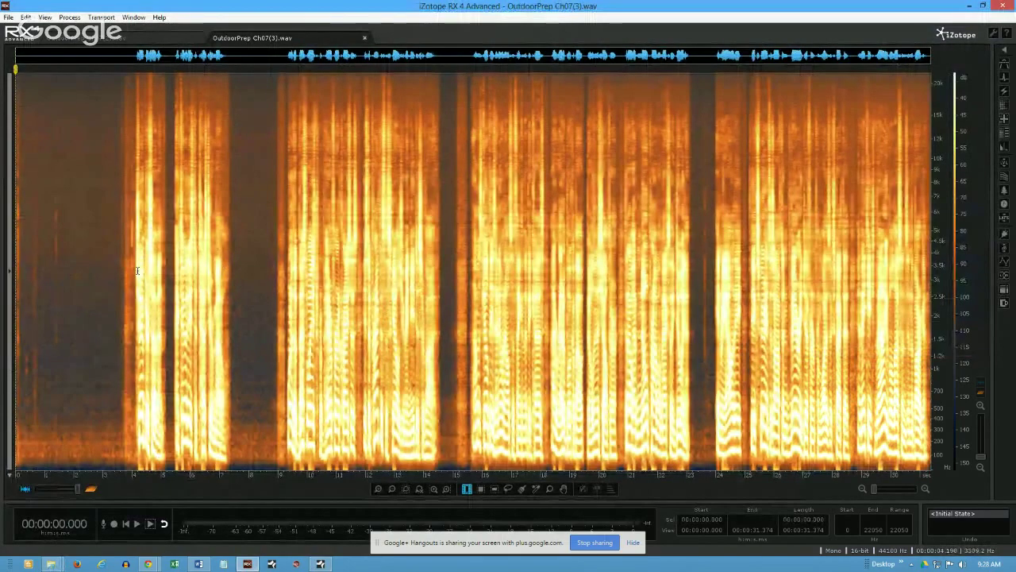
key(alt+shift+w)
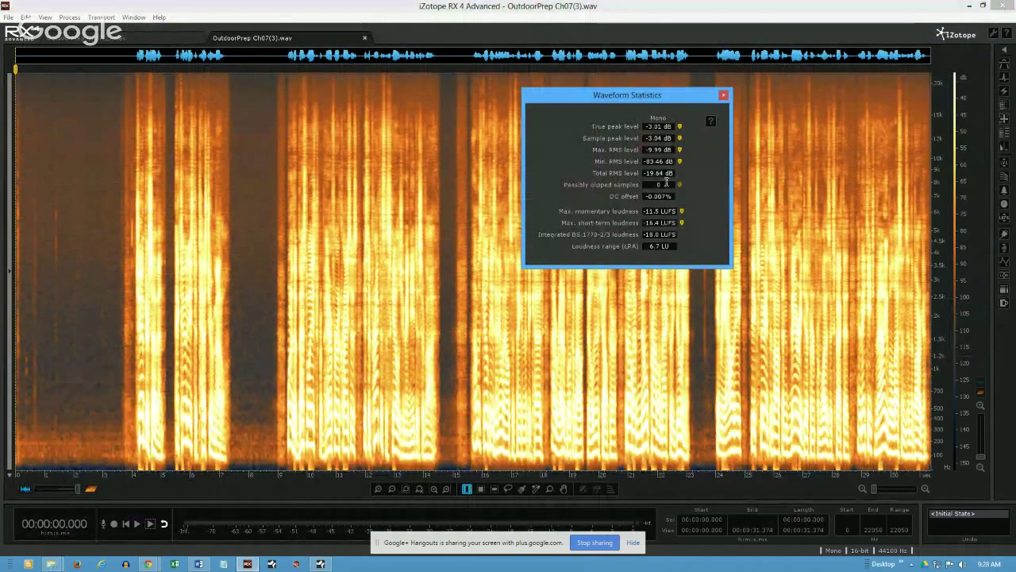
mouse_move(645, 173)
Compare the processed file's noise statistics in the silences at about 1.9–3.1, 7.8–8.6 and 14.6–15.0 seconds
click(70, 297)
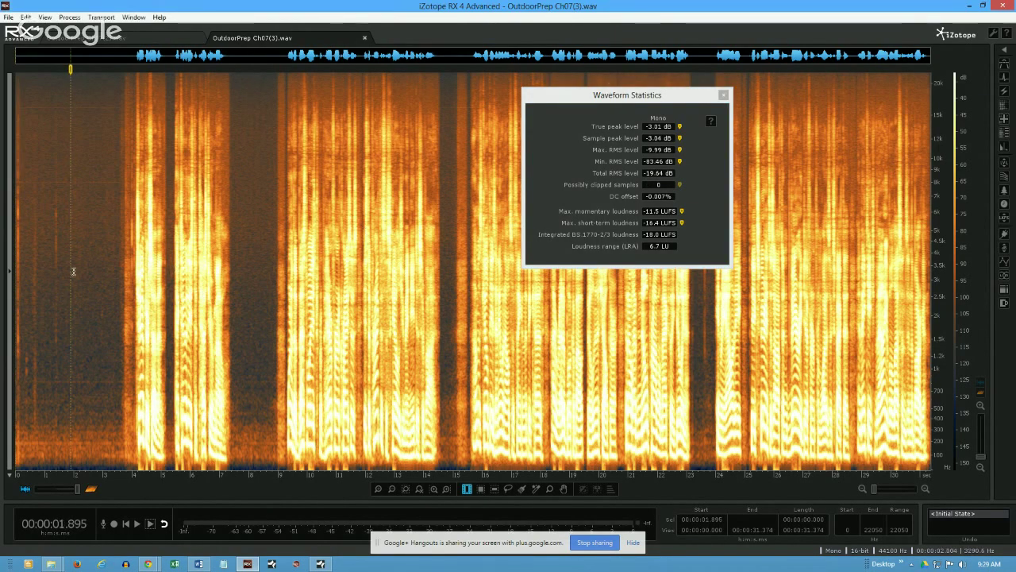
drag(70, 274, 105, 280)
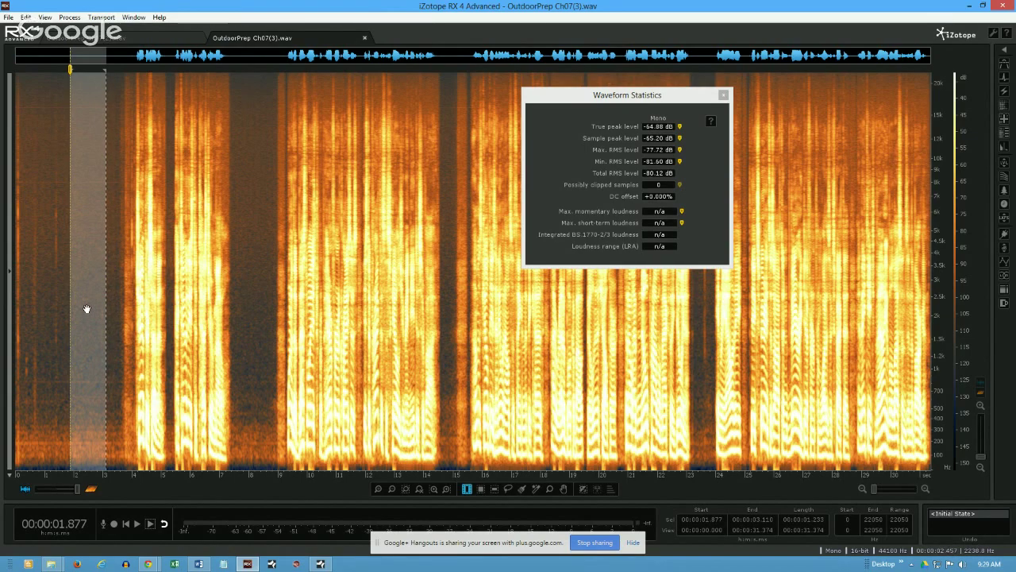
drag(86, 308, 261, 339)
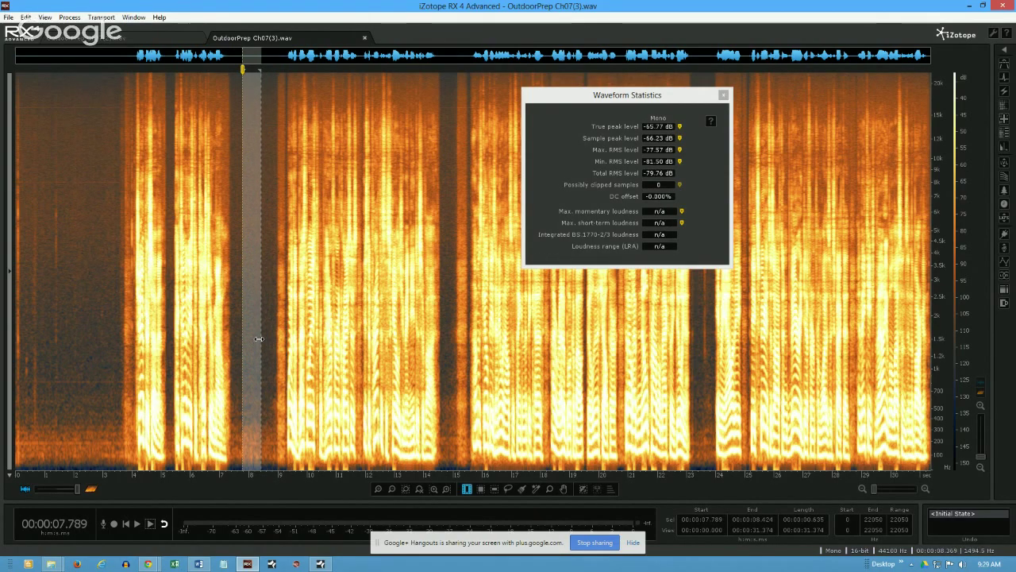
drag(258, 339, 268, 340)
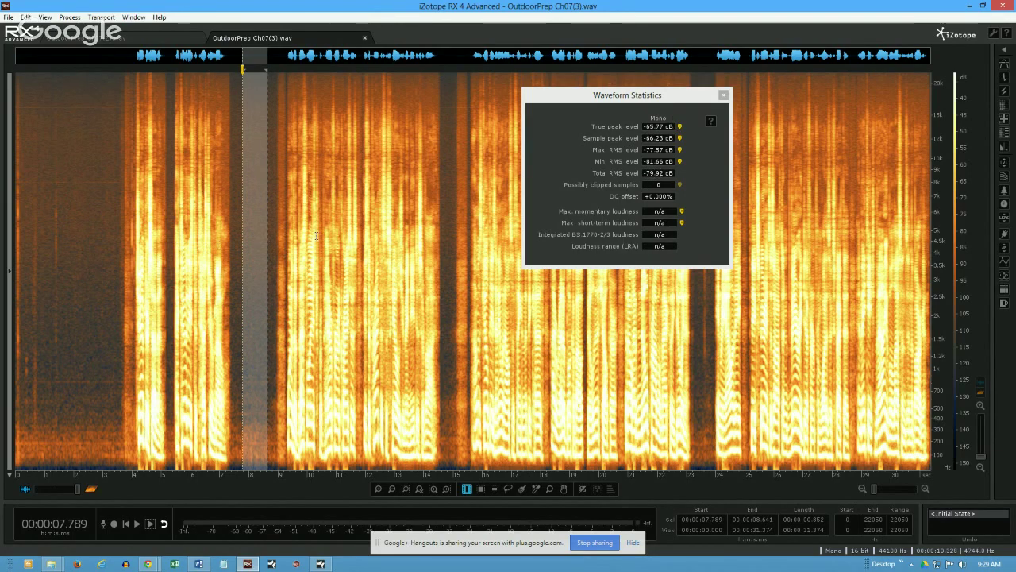
drag(266, 267, 447, 286)
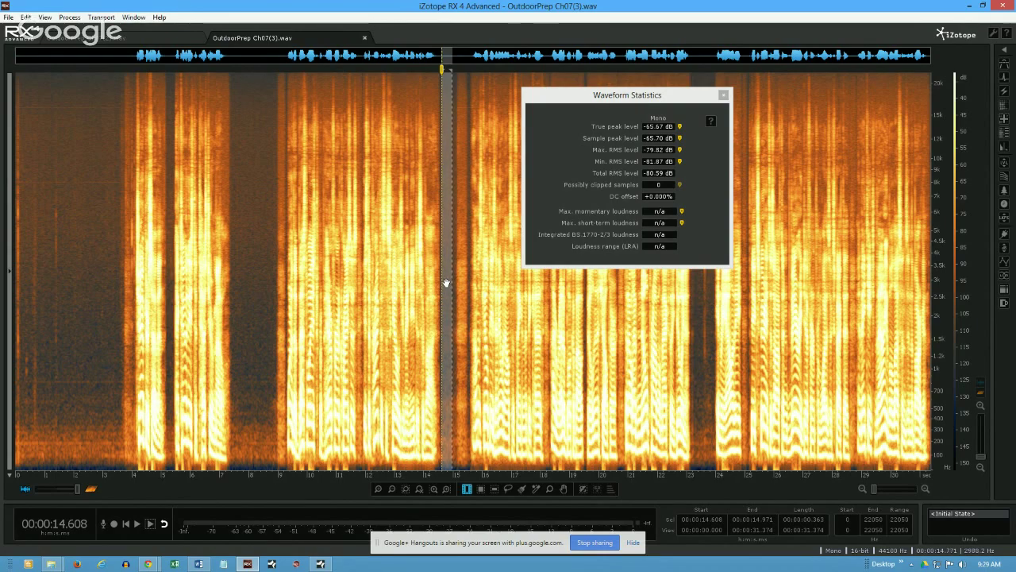
Re-check the noise statistics in the silences at about 1.9–2.7, 7.6–8.4 and 14.6–15.0 seconds
drag(446, 283, 93, 320)
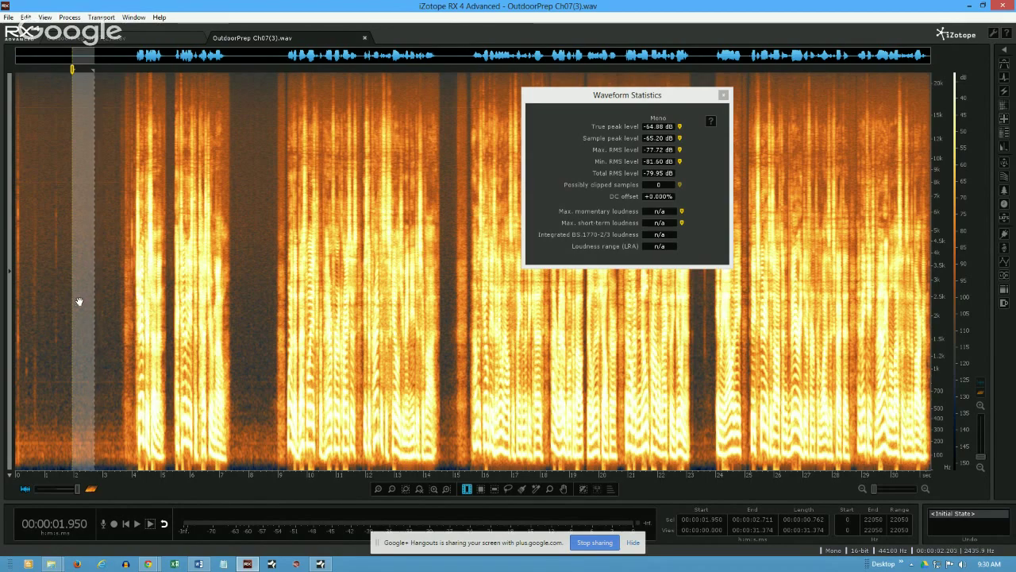
drag(83, 302, 248, 318)
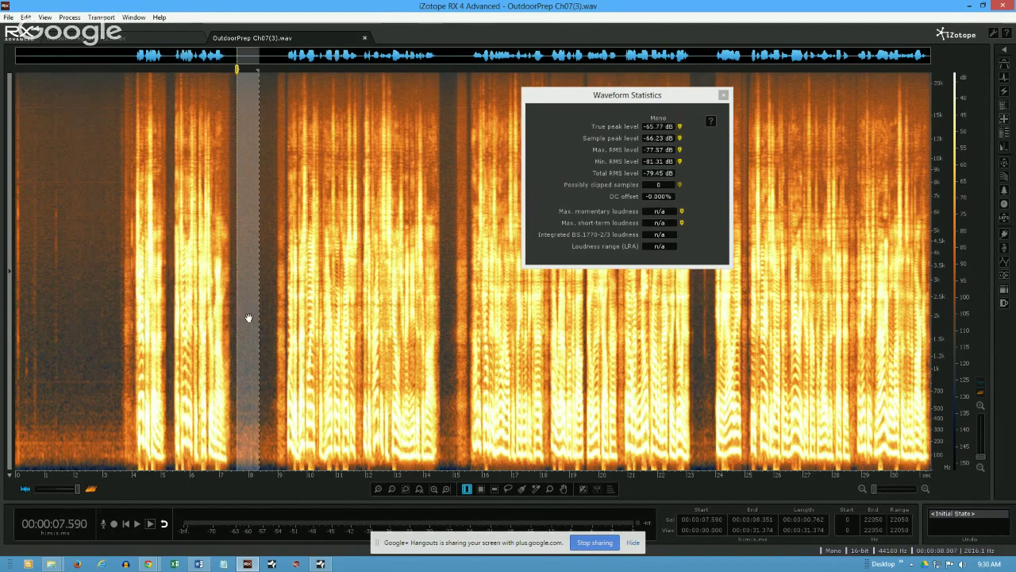
drag(248, 317, 446, 332)
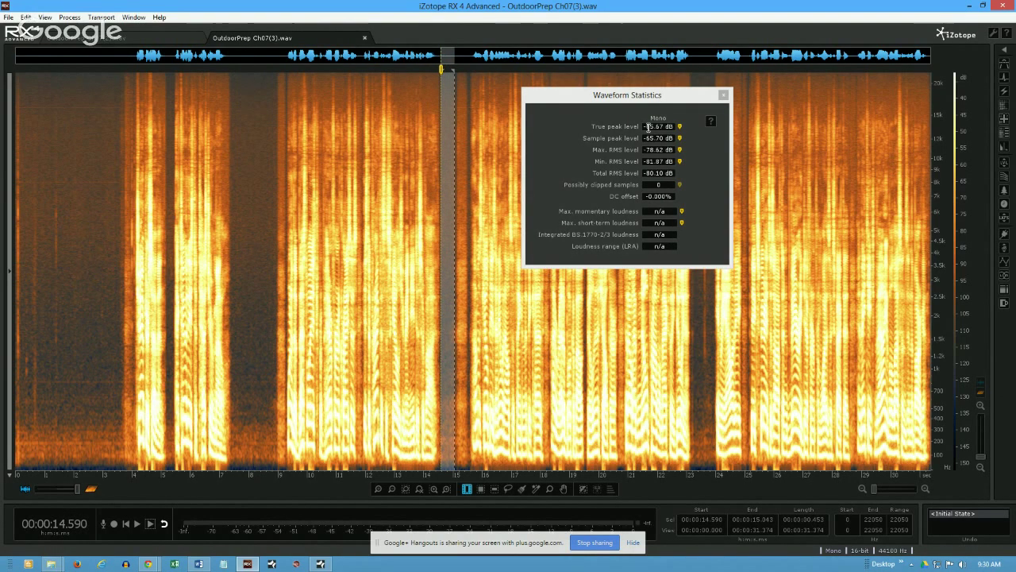
mouse_move(652, 127)
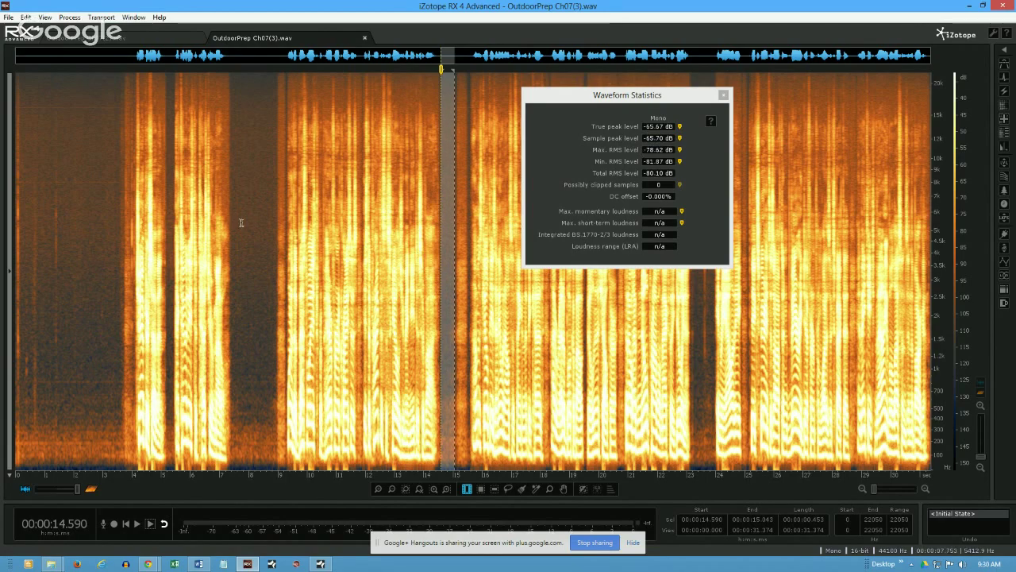
Apply Silence to the pause at about 7.6–8.7 seconds and read its statistics against those of the whole file
drag(235, 223, 270, 229)
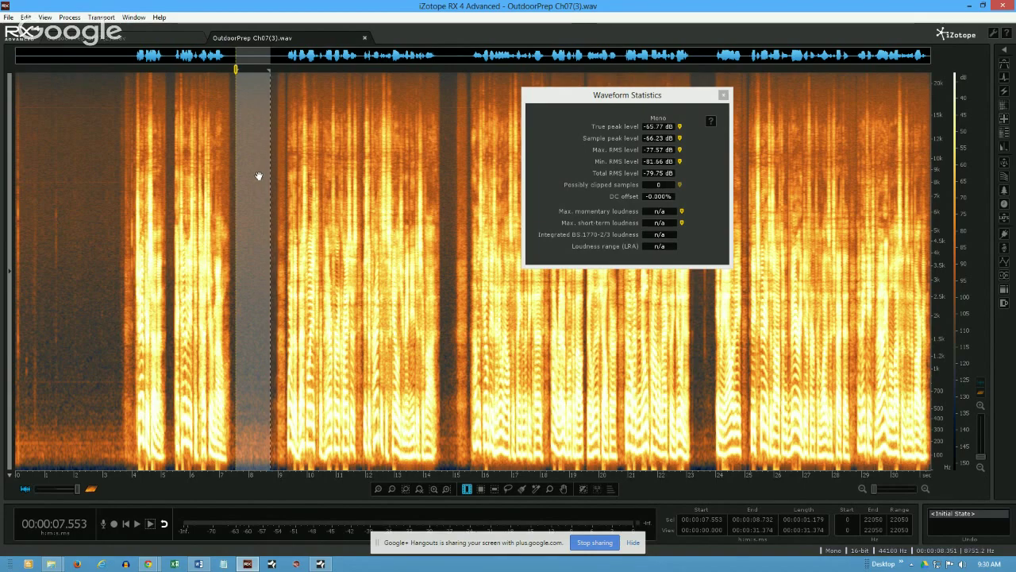
click(69, 17)
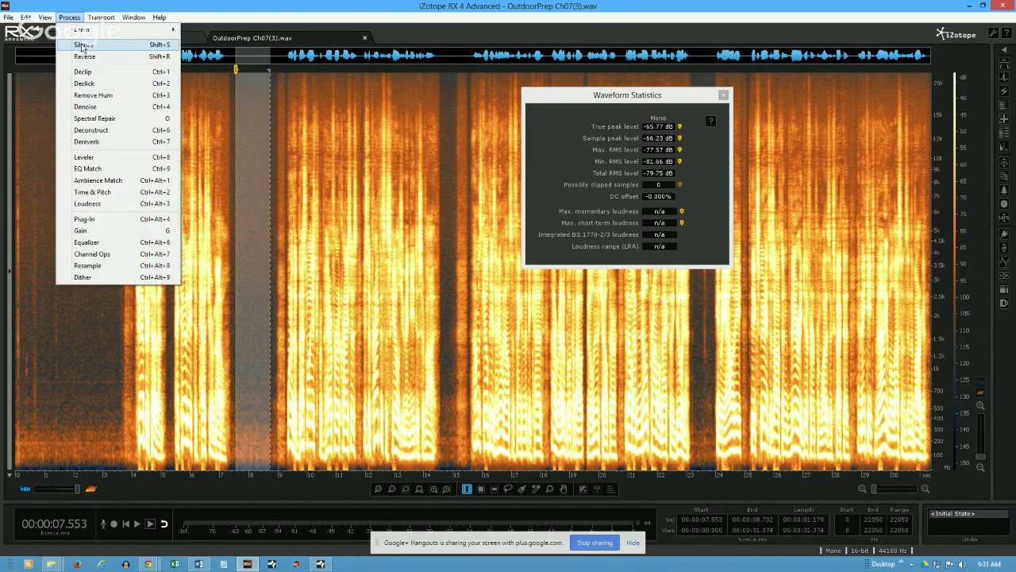
click(82, 45)
click(208, 257)
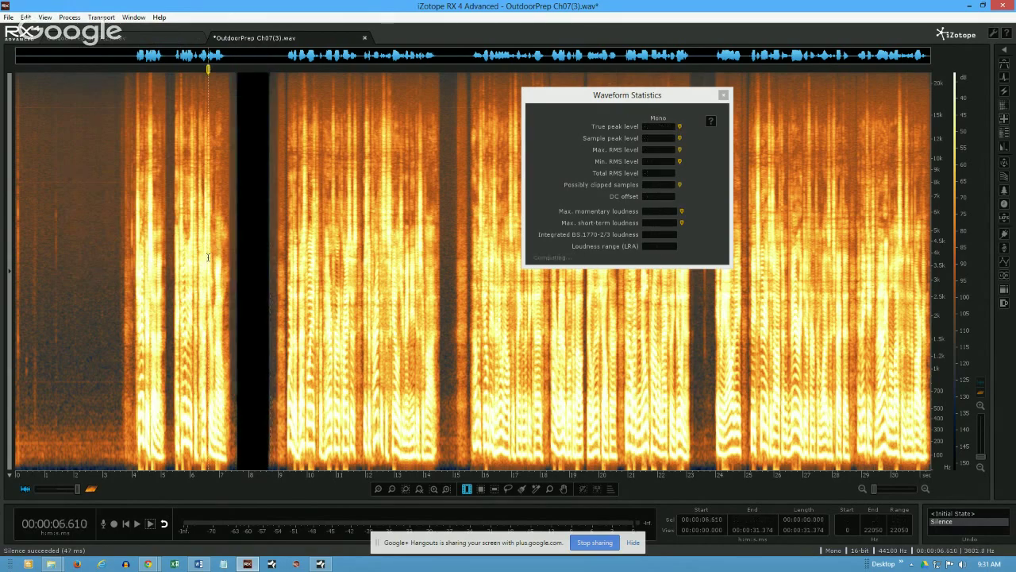
drag(240, 257, 264, 256)
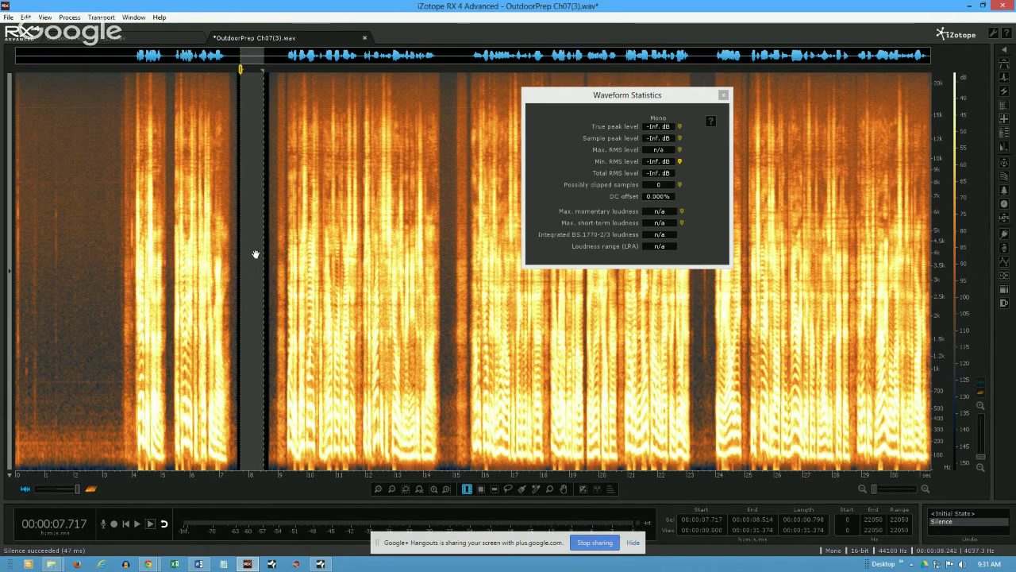
click(306, 259)
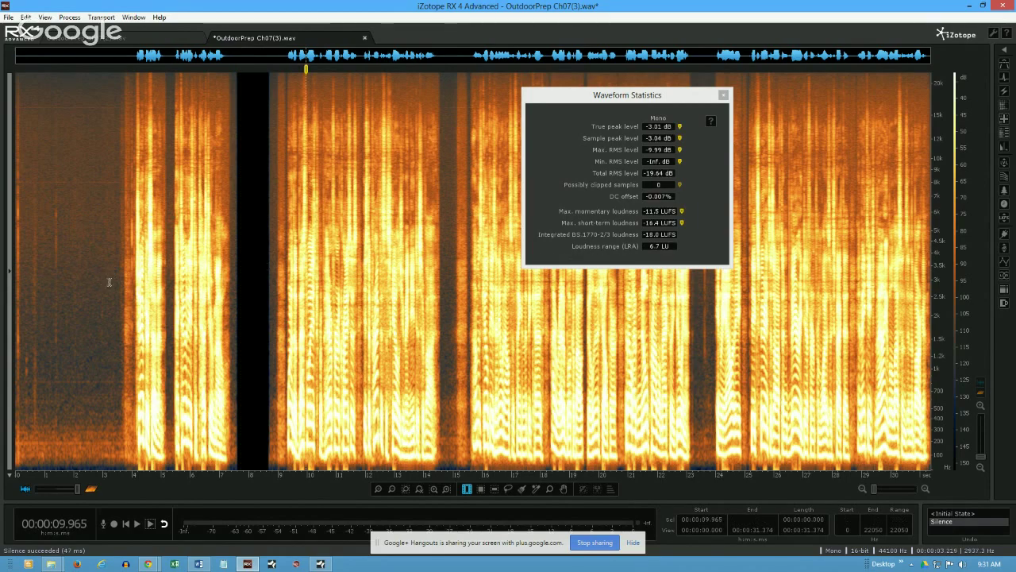
Silence the opening room tone from 0 to about 3.2 seconds
drag(109, 278, 16, 262)
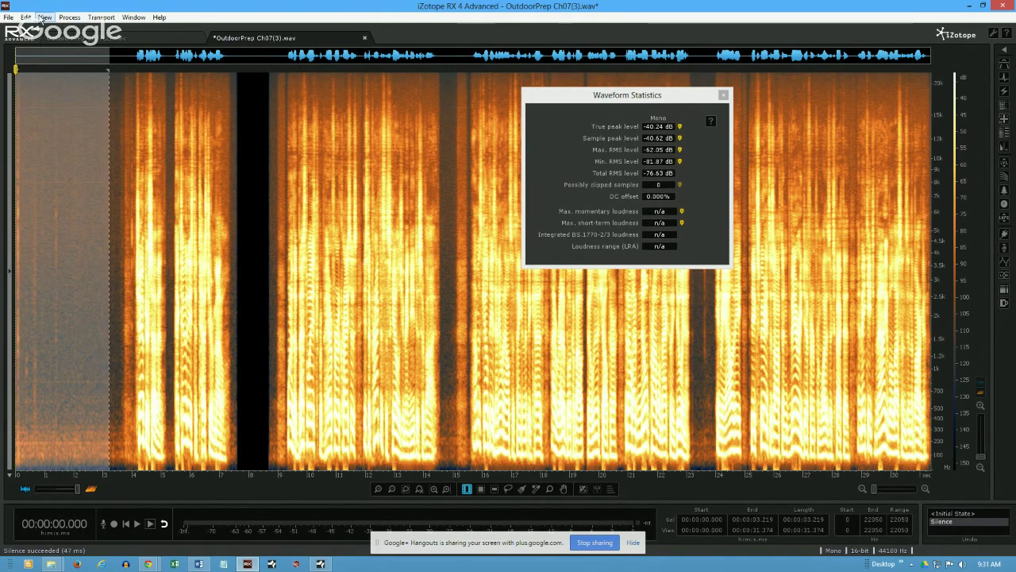
click(70, 17)
click(83, 44)
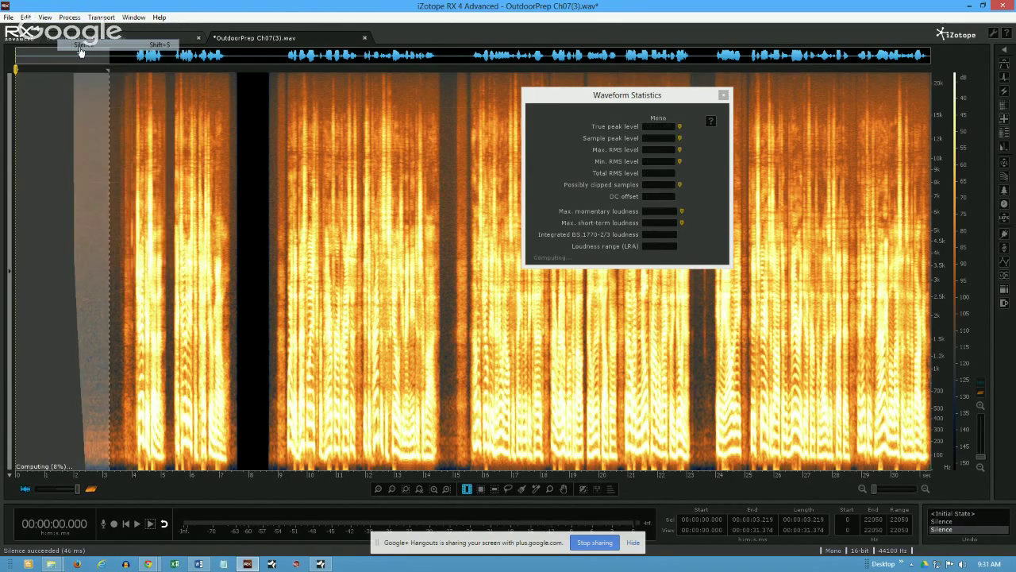
click(161, 308)
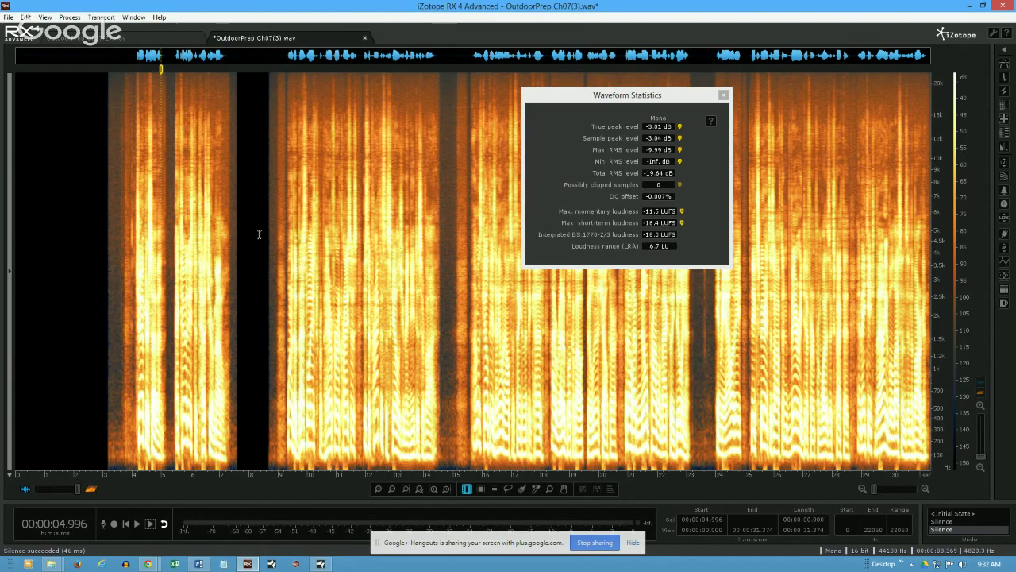
Silence the short pause at about 14.6–15.1 seconds, and clear the selection to read the whole file's statistics
drag(441, 254, 454, 262)
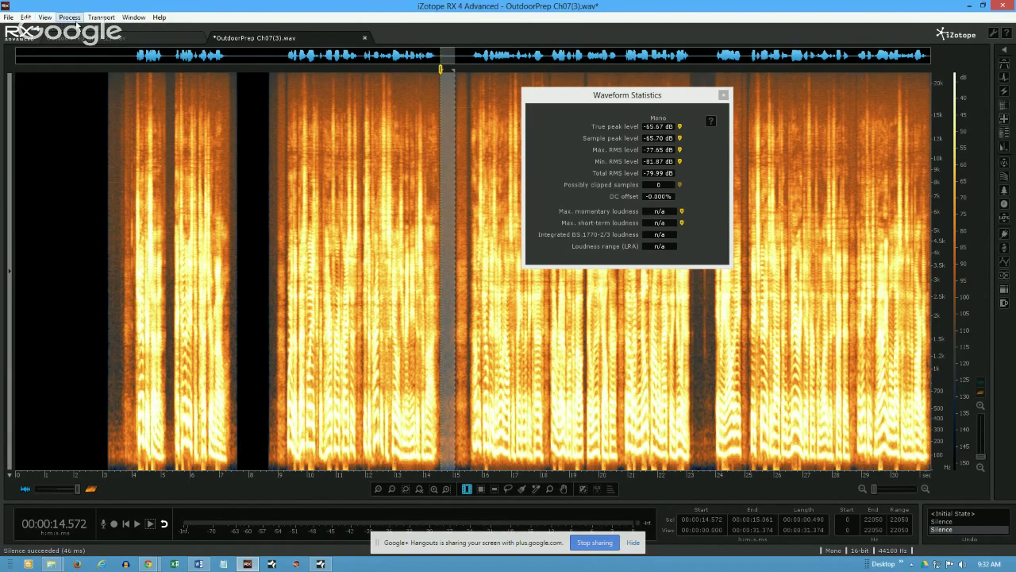
click(68, 17)
click(92, 53)
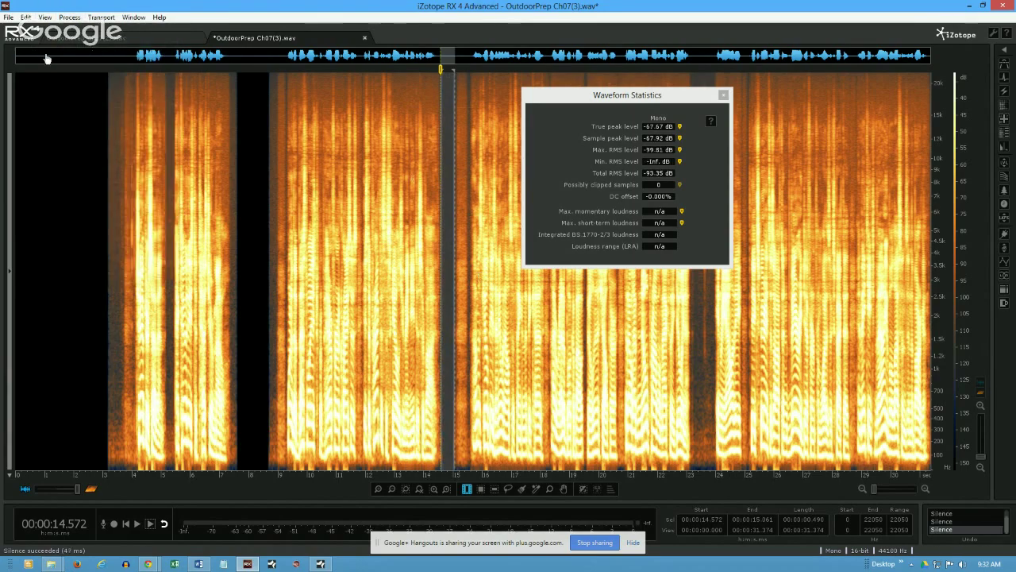
click(70, 17)
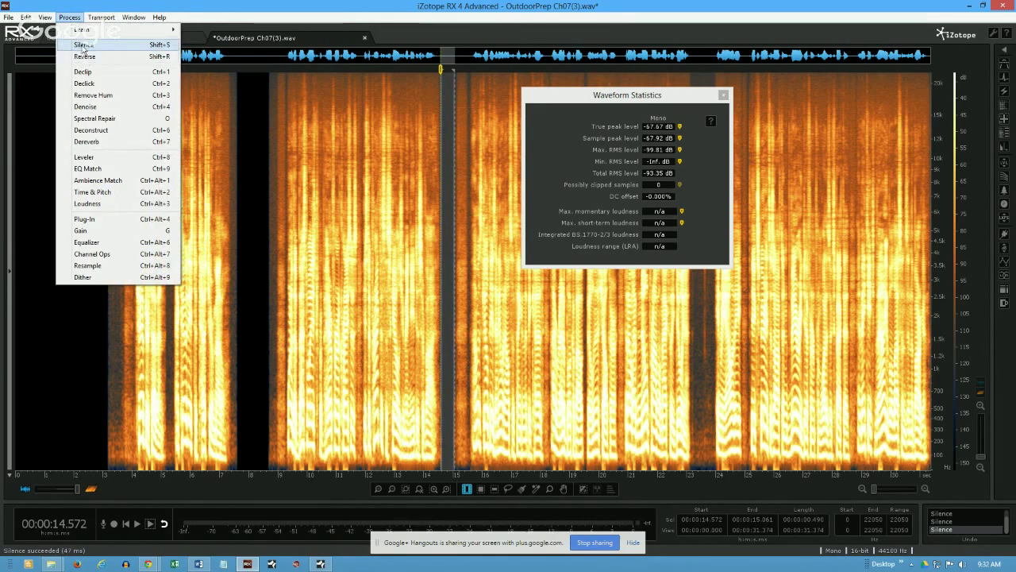
click(101, 17)
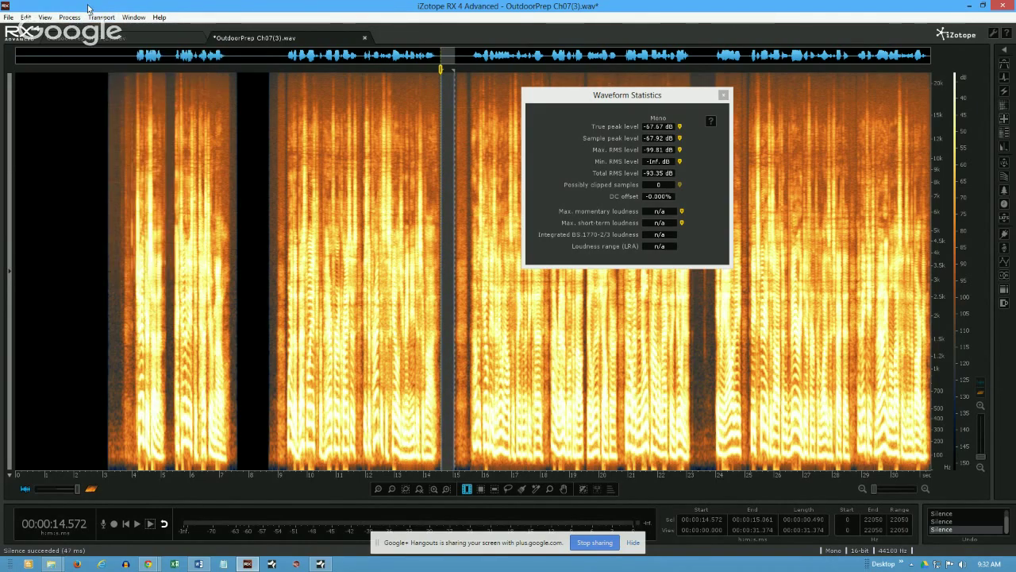
click(394, 286)
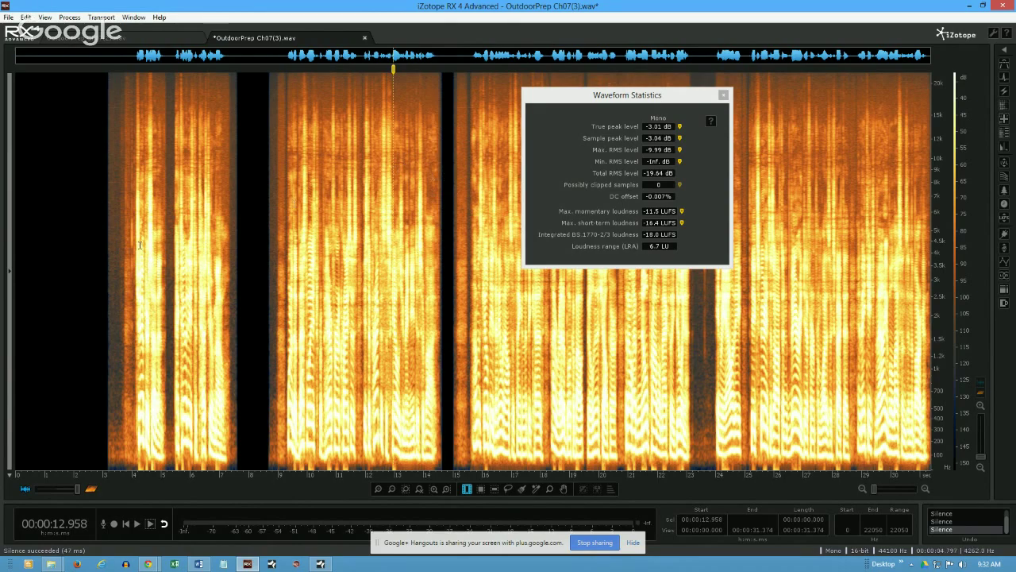
Read the statistics inside the silenced pause at about 7.7–8.6 seconds, and undo all three Silence edits
drag(239, 246, 265, 258)
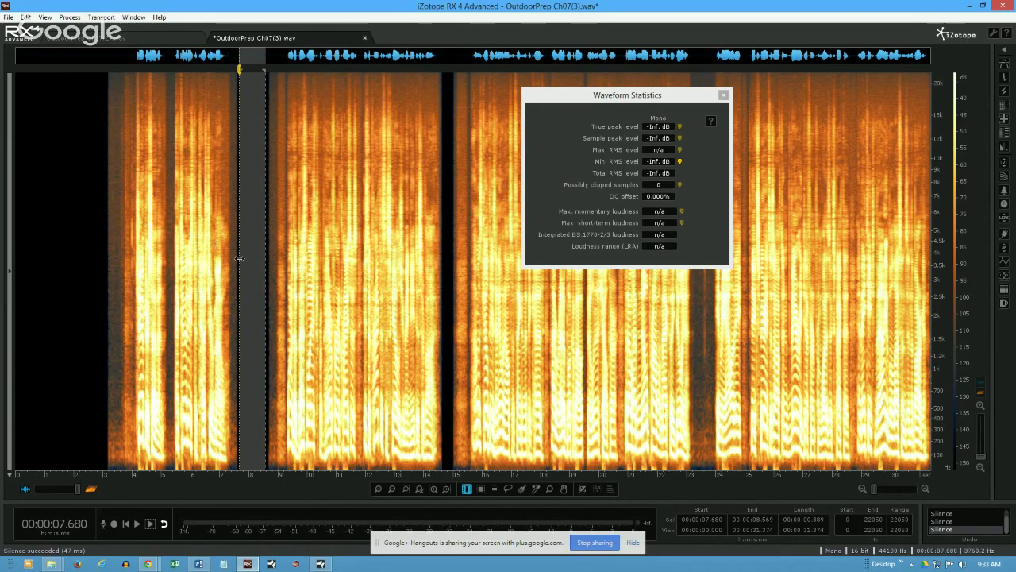
drag(238, 258, 263, 264)
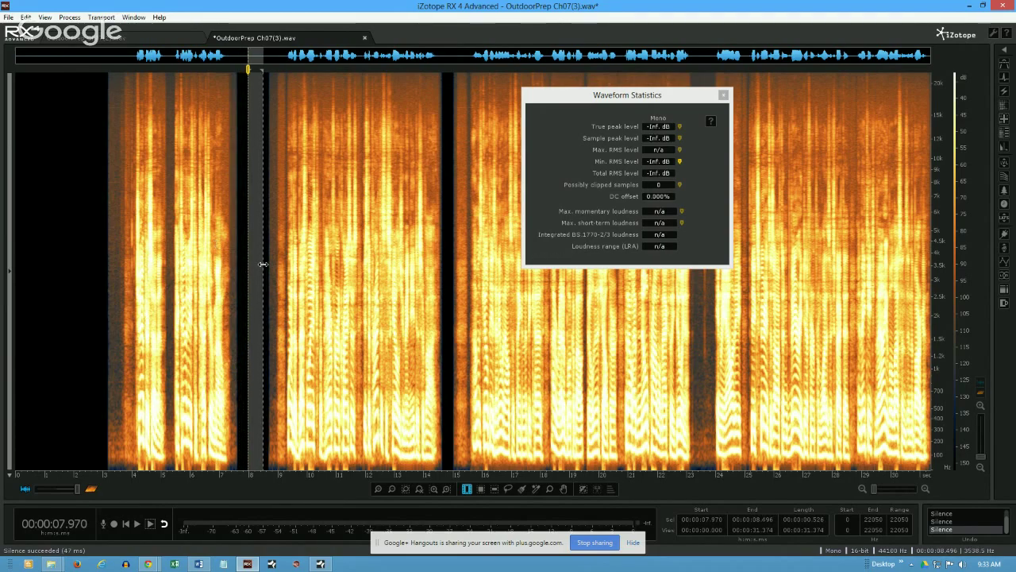
key(ctrl+z)
key(ctrl+z)
key(ctrl+z)
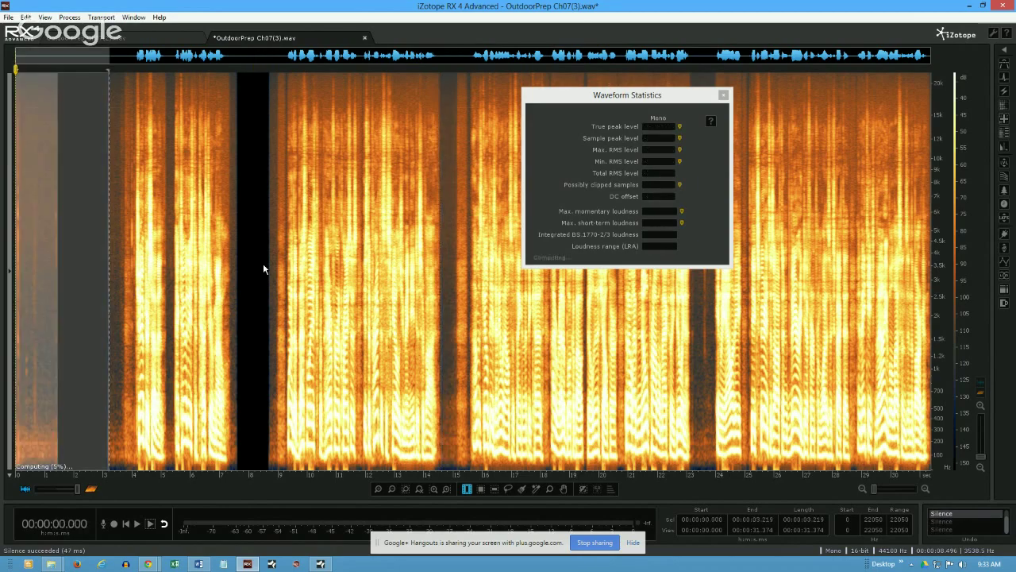
Clear the selection and shift the spectrogram's amplitude color range to run from about 0 down to −115 dB
drag(79, 274, 82, 273)
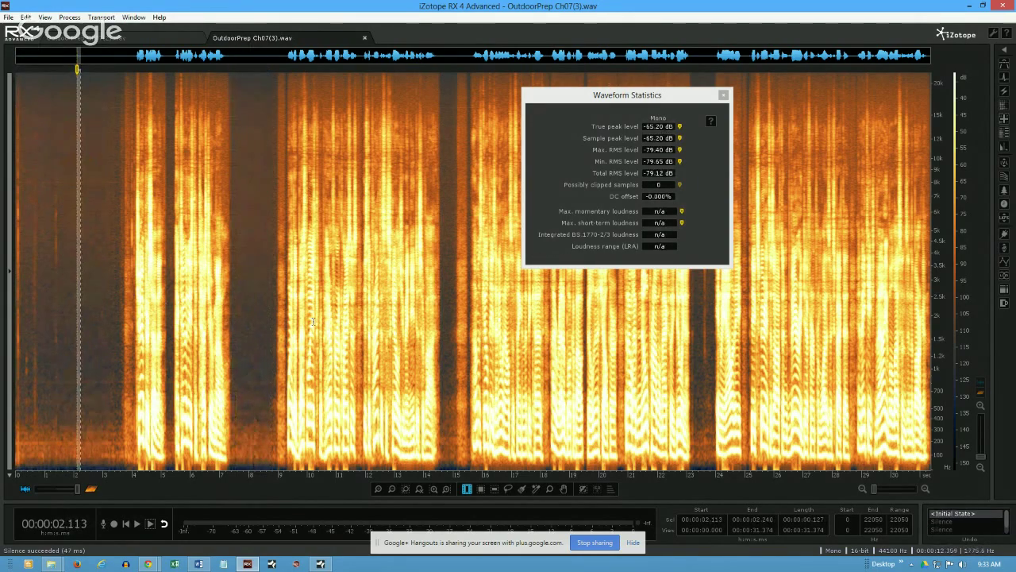
click(100, 272)
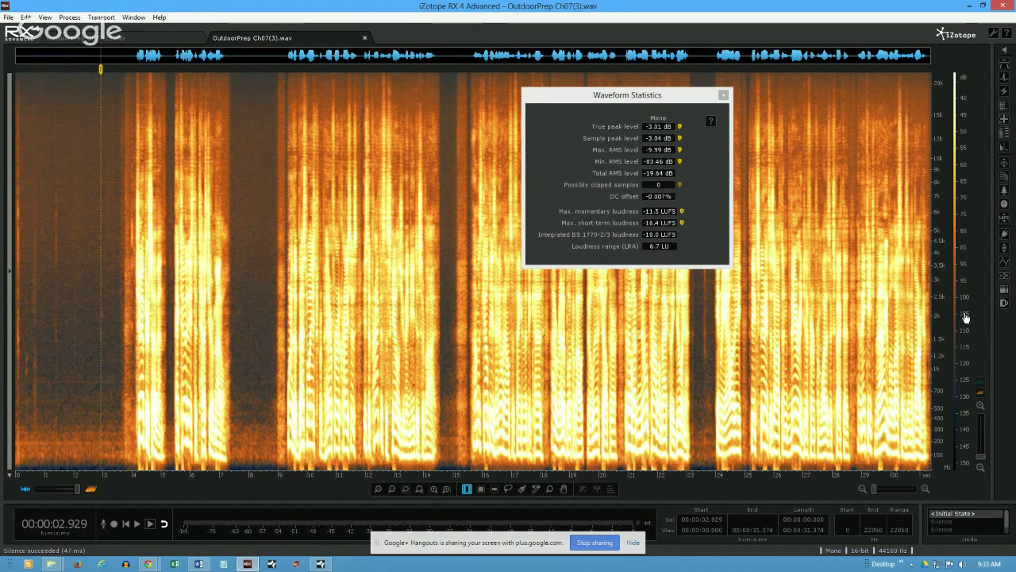
scroll(965, 319, up, 3)
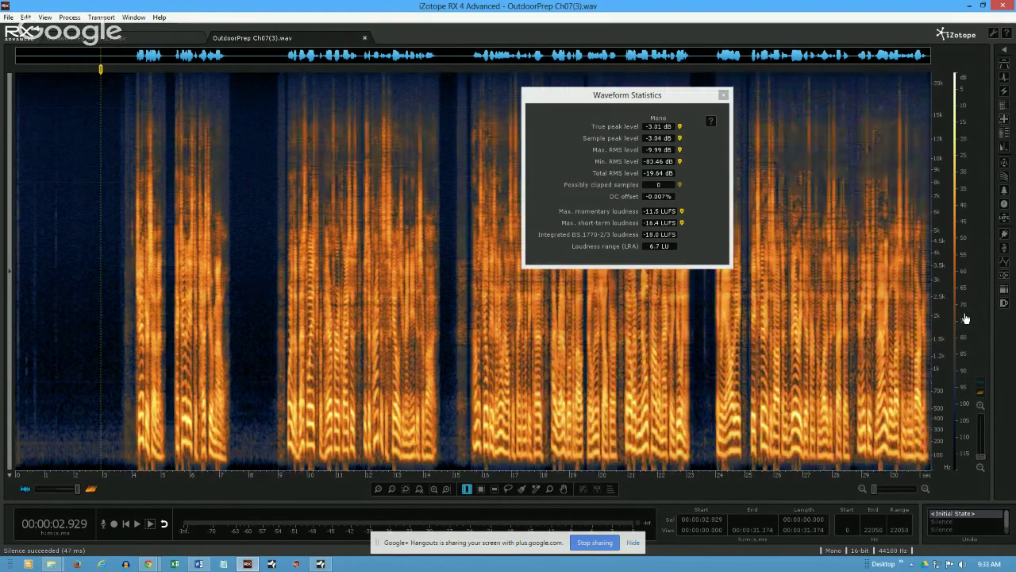
Measure the restored room tone's peak and RMS levels in the pause at about 7.6–8.8 seconds
drag(239, 270, 271, 274)
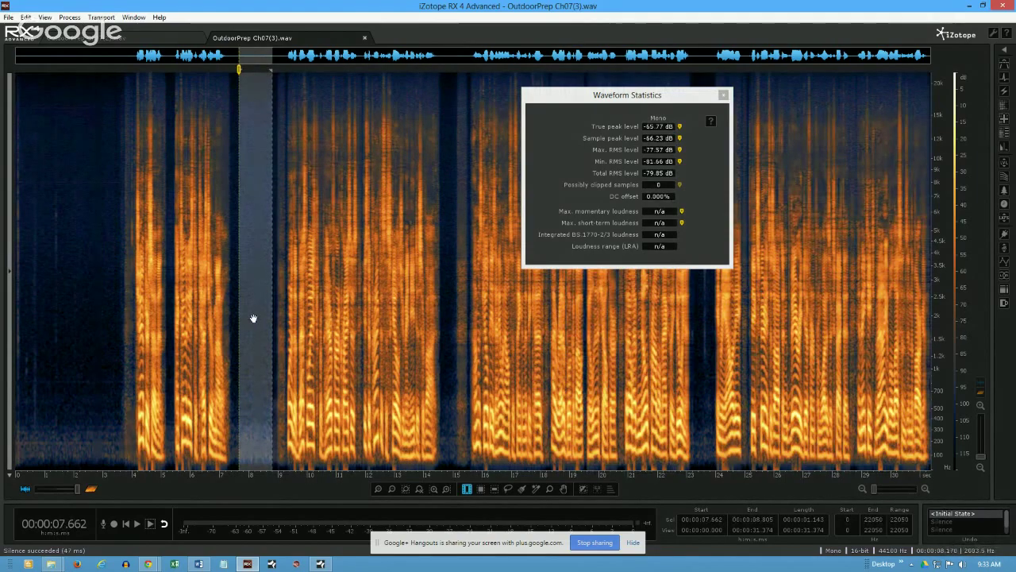
click(72, 179)
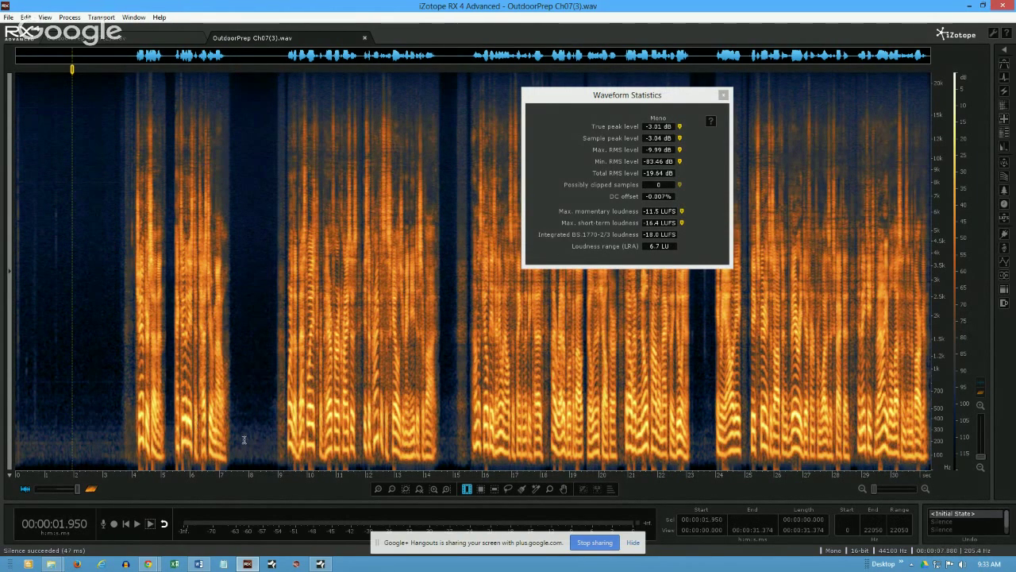
drag(237, 333, 266, 238)
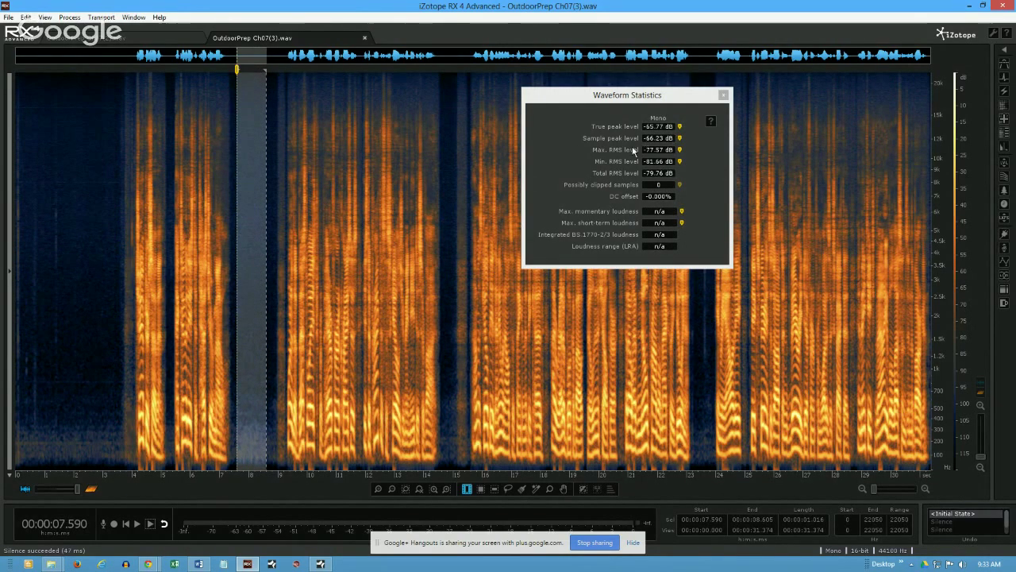
click(254, 429)
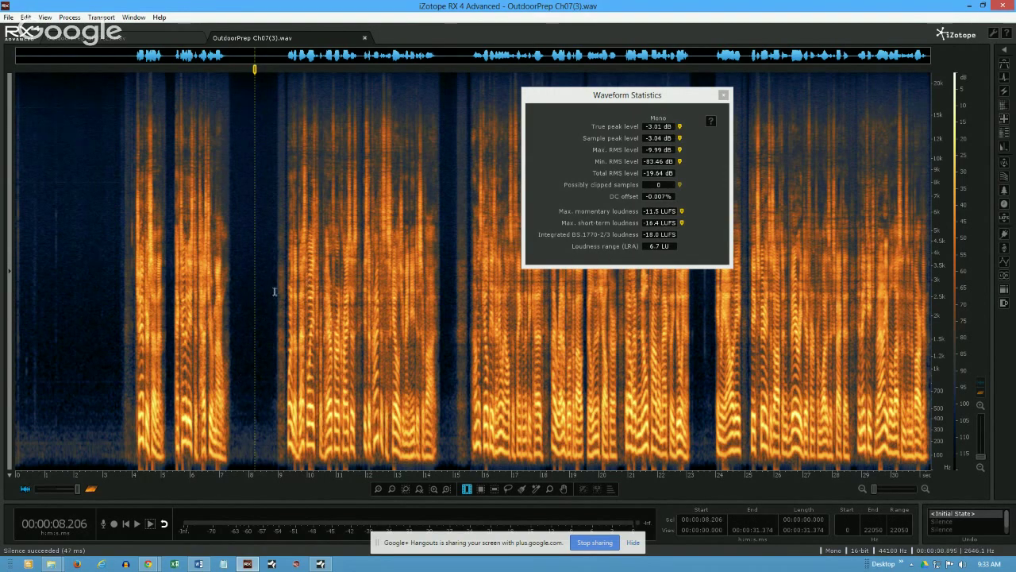
drag(240, 292, 265, 290)
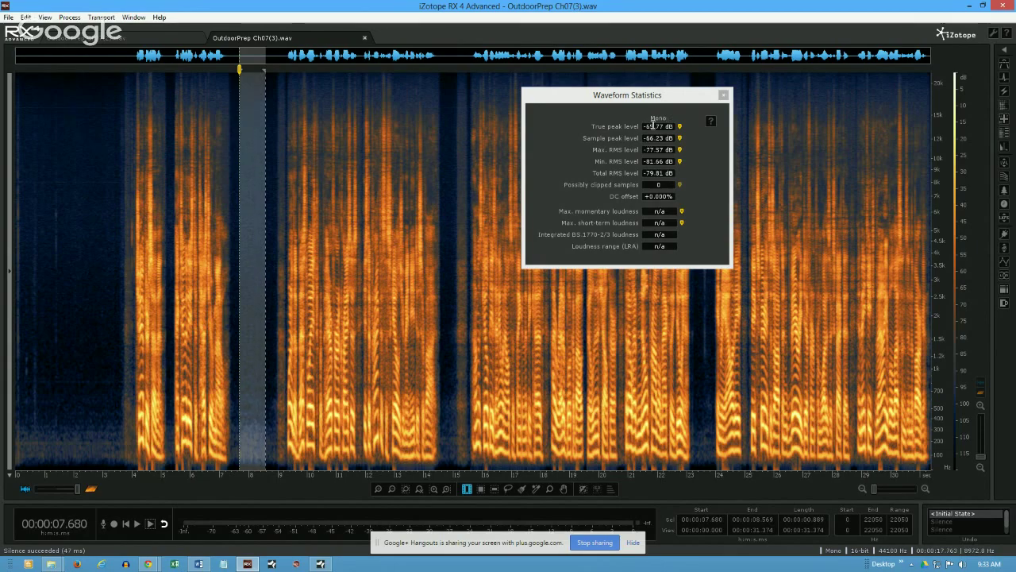
mouse_move(653, 127)
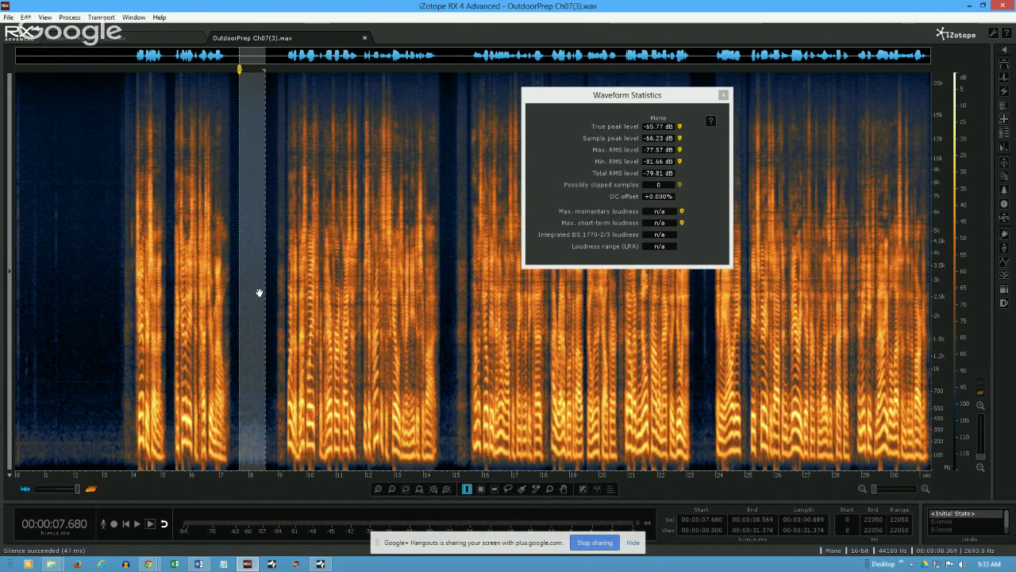
Compare the statistics of the spoken passage at about 8.9–14.6 seconds with the pause preceding it
drag(274, 293, 442, 301)
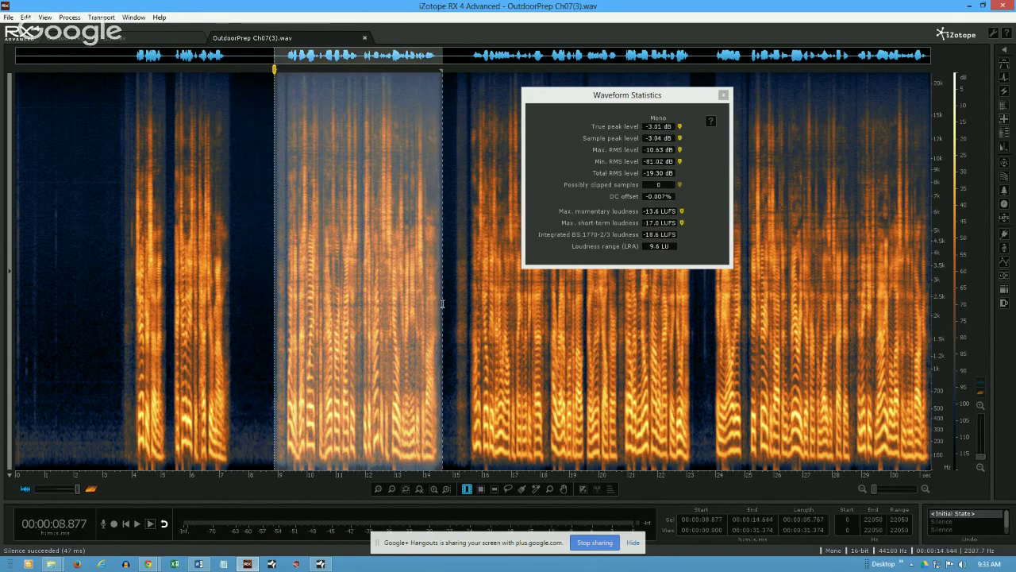
click(235, 316)
drag(277, 324, 273, 330)
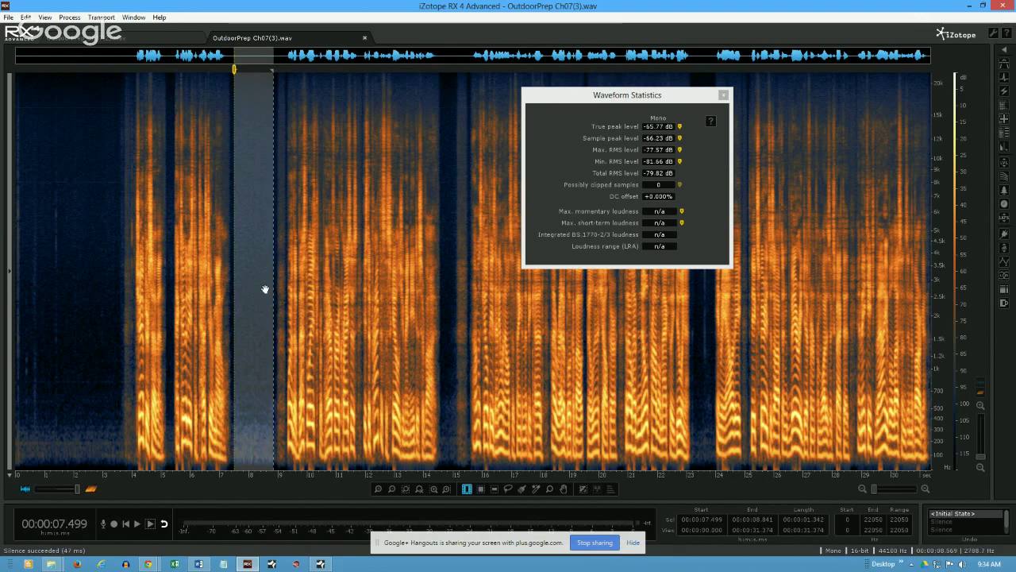
drag(261, 289, 452, 316)
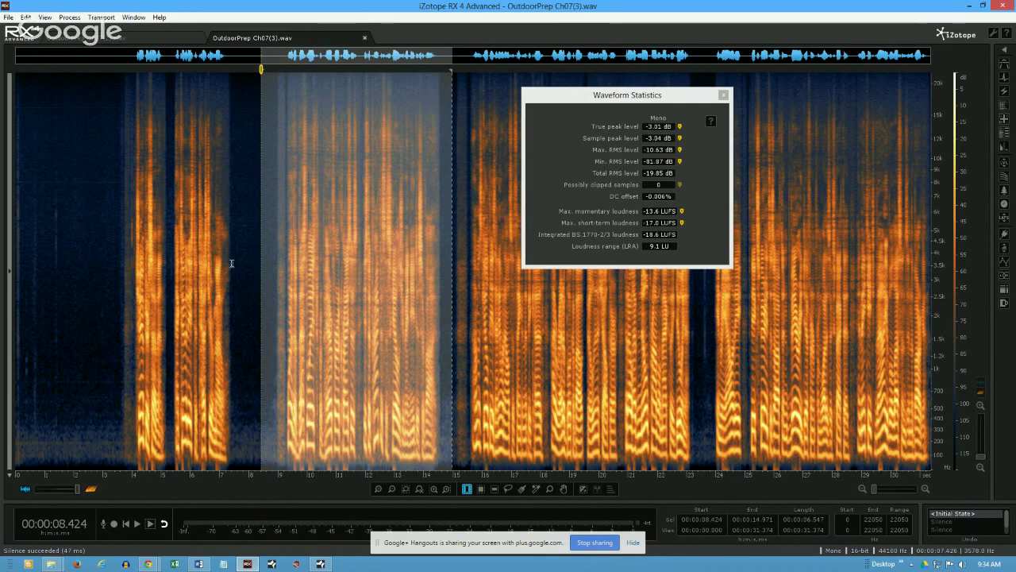
Read the noise statistics of the pause at about 7.6–8.7 seconds once more, followed by the whole file's statistics
drag(236, 265, 269, 274)
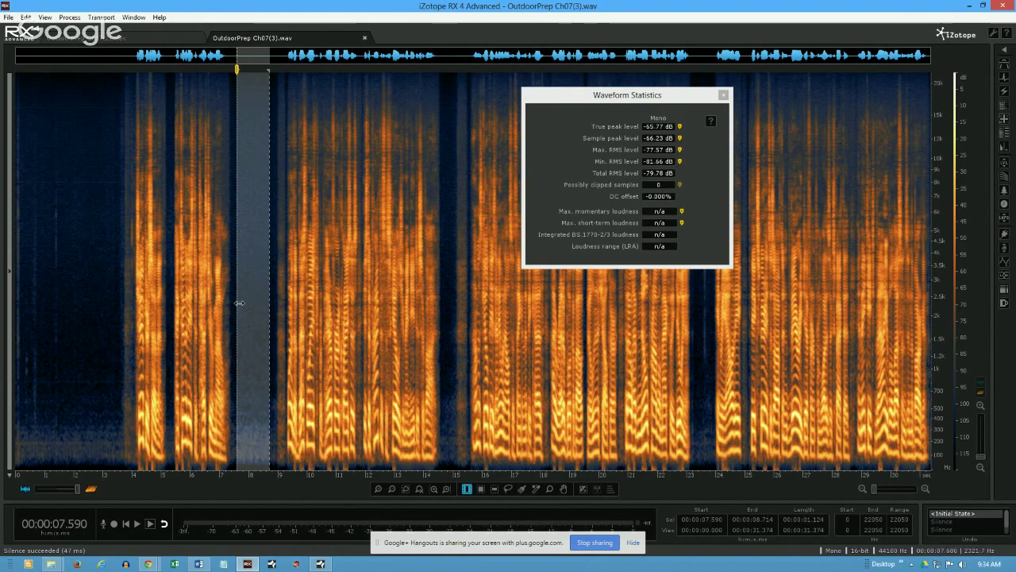
drag(244, 305, 267, 317)
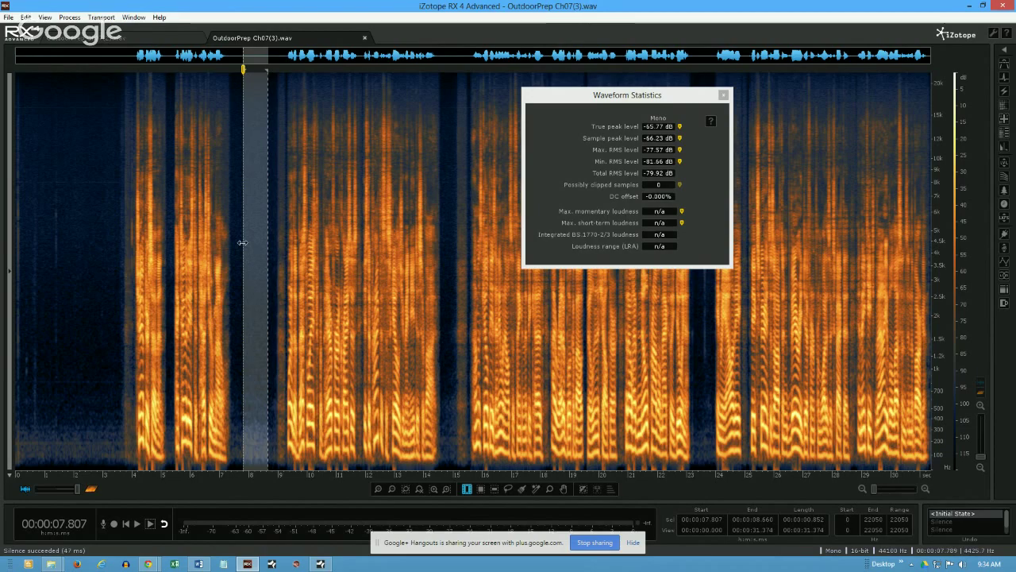
drag(242, 245, 240, 250)
click(251, 200)
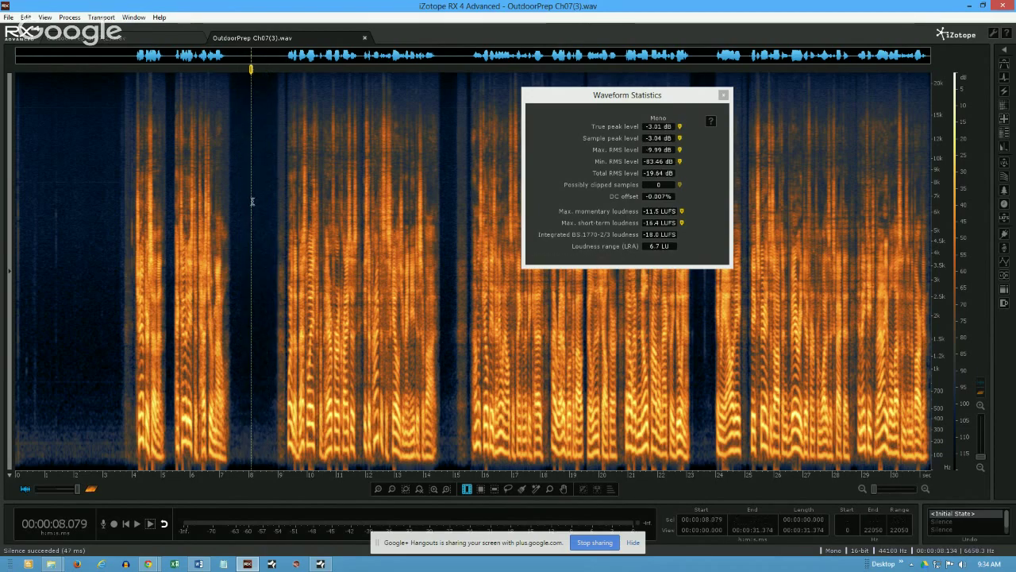
Compare the statistics of the spoken passages at about 8.9–14.7, 3.9–23.5 and 14.8–23.6 seconds
drag(277, 242, 444, 248)
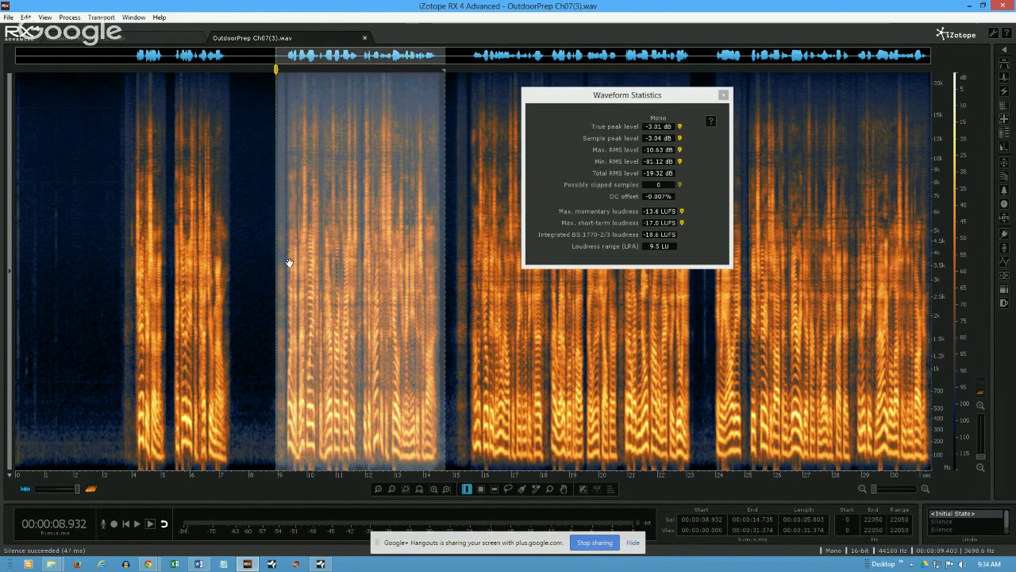
drag(130, 265, 699, 334)
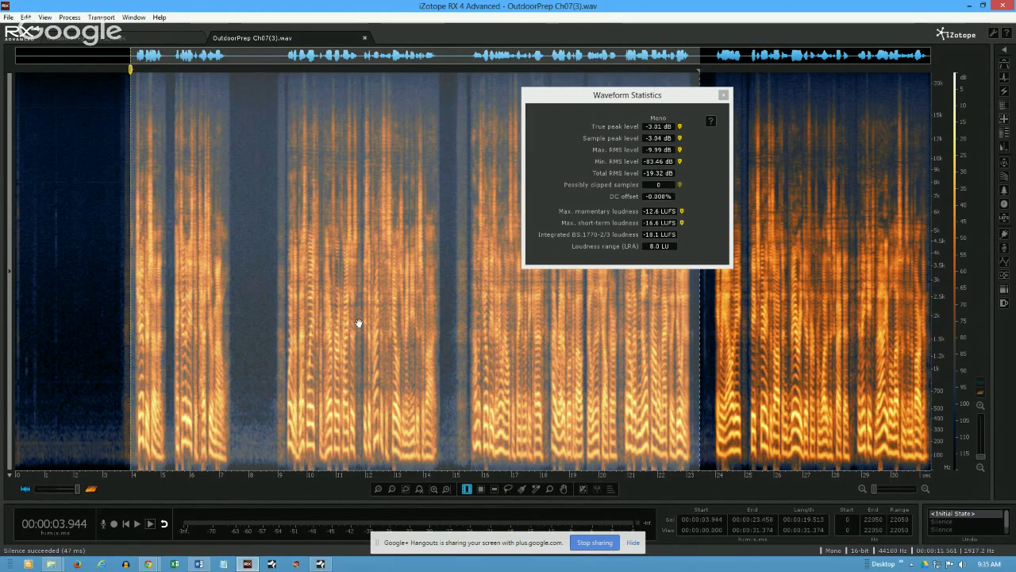
click(450, 343)
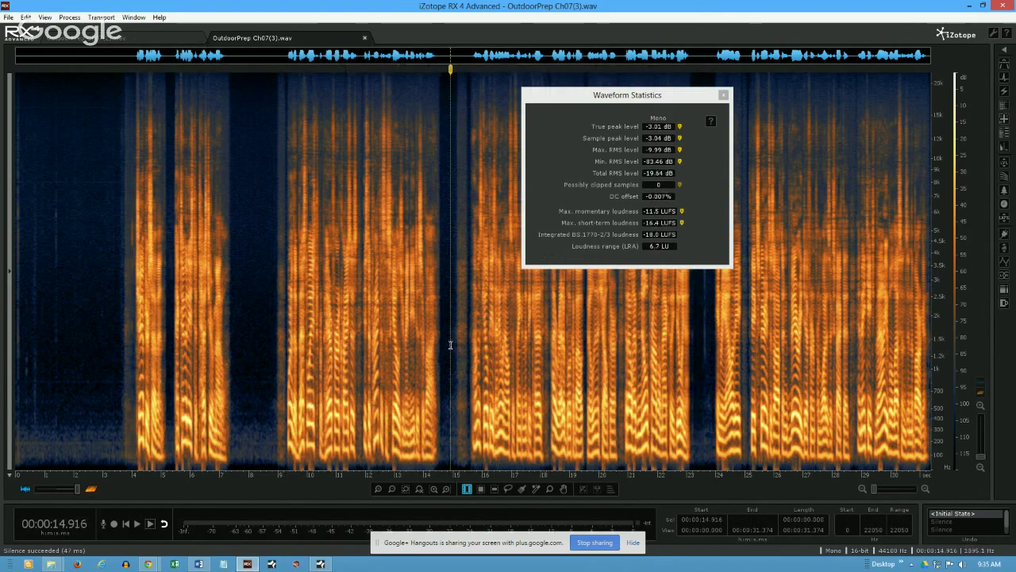
click(446, 347)
drag(447, 347, 704, 346)
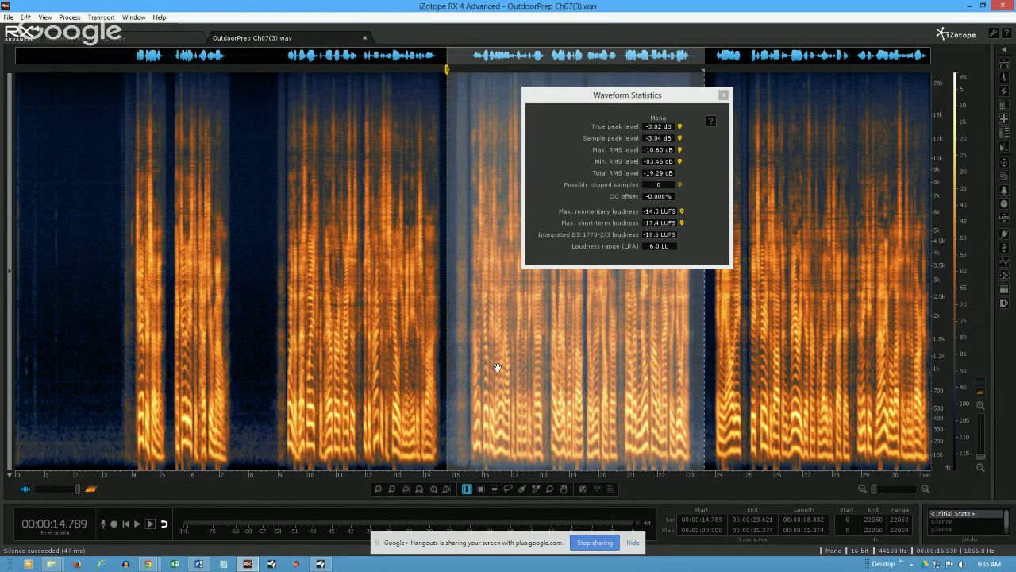
click(453, 334)
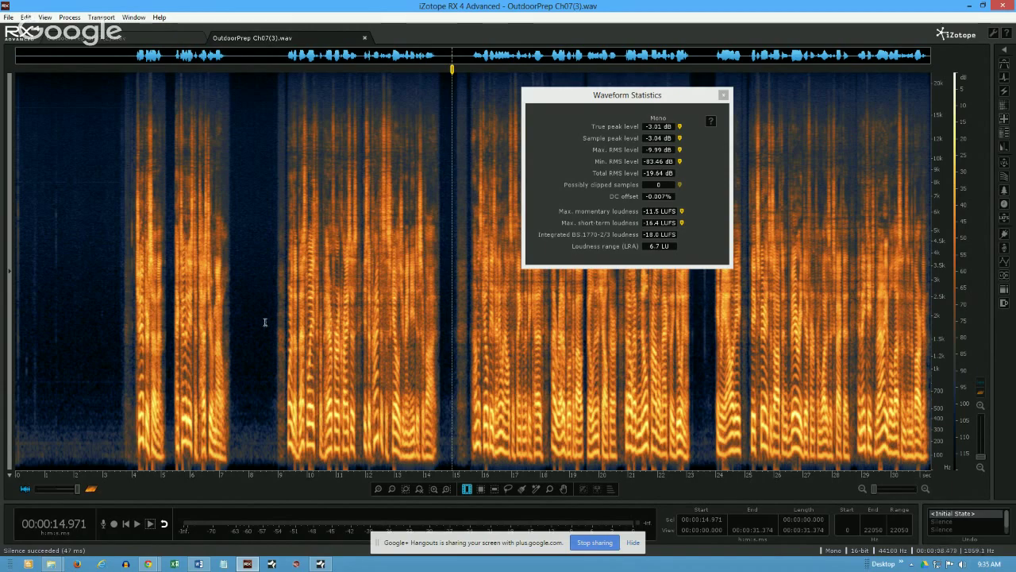
Read the statistics of the passage at about 8.2–14.8 seconds, followed by the whole file's minimum and total RMS levels
drag(256, 321, 445, 352)
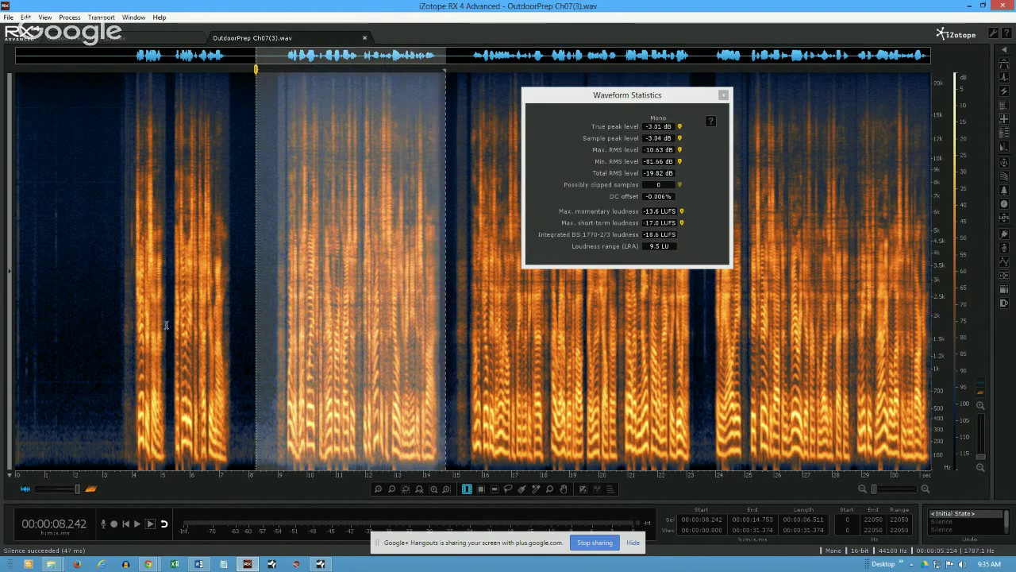
click(92, 300)
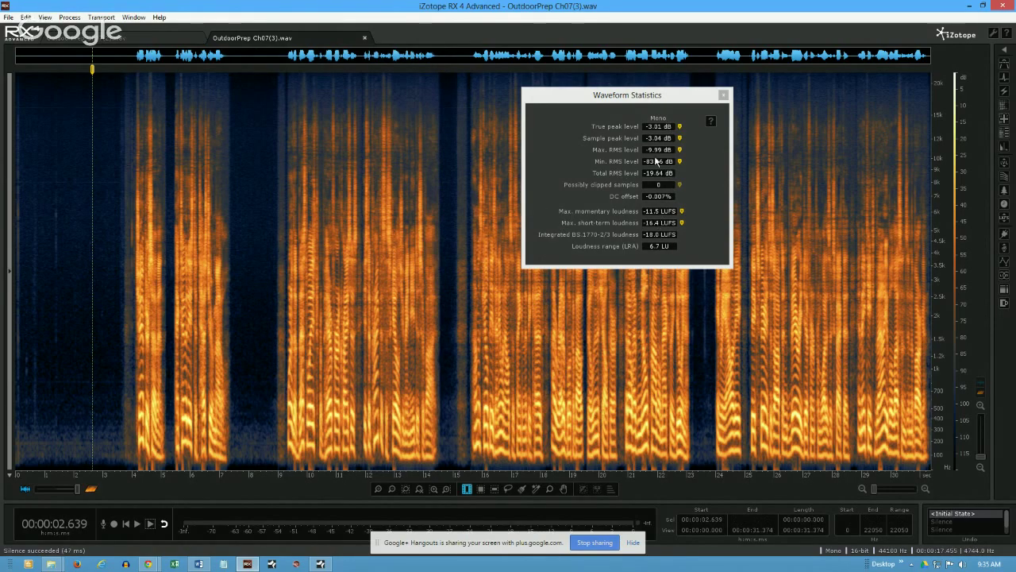
mouse_move(655, 155)
mouse_move(660, 174)
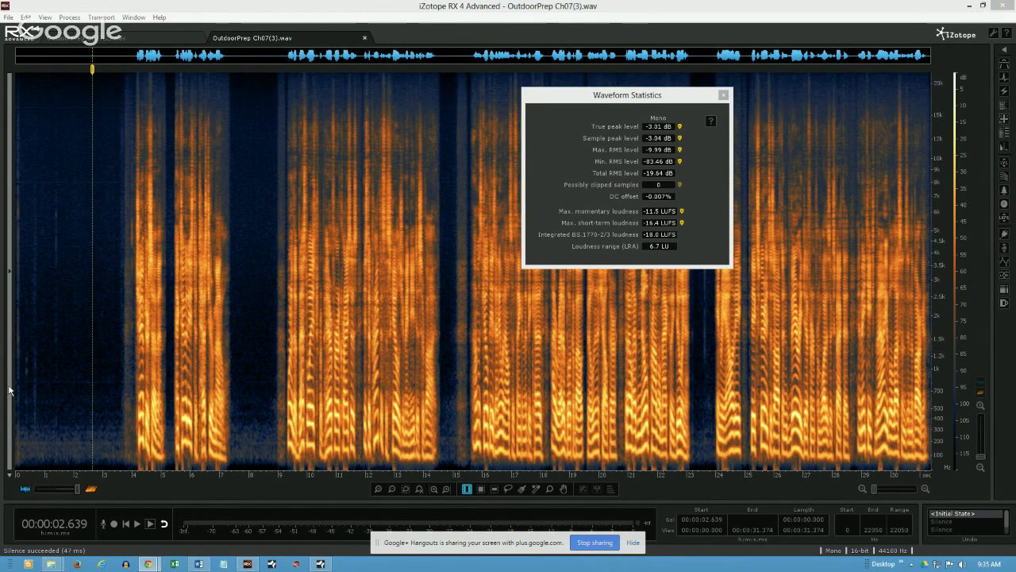
Compare the noise level of the opening room tone at about 1.8–3.1 seconds with the pause at about 7.6–8.5 seconds
drag(66, 347, 106, 350)
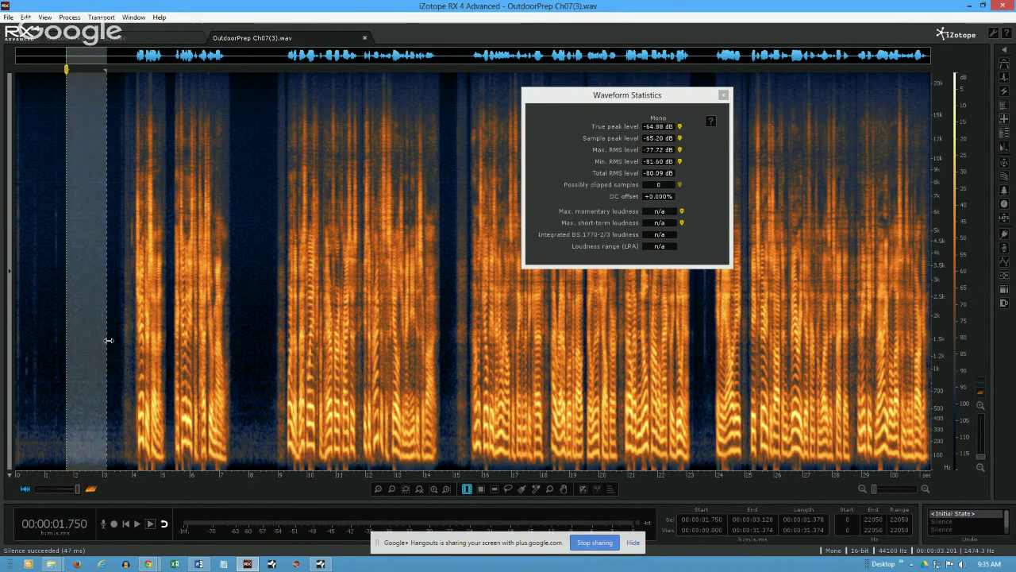
drag(104, 341, 246, 342)
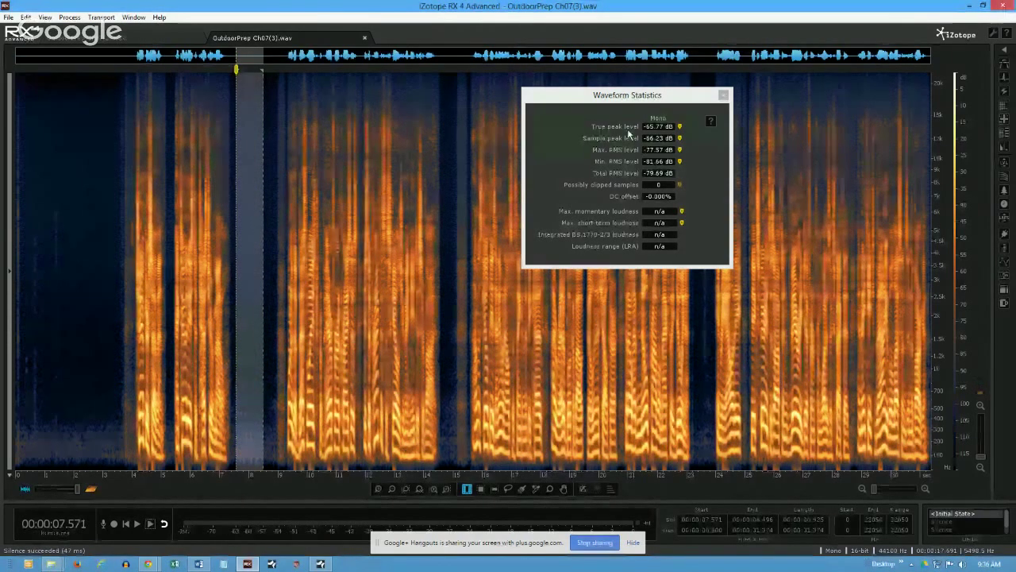
mouse_move(631, 134)
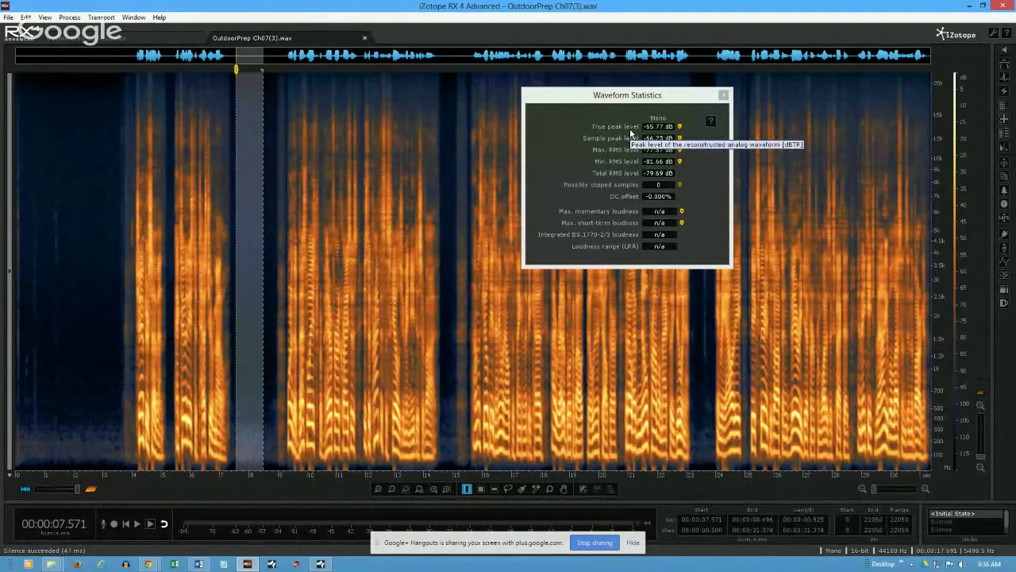
mouse_move(671, 127)
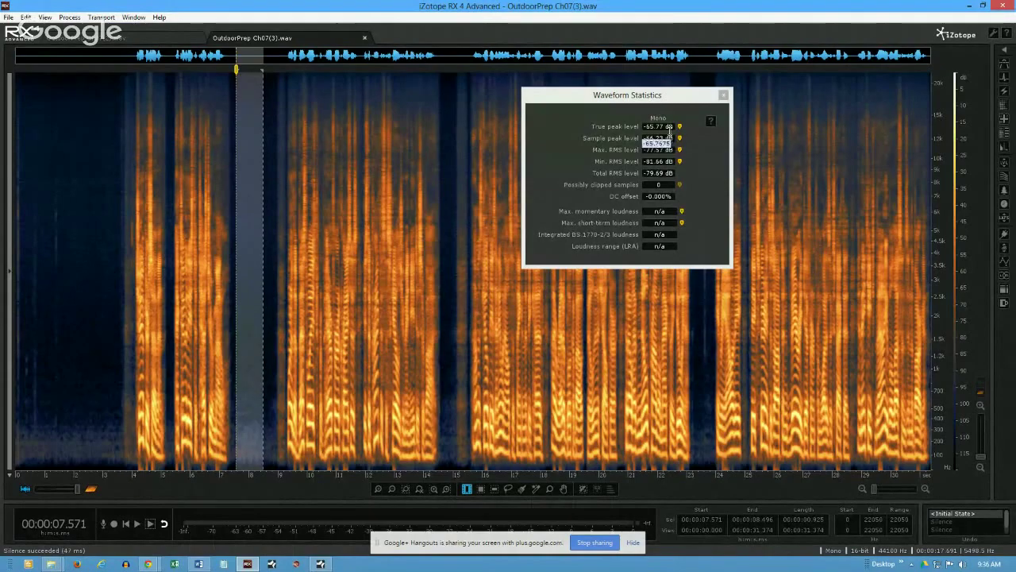
click(645, 173)
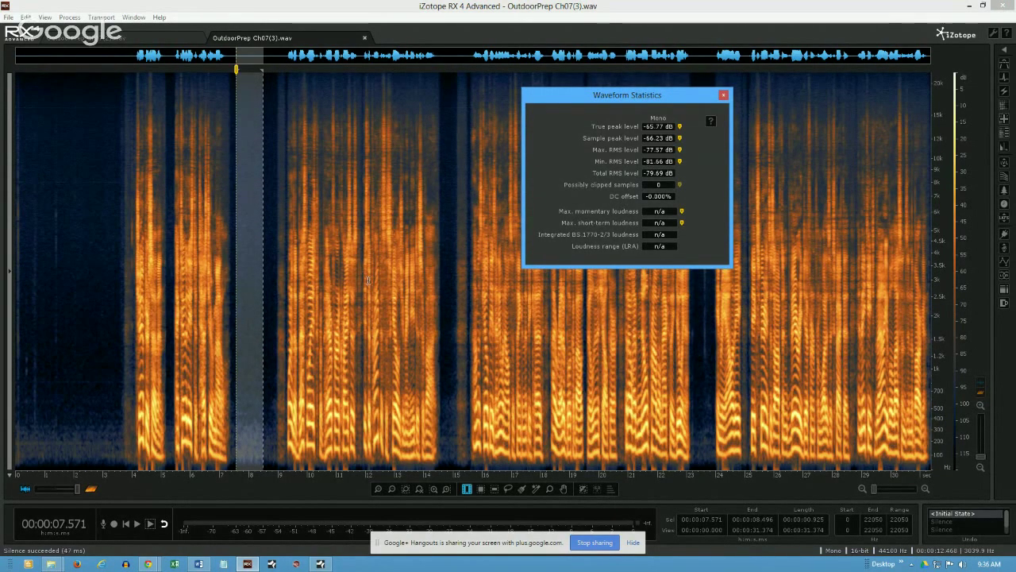
Compare the levels in short sections of the pauses at about 7.8–8.0 and 14.6–15.0 seconds
click(251, 300)
drag(250, 300, 445, 305)
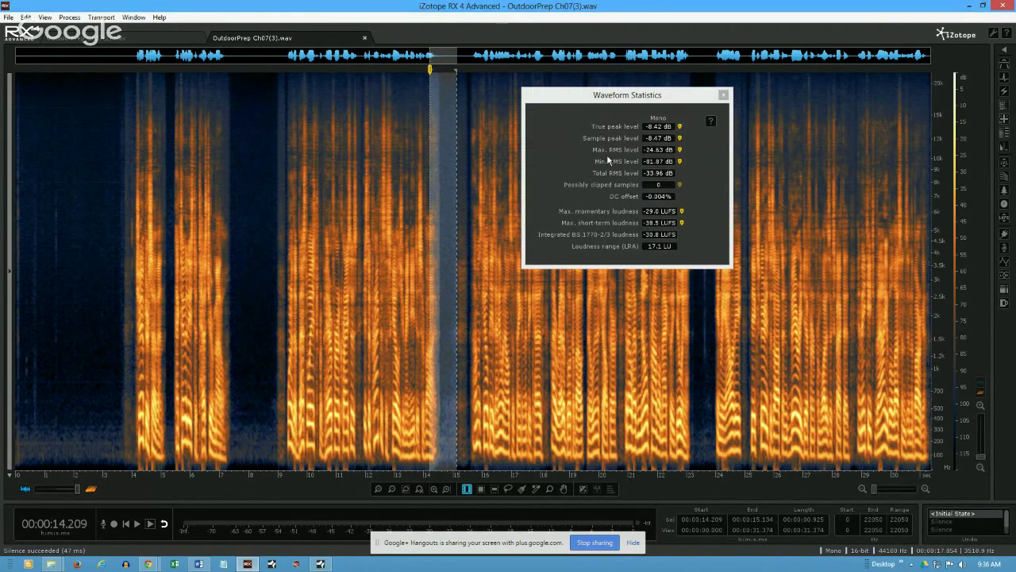
drag(431, 292, 246, 331)
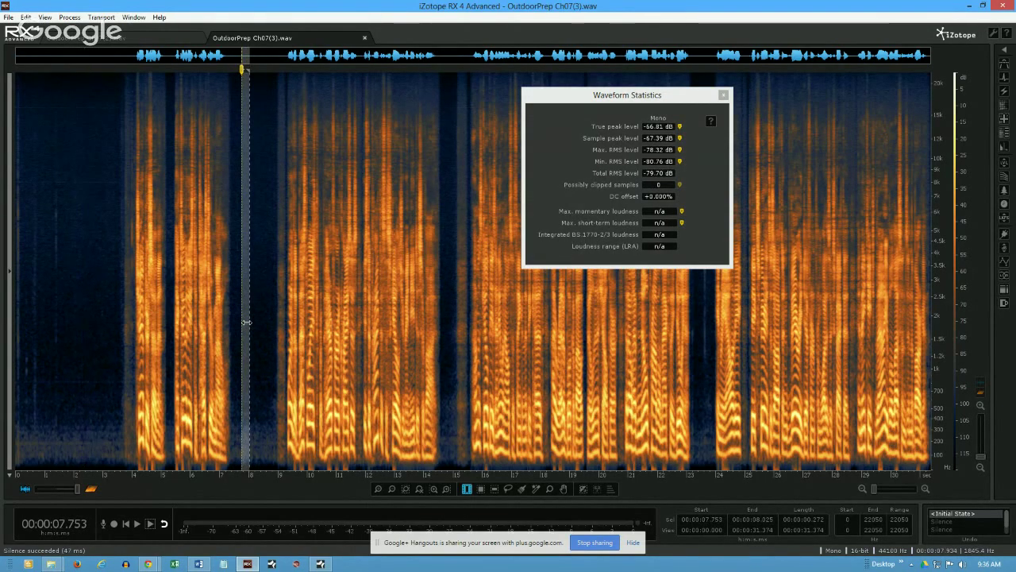
drag(443, 357, 451, 362)
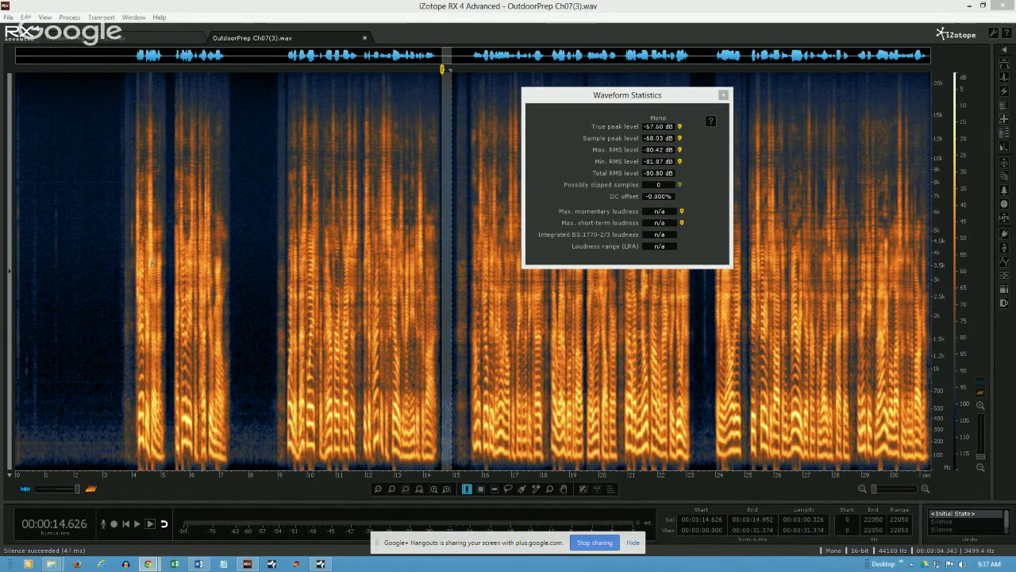
Contrast the speech at about 10.6–11.5 seconds with the pauses at about 7.7 and 14.6 seconds, and clear the selection
drag(241, 253, 260, 259)
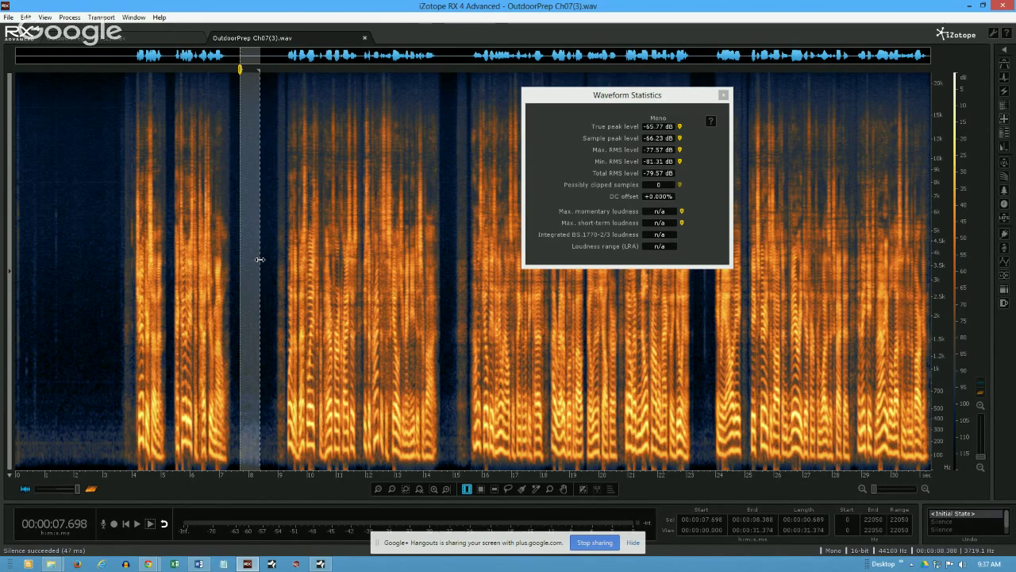
drag(325, 218, 351, 222)
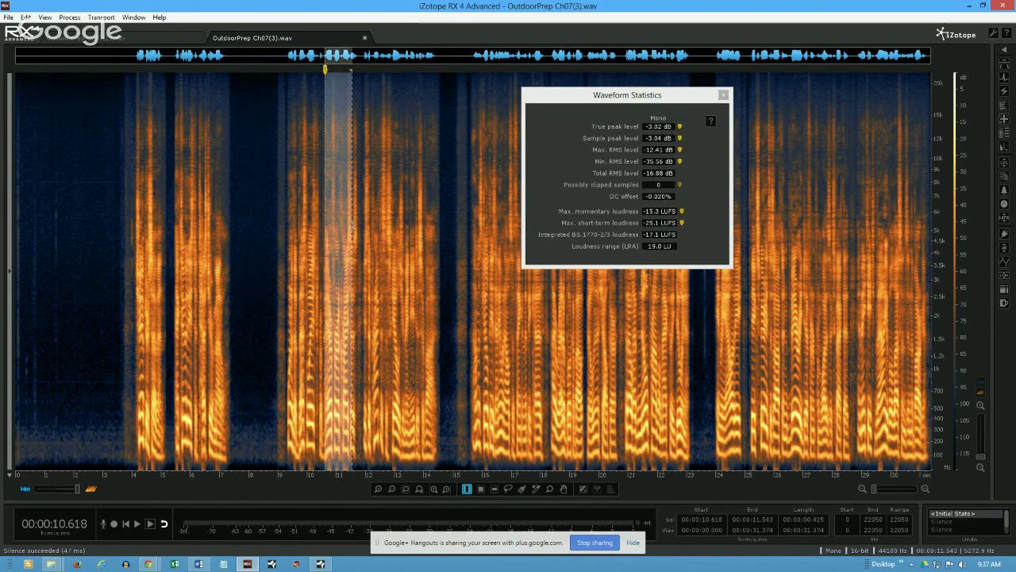
drag(238, 250, 271, 255)
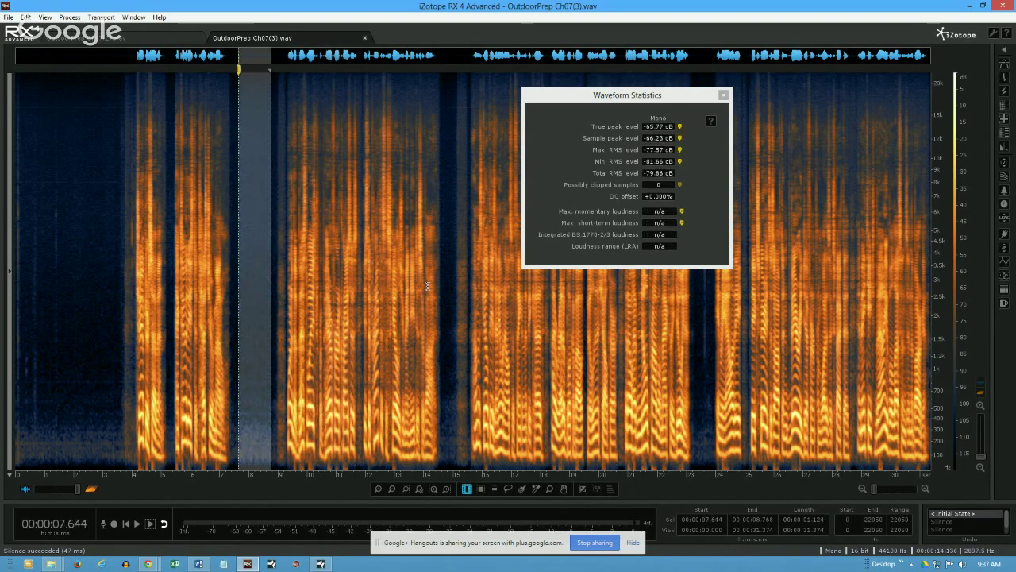
drag(441, 310, 451, 316)
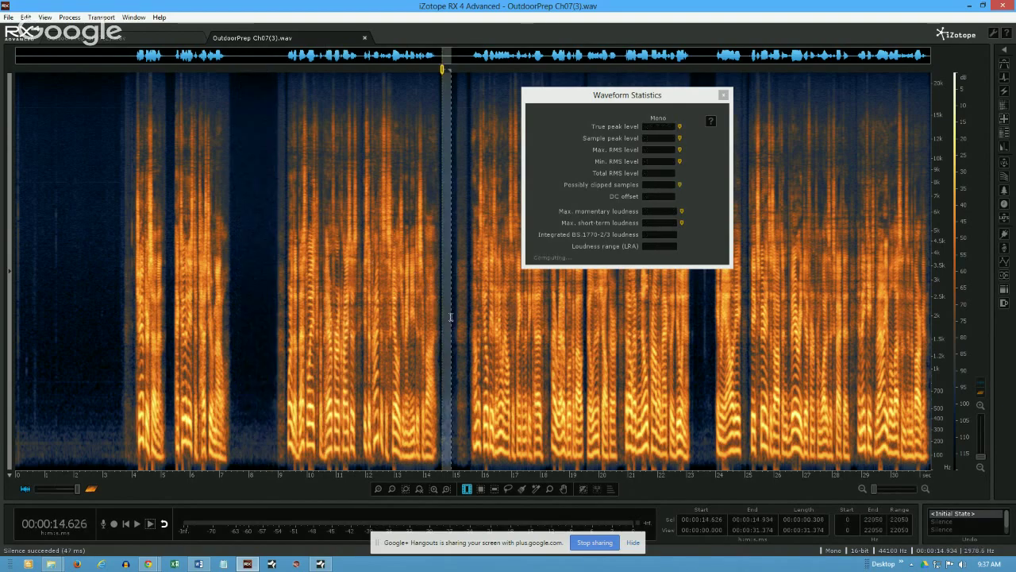
drag(239, 299, 258, 296)
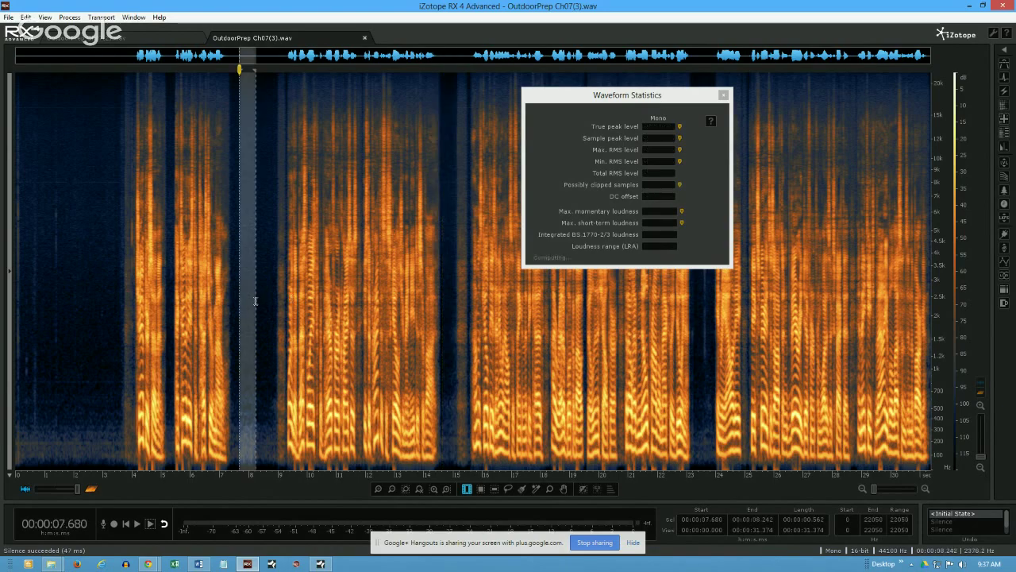
click(289, 262)
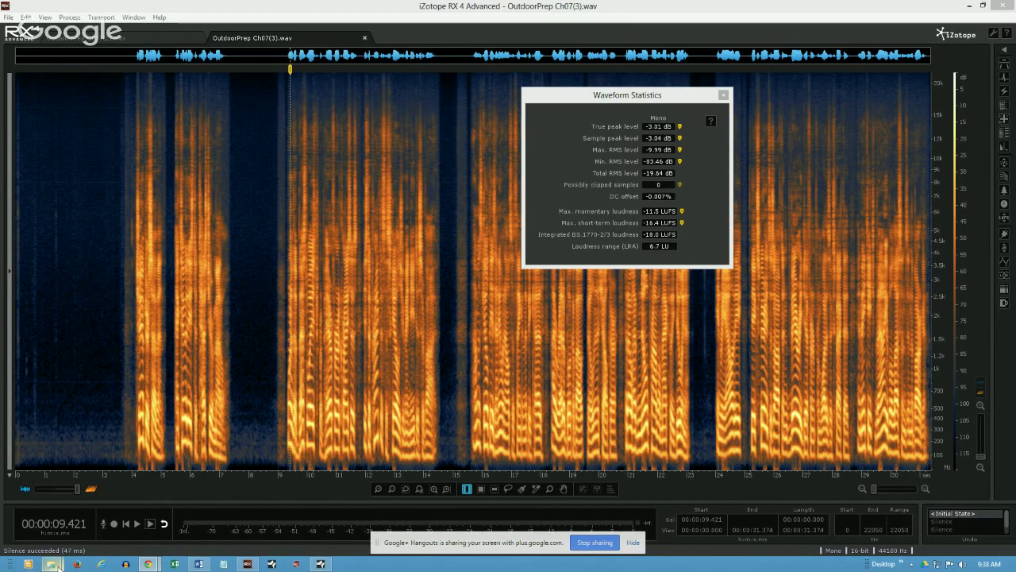
Open OutdoorPrep Ch07.wav from the zACX RMS demo\Mixdown folder in the audio editor
mouse_move(52, 566)
click(186, 504)
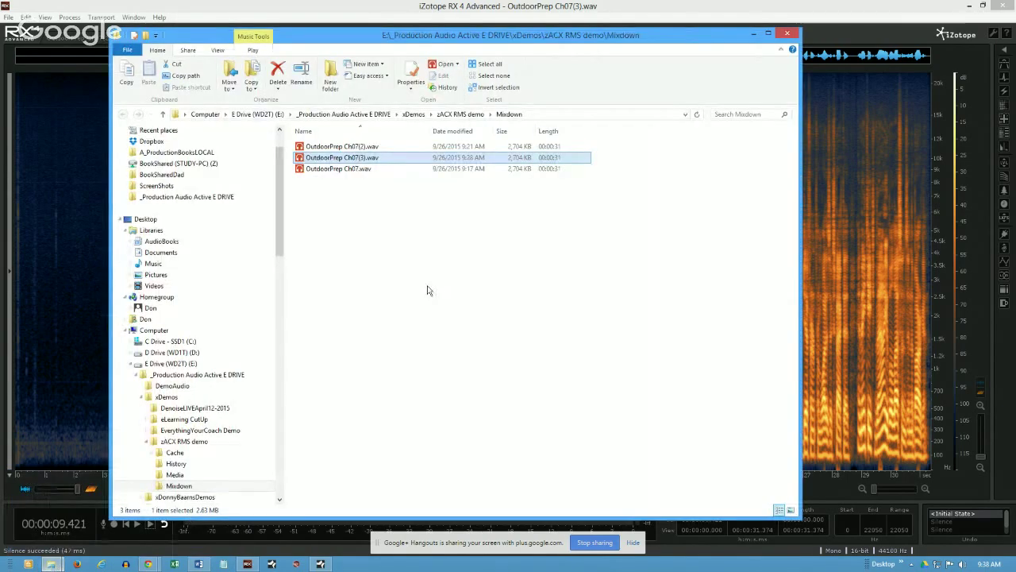
drag(391, 159, 864, 312)
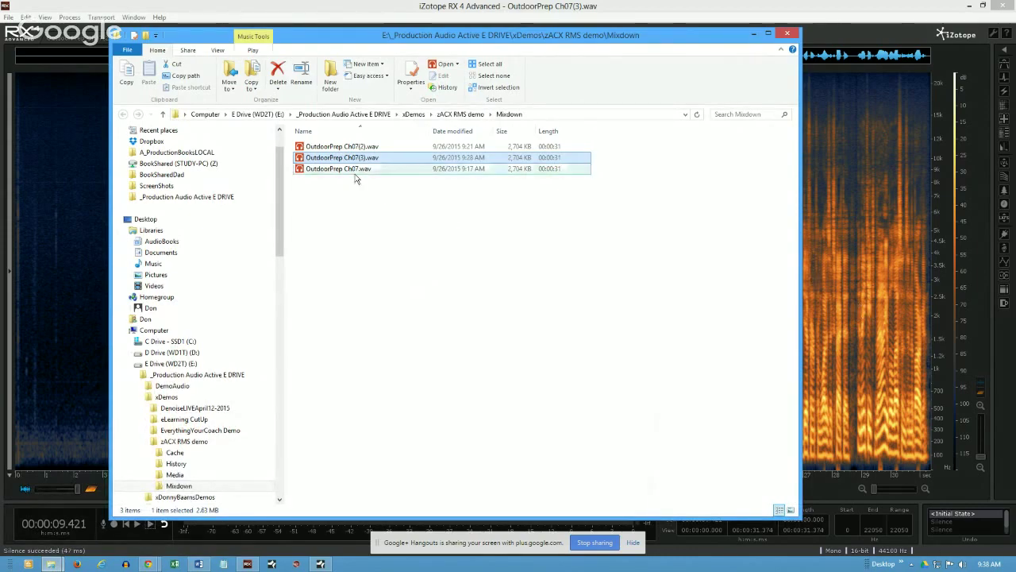
drag(356, 179, 304, 275)
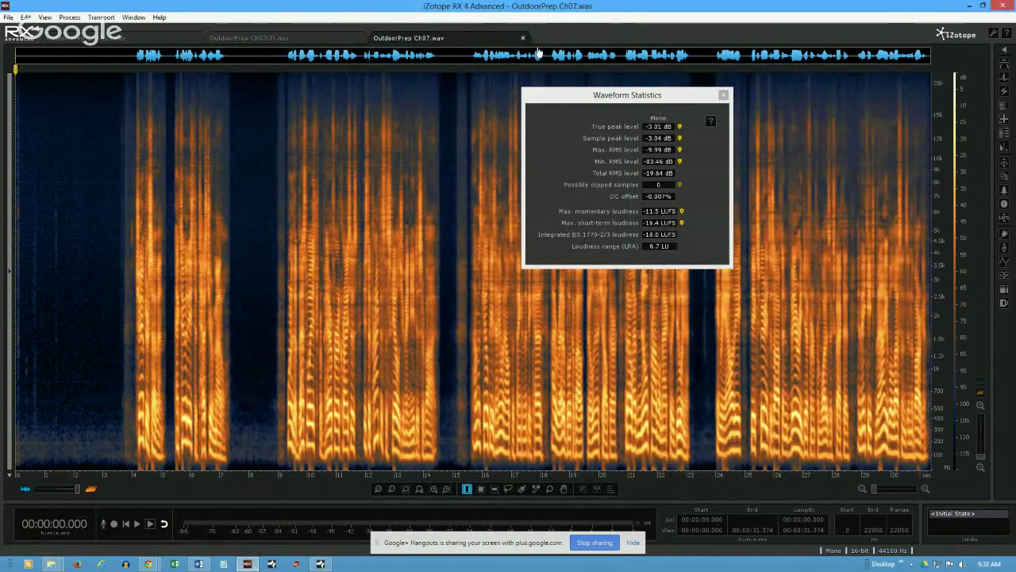
Add OutdoorPrep Ch07.wav from the Mixdown folder to the first batch processing job's input files, and close the batch window without processing
click(11, 19)
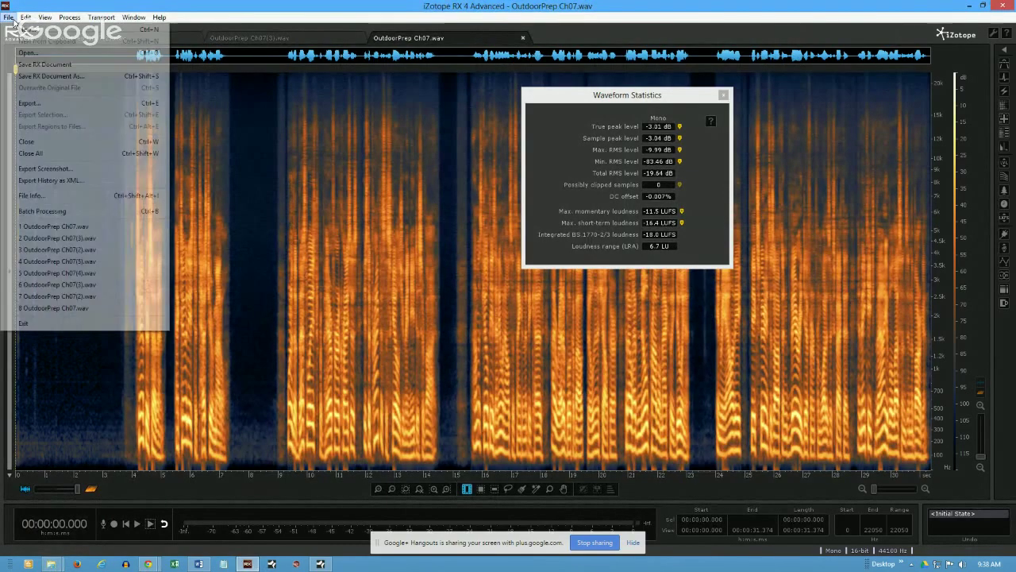
click(48, 211)
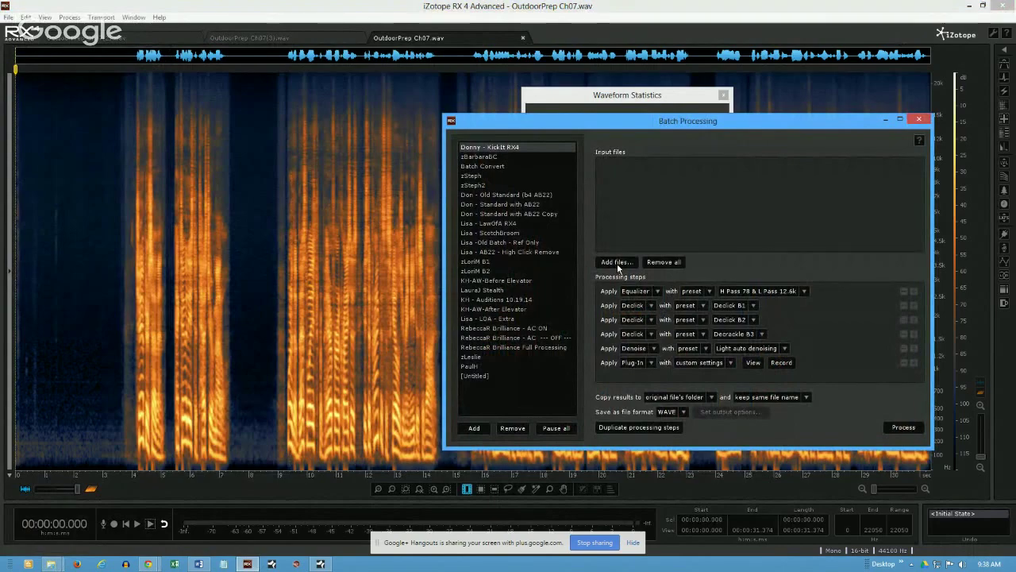
click(50, 566)
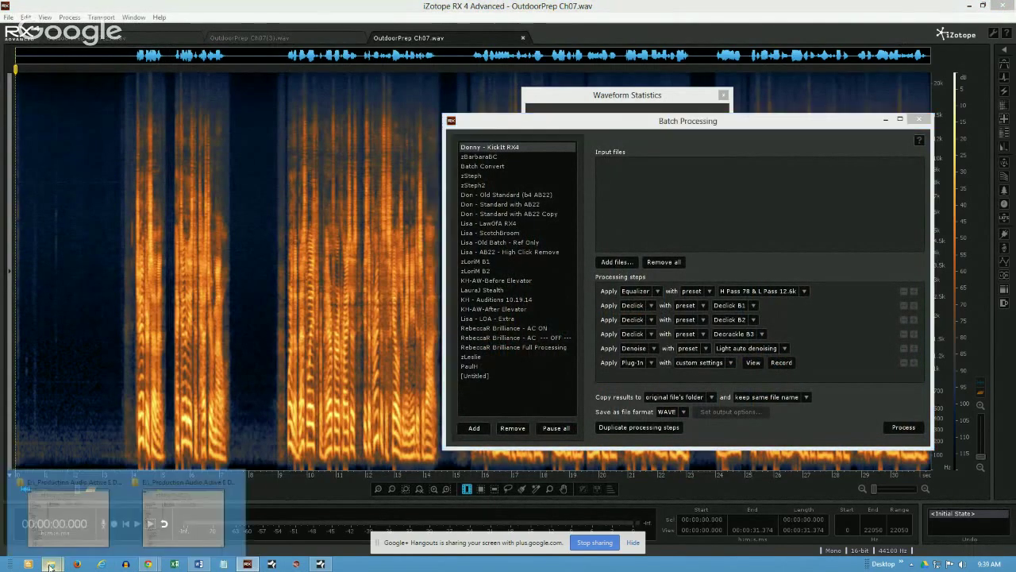
click(183, 516)
drag(354, 169, 812, 167)
click(787, 34)
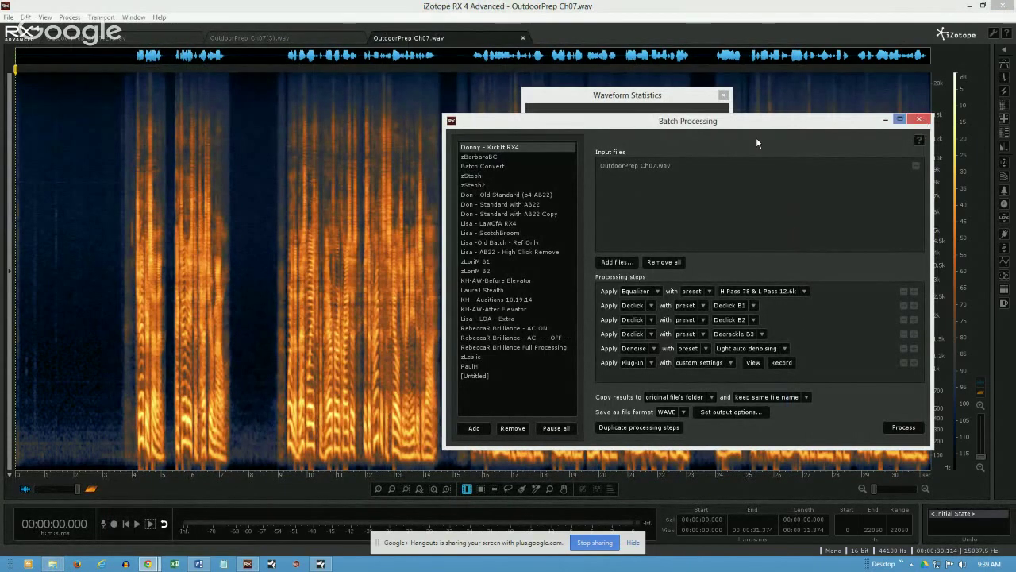
click(919, 120)
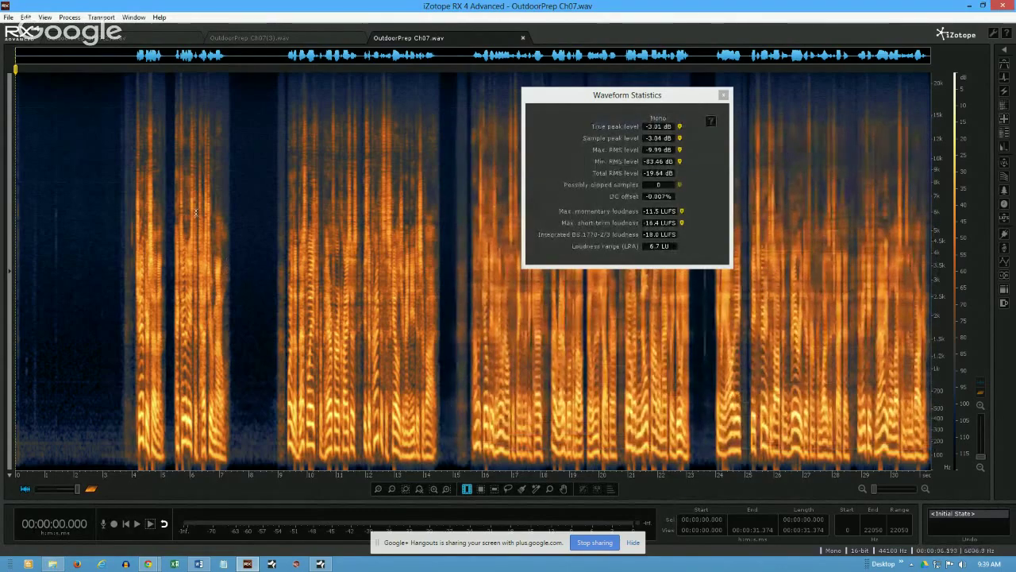
Compare the room tone of OutdoorPrep Ch07.wav at about 2.0–3.2 seconds with the pause at about 7.6–8.6 seconds
drag(233, 224, 267, 228)
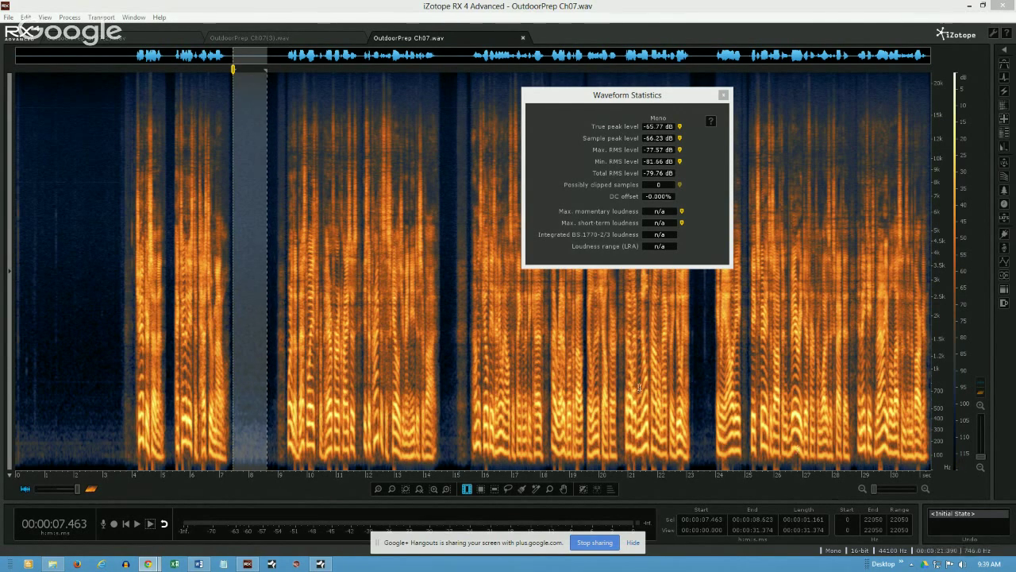
drag(73, 305, 107, 307)
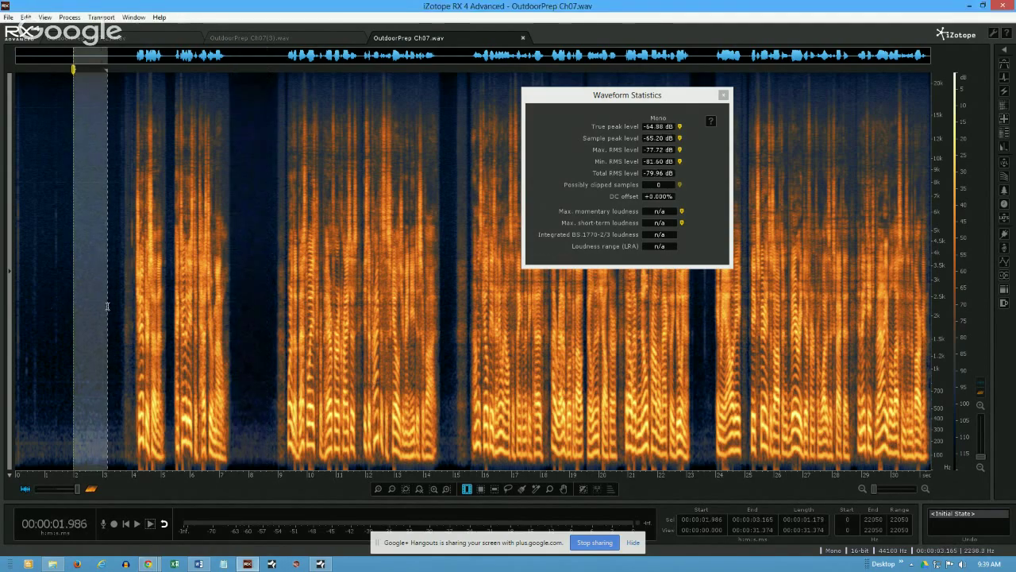
drag(238, 311, 260, 312)
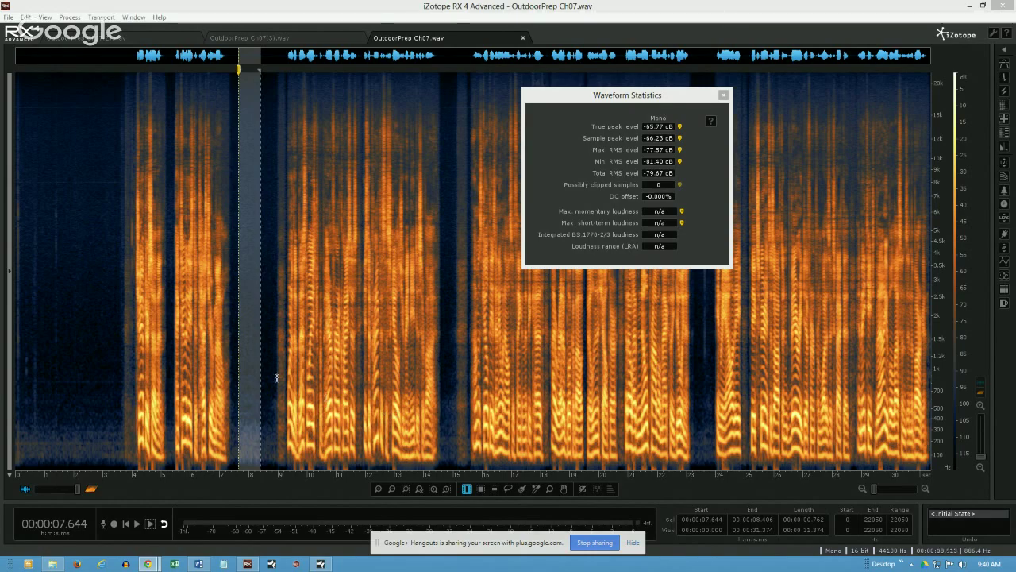
drag(262, 371, 267, 372)
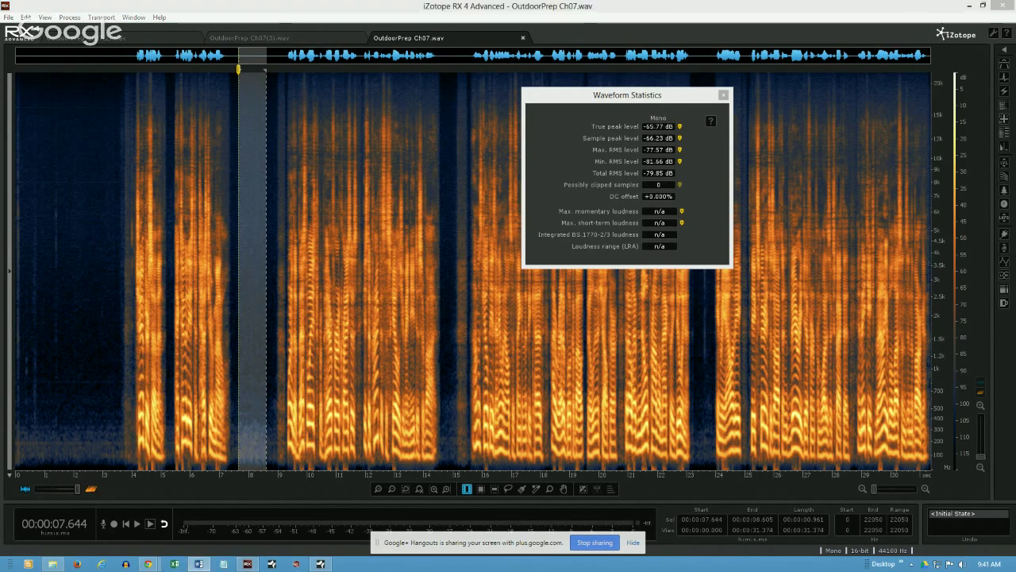
Switch to Studio One with the OutdoorPrep Ch07 RMS Demo song and show the whole length of the RAW track
mouse_move(202, 565)
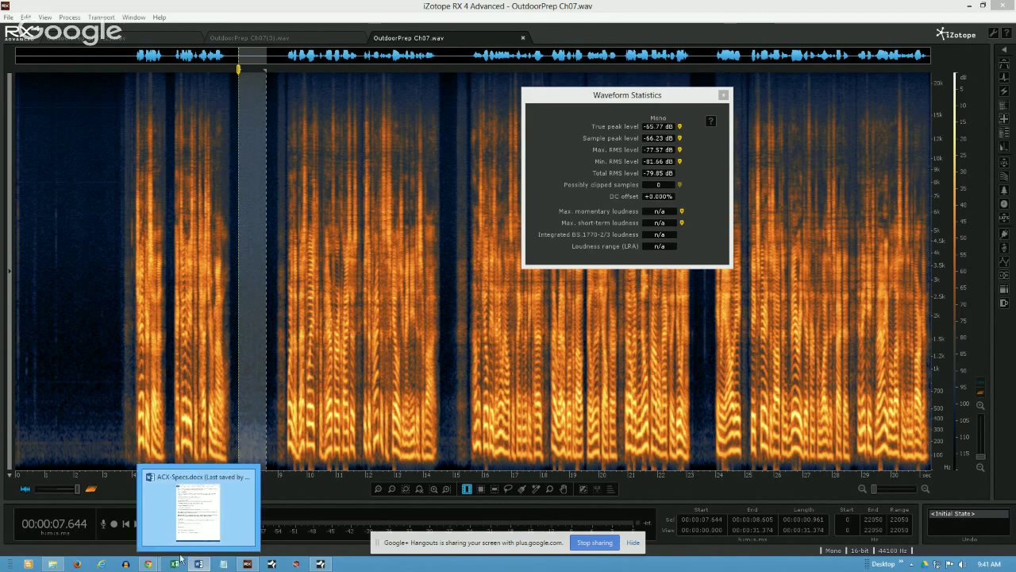
click(321, 564)
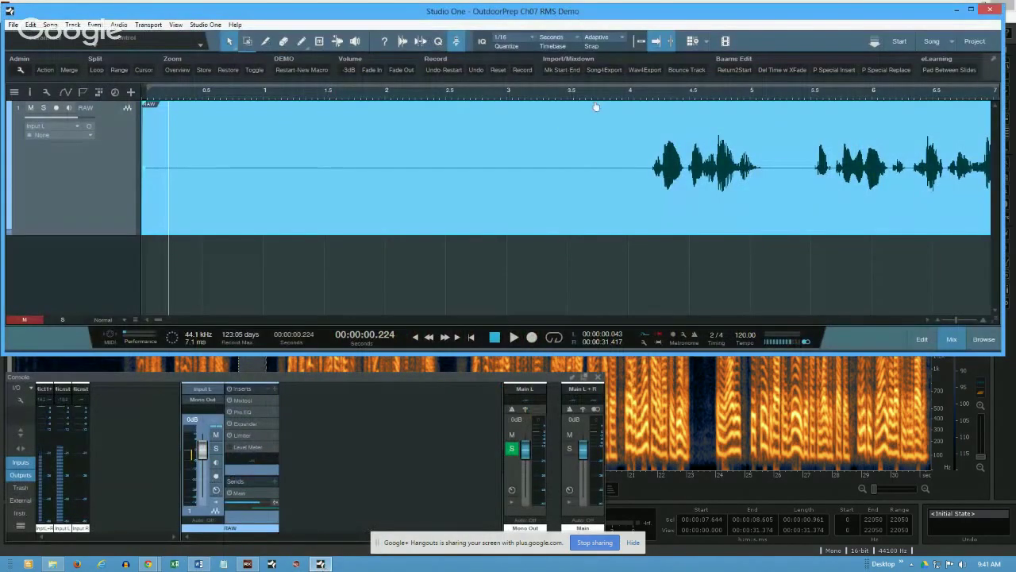
drag(561, 96, 545, 50)
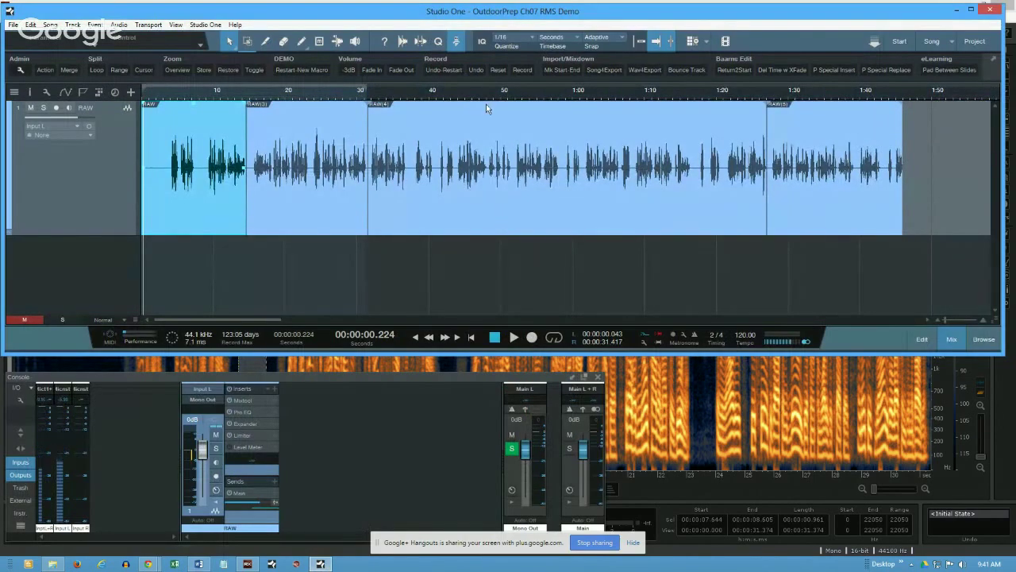
Try lowering the volume of the RAW(4) clip, and undo the change
drag(487, 108, 522, 116)
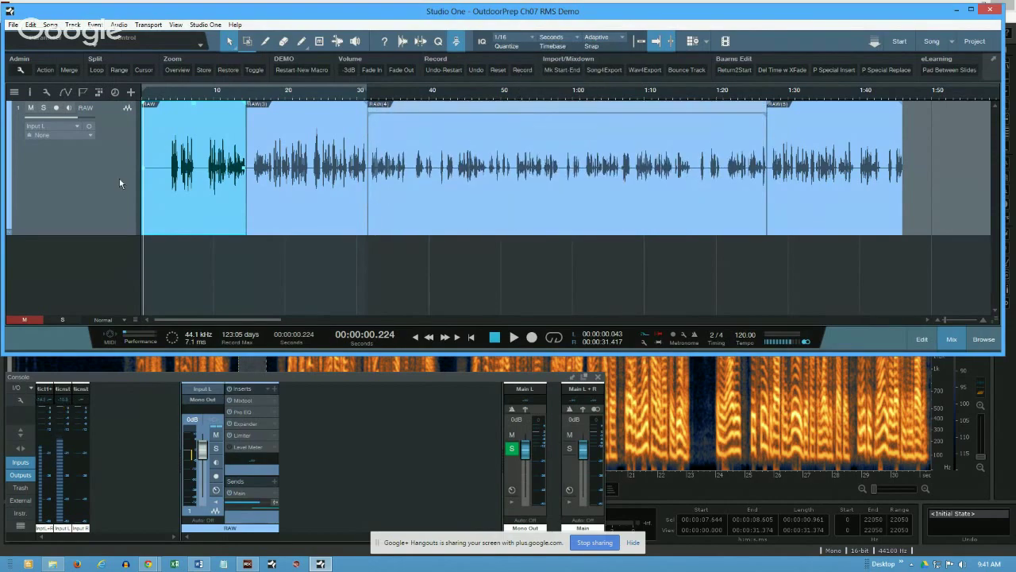
key(ctrl+z)
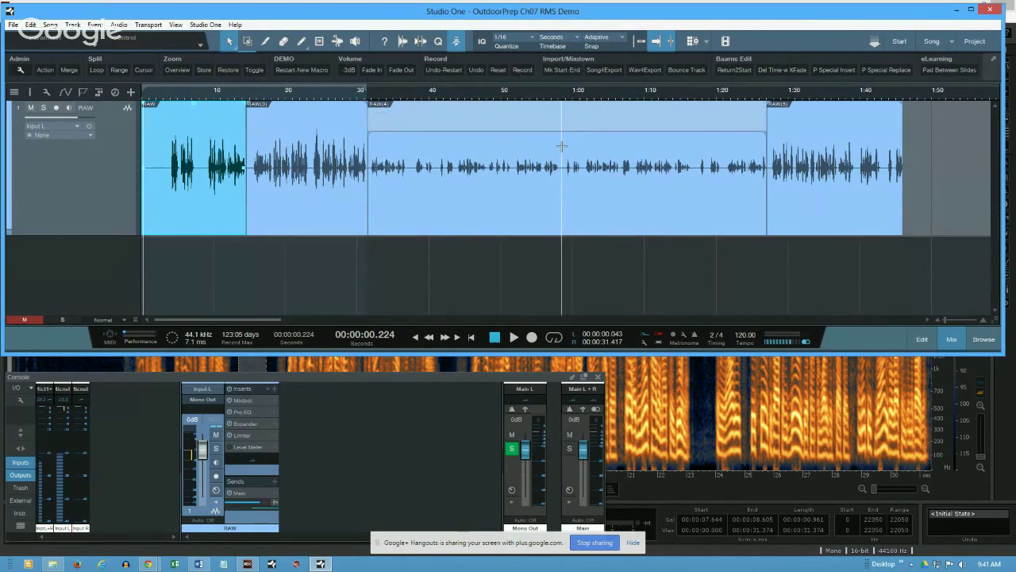
key(ctrl+z)
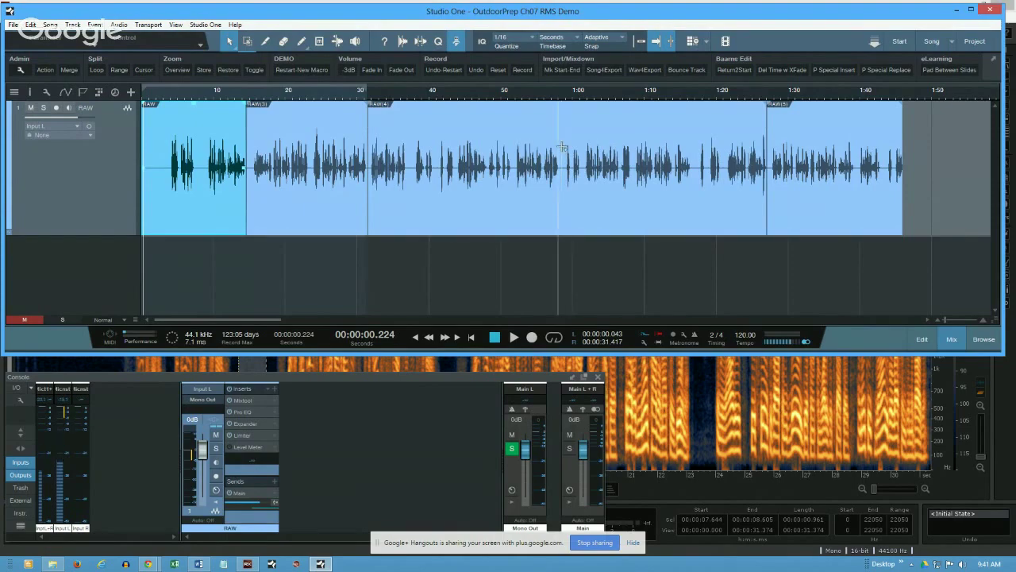
Raise the volume of all RAW clips together, and display the AfterRX-noFX track beneath the RAW track at a similar height
click(598, 113)
drag(574, 107, 556, 90)
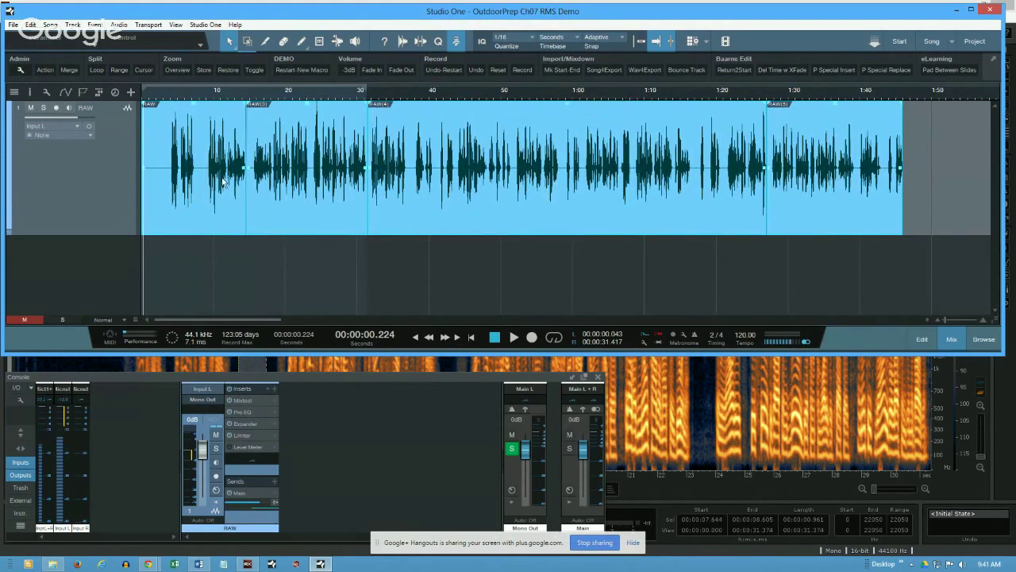
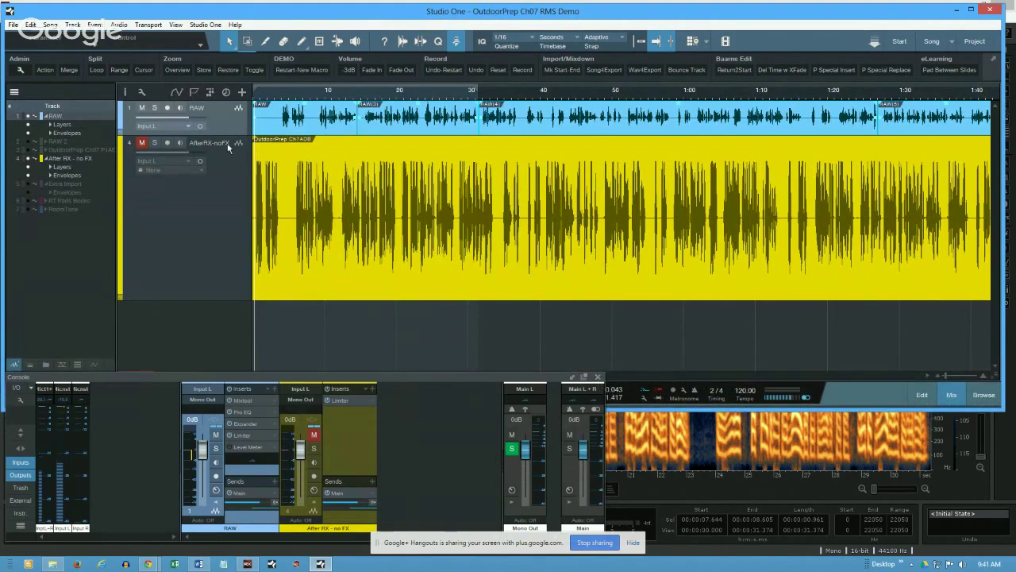
drag(234, 133, 237, 183)
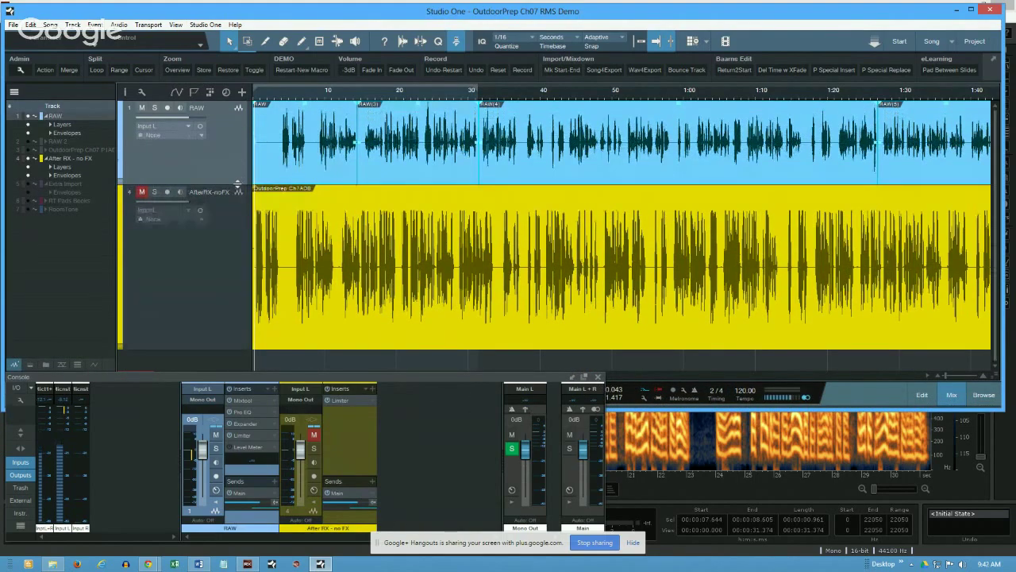
click(231, 340)
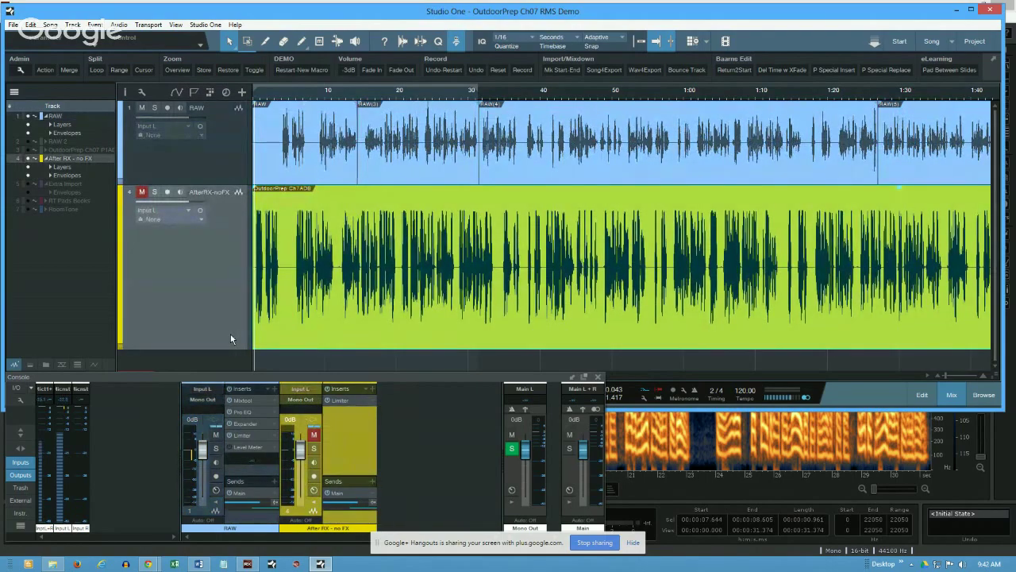
key(Up)
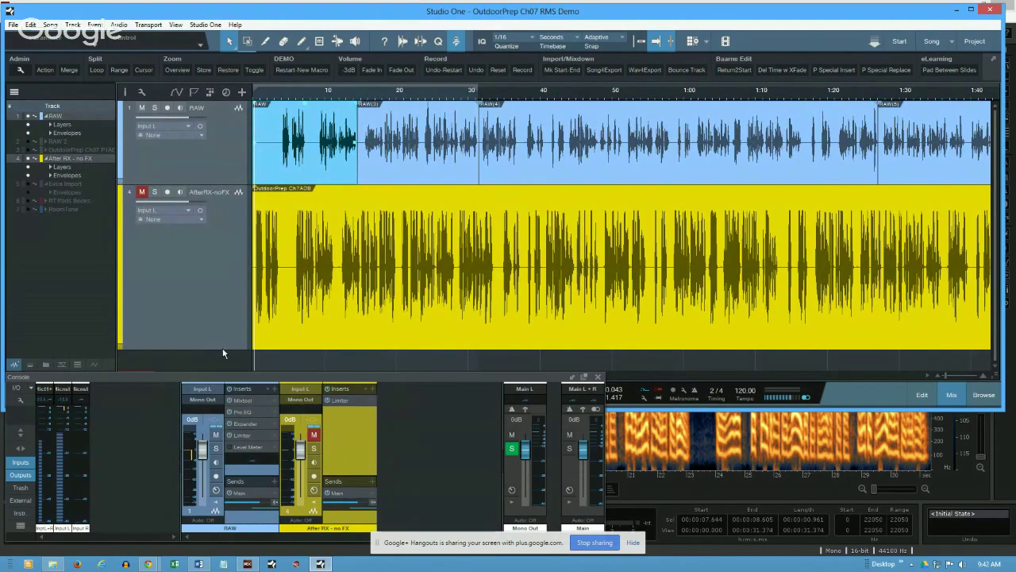
drag(227, 349, 233, 300)
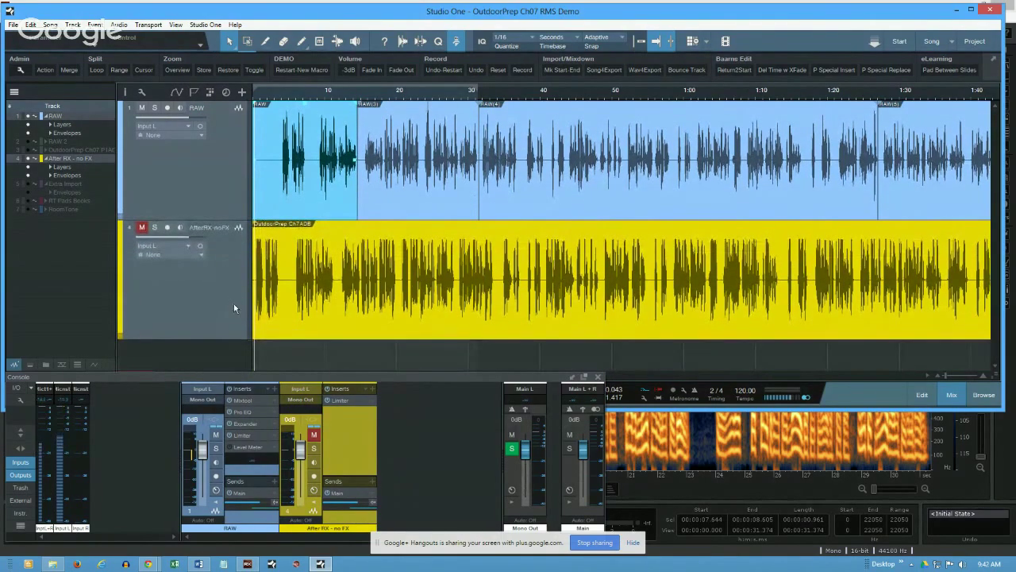
Select every clip on the RAW track and lower their volume together
click(665, 127)
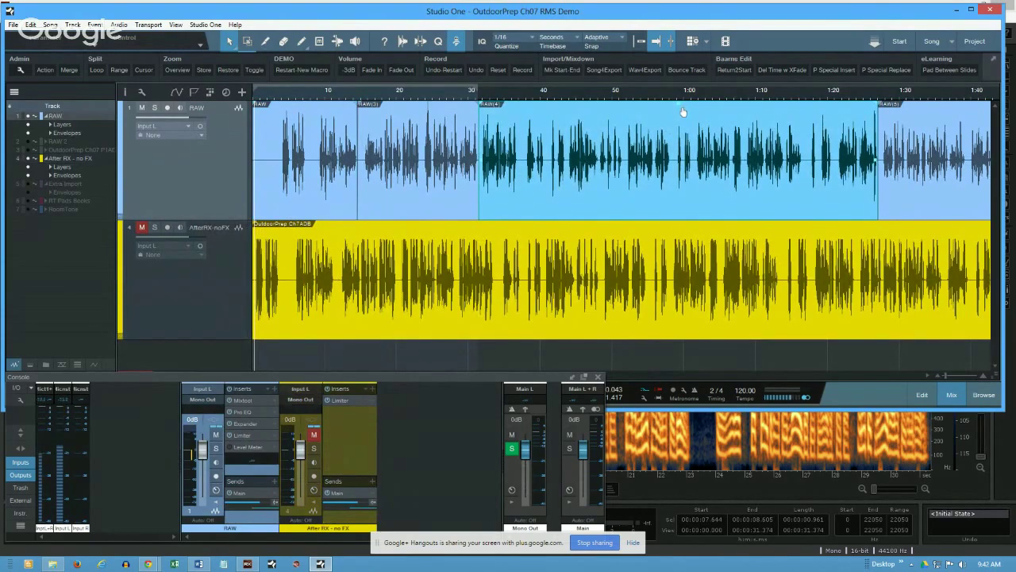
key(ctrl+a)
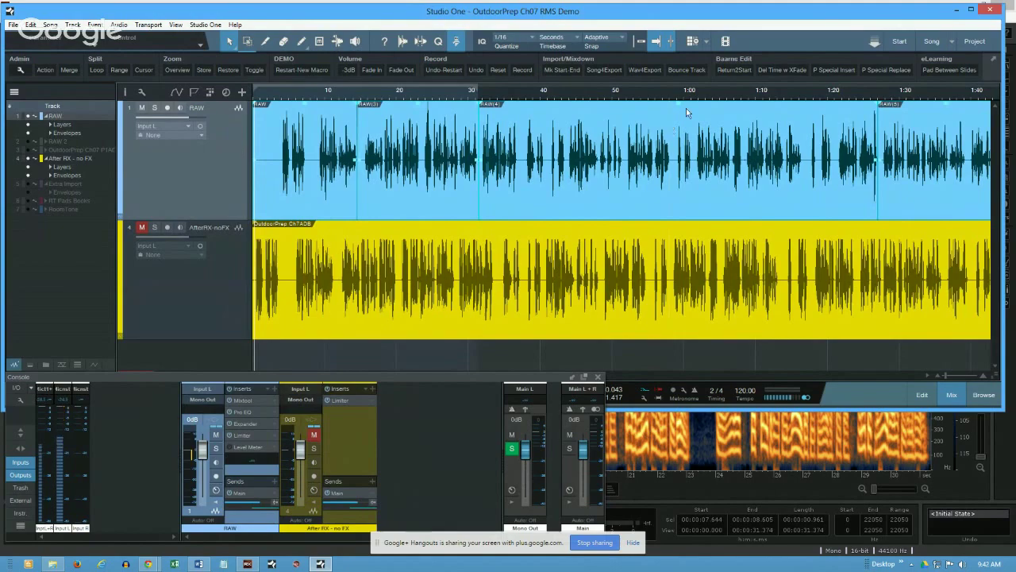
drag(680, 111, 680, 159)
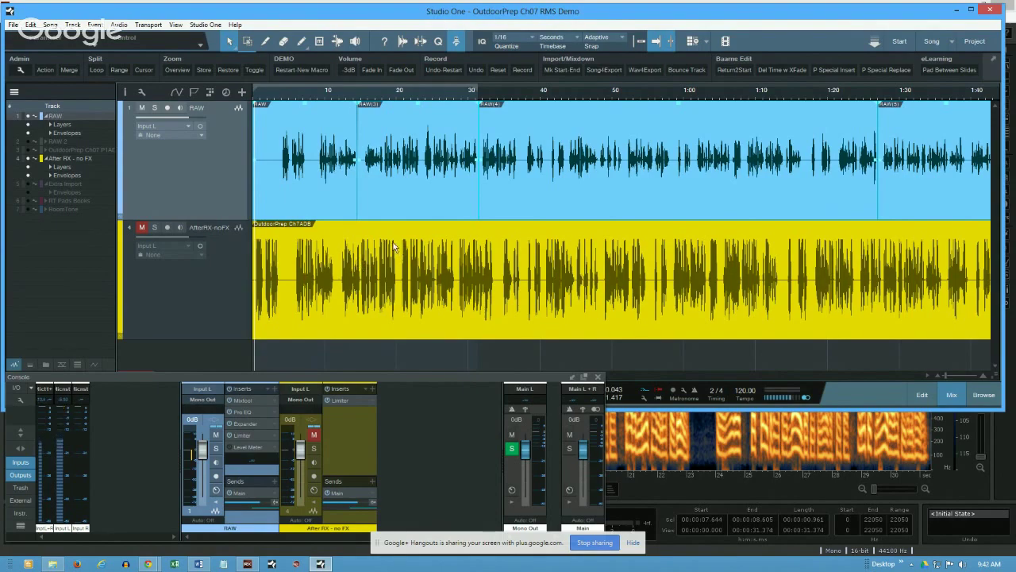
Mute the RAW track, unmute AfterRX-noFX, and export the loop range as a 16-bit, 44.1 kHz wave mixdown through the Mono Out output
scroll(332, 119, up, 6)
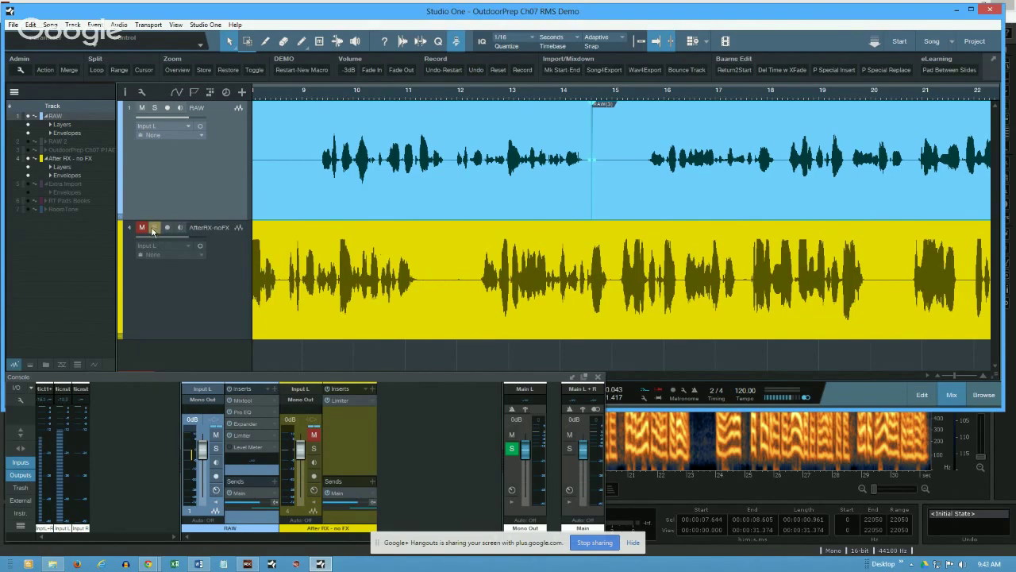
click(140, 110)
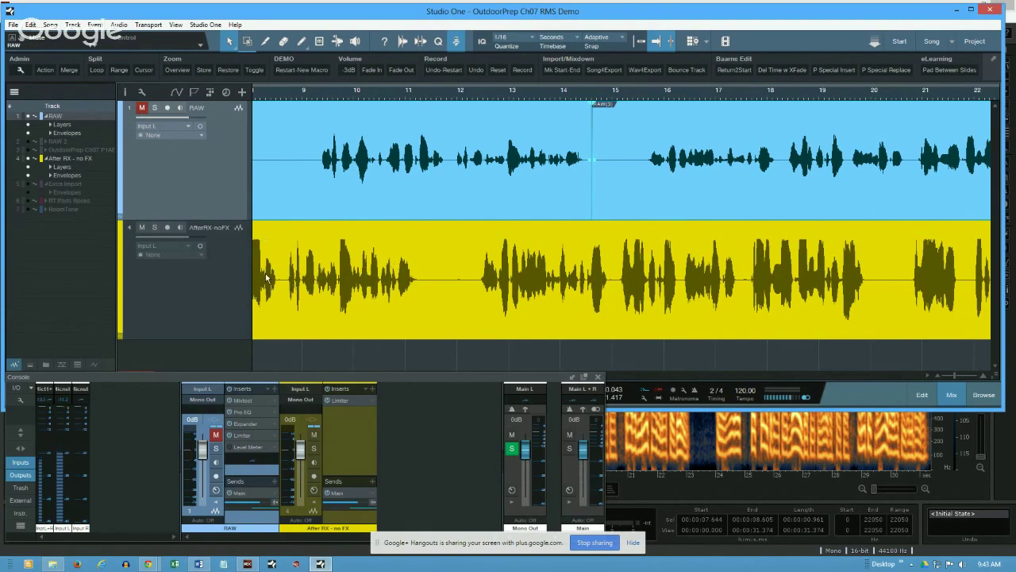
key(ctrl+e)
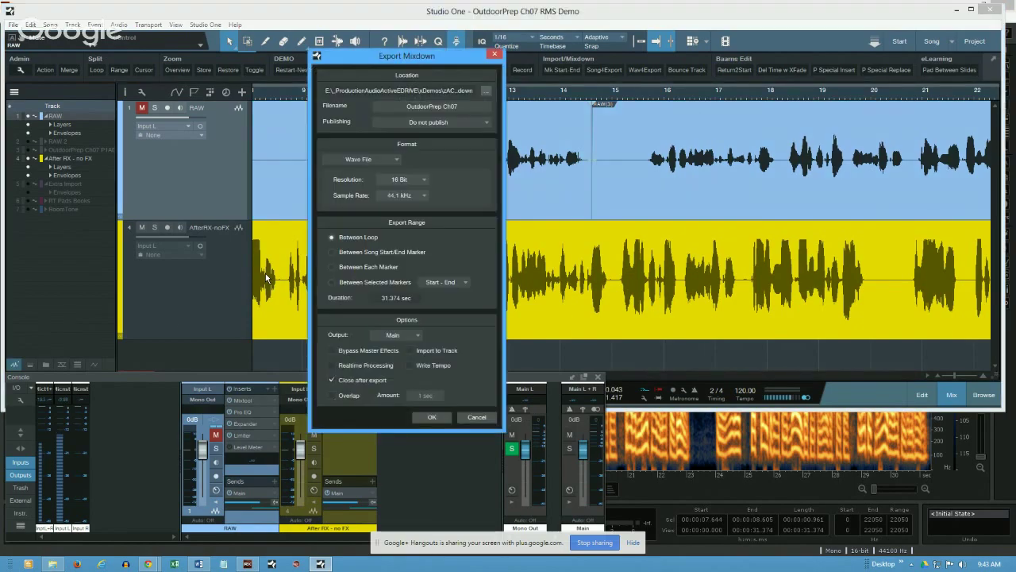
click(405, 334)
click(393, 354)
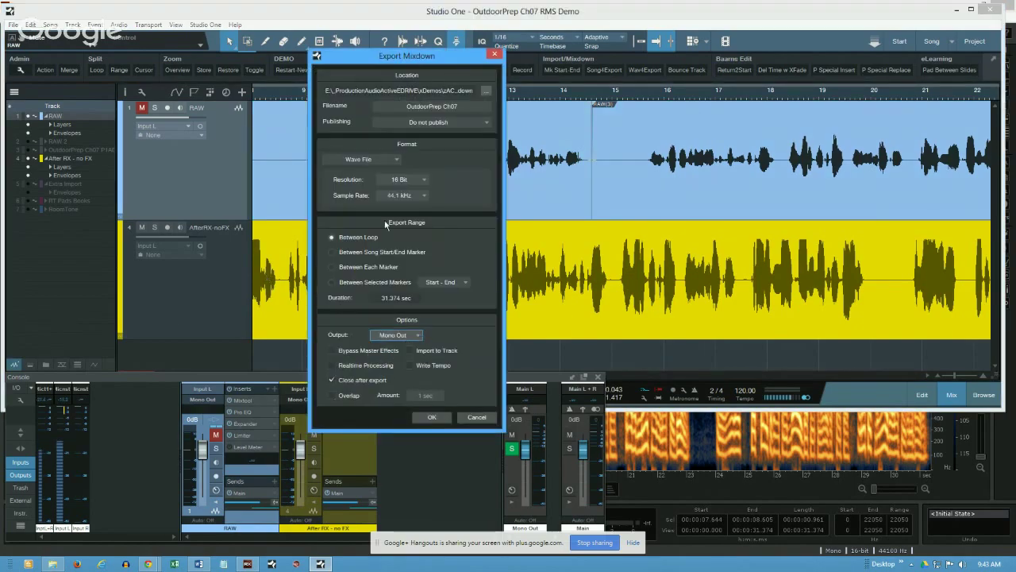
click(436, 417)
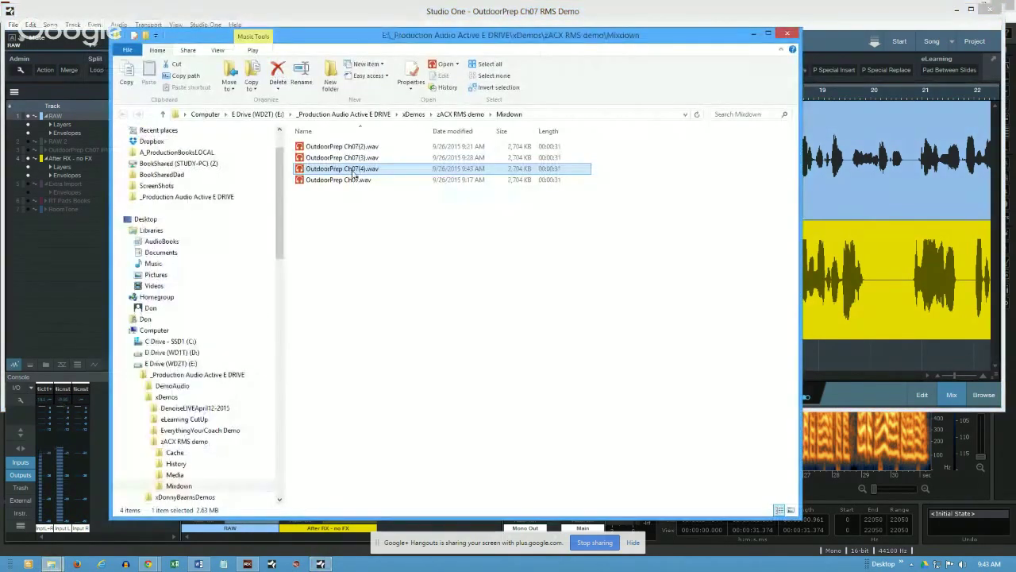
Open the exported OutdoorPrep Ch07(4).wav in iZotope RX 4 and examine its total RMS and true peak levels
key(alt+Tab)
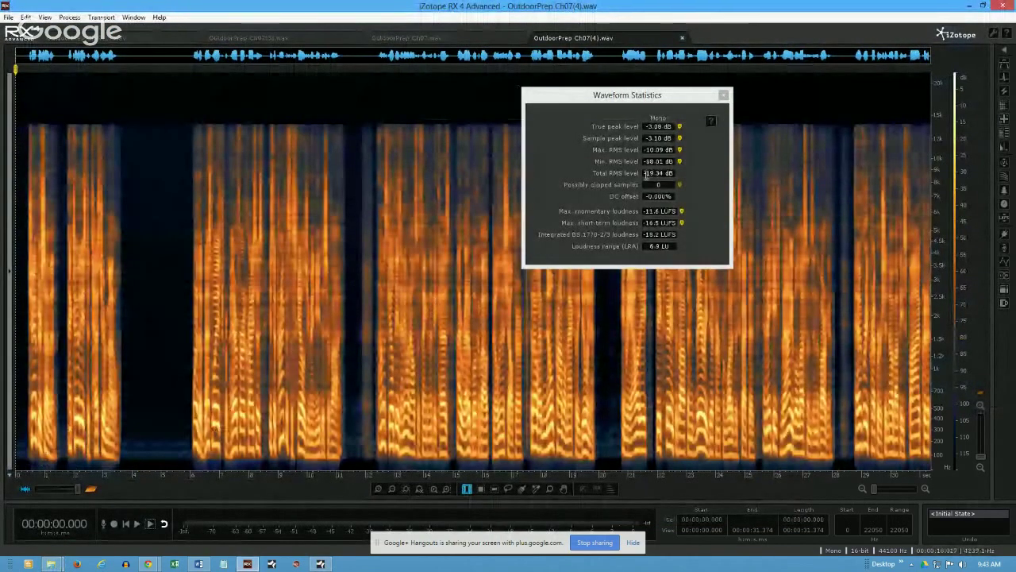
mouse_move(646, 174)
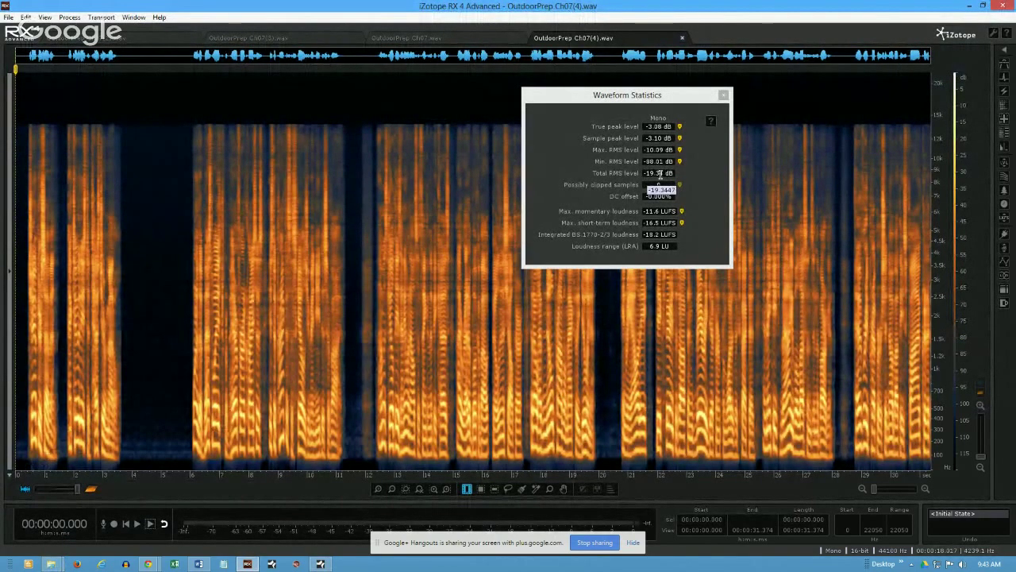
mouse_move(648, 128)
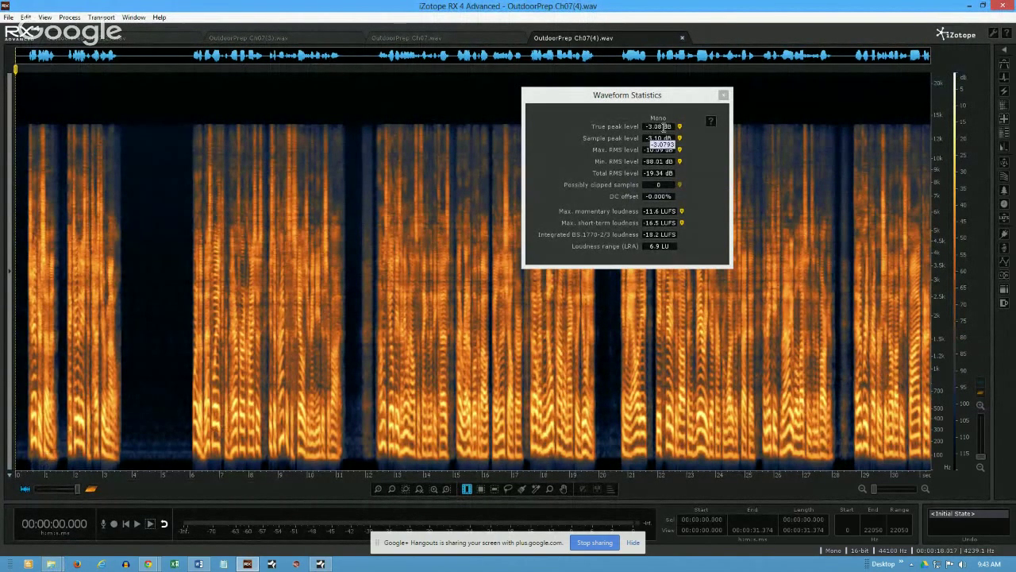
Measure the levels of the pauses at about 4.1–5.1, 11.4–11.7 and 28.1–28.6 seconds
click(148, 305)
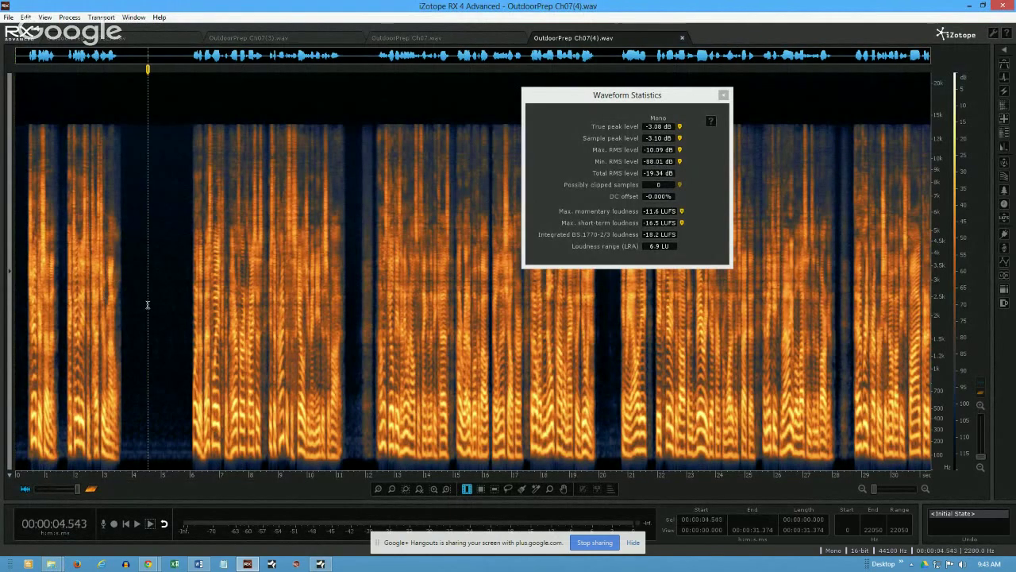
key(Home)
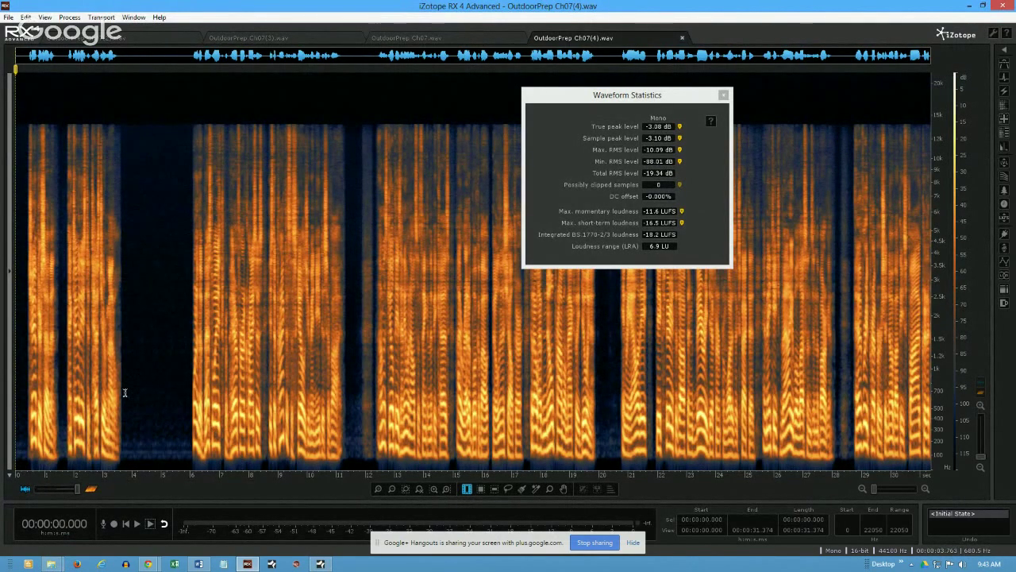
drag(135, 369, 165, 370)
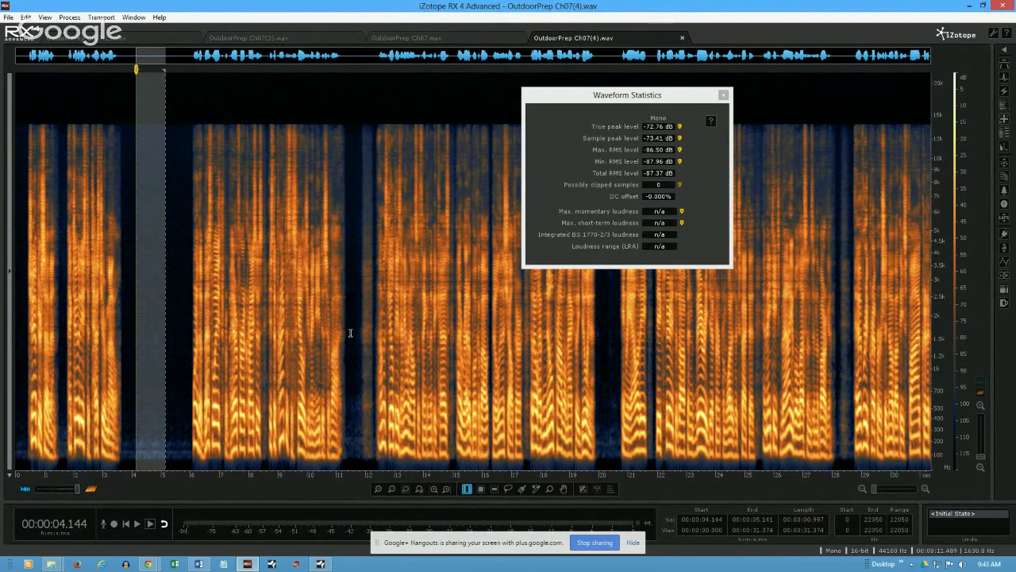
drag(349, 333, 357, 339)
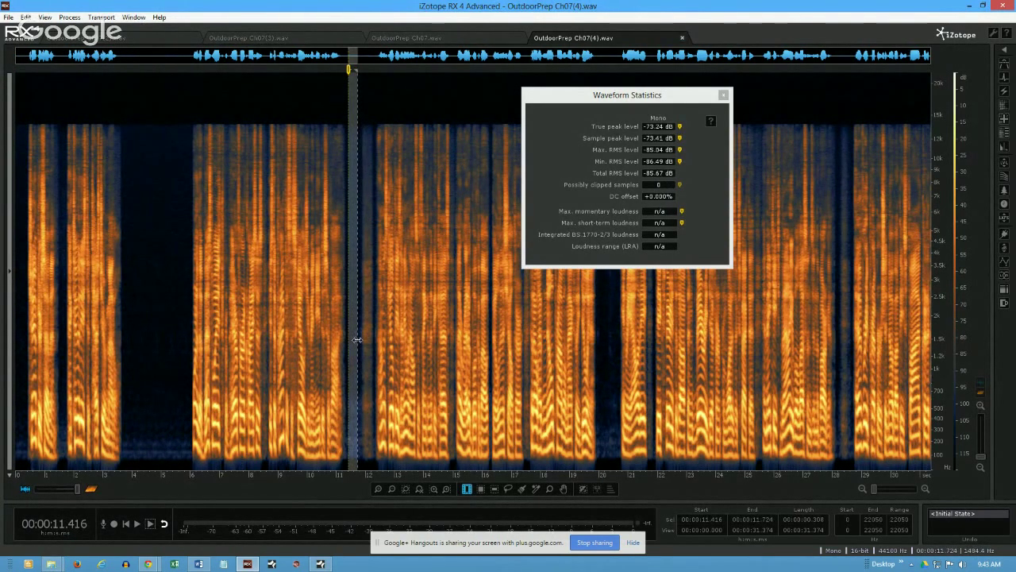
drag(351, 295, 838, 408)
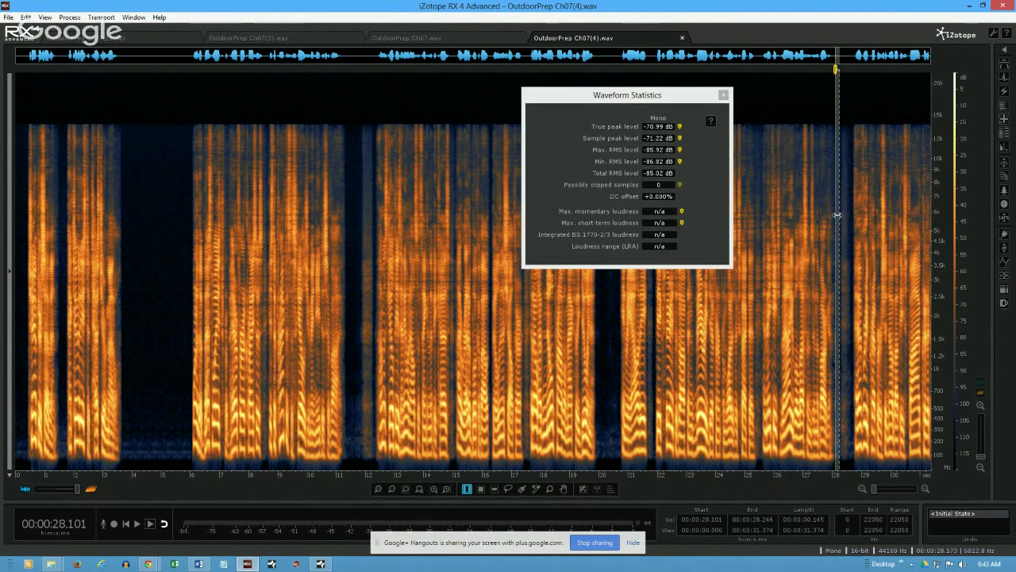
drag(840, 256, 851, 256)
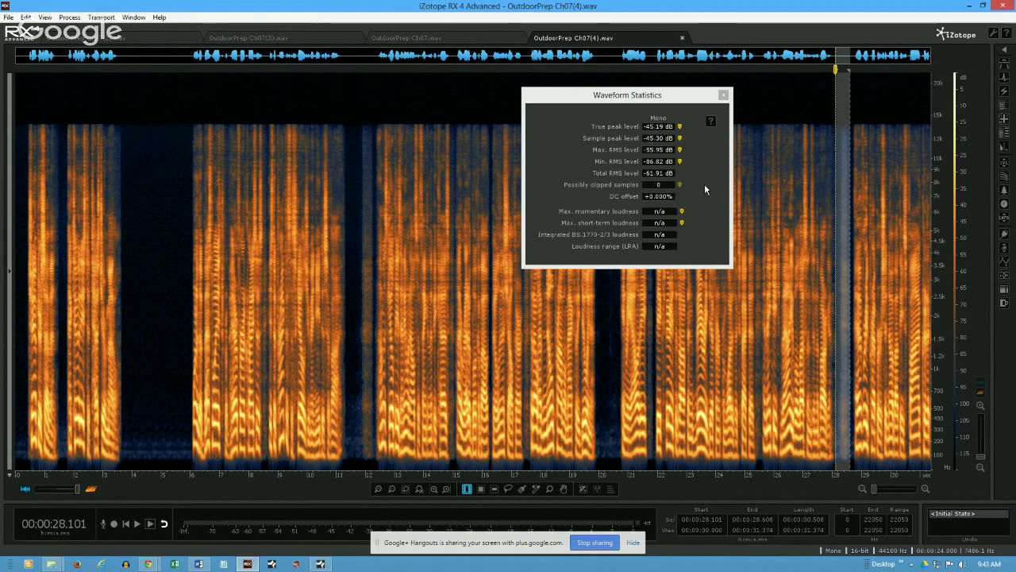
Shift the spectrogram's colour range to reveal quieter noise in the pause around 20.4 seconds, and measure the levels at about 20.3–20.5 seconds
drag(841, 258, 664, 258)
drag(626, 99, 316, 90)
click(613, 230)
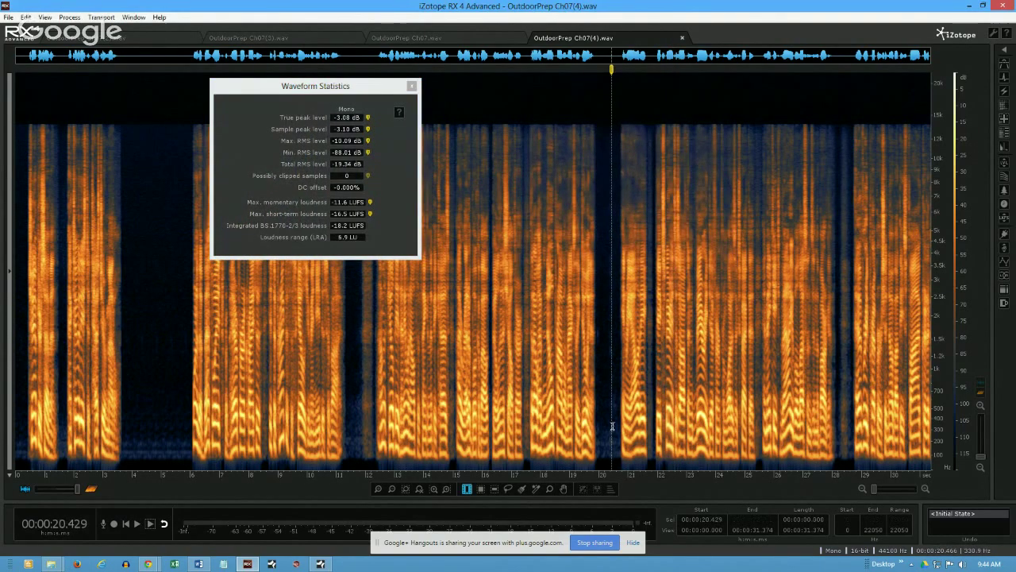
scroll(613, 426, up, 5)
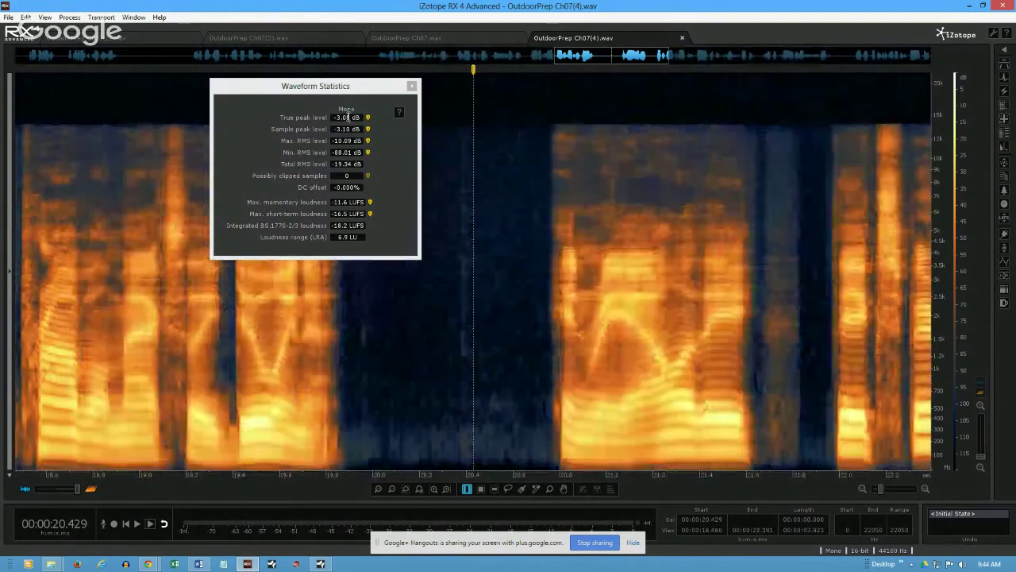
drag(342, 85, 205, 95)
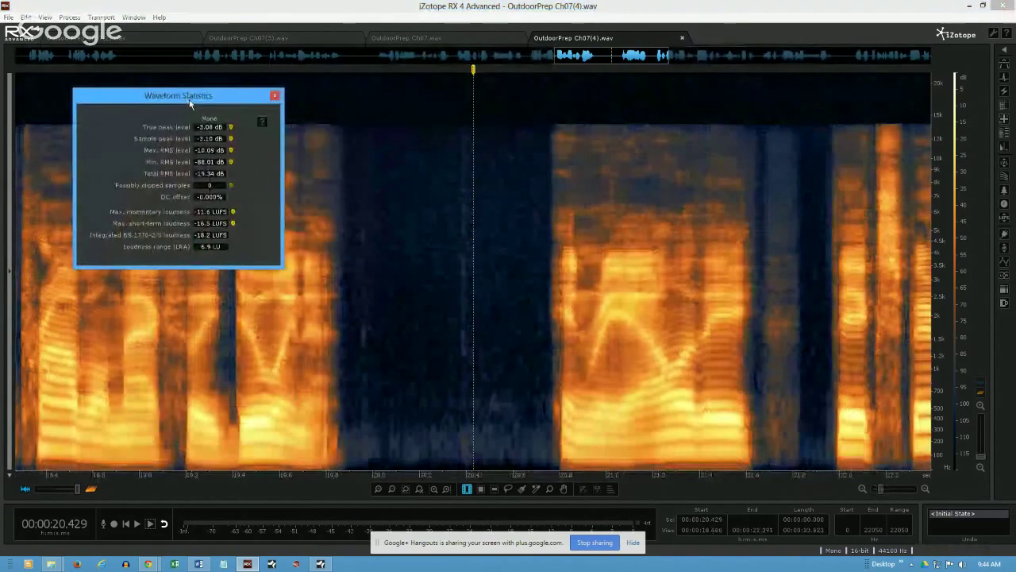
scroll(453, 190, up, 3)
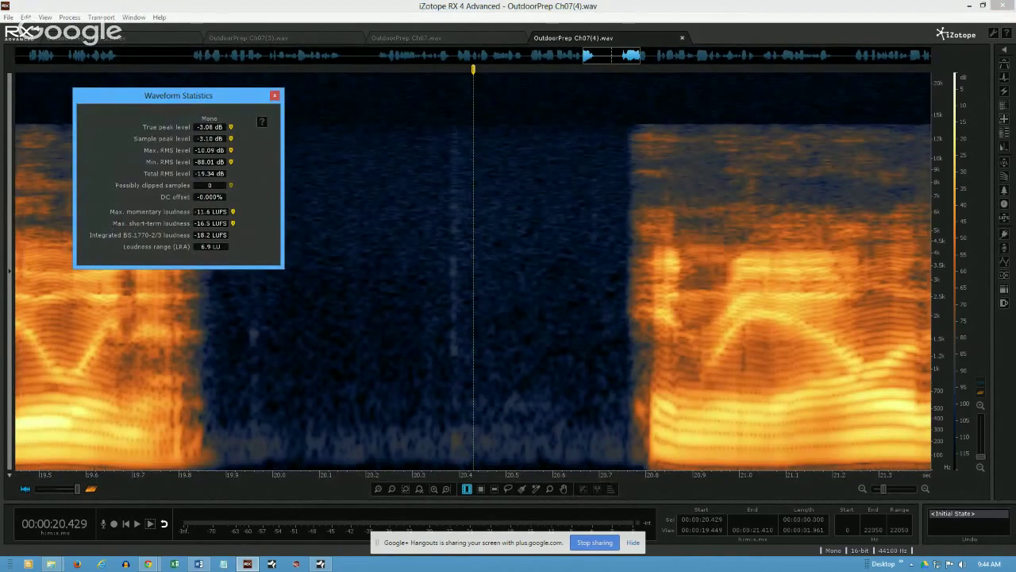
drag(960, 299, 959, 268)
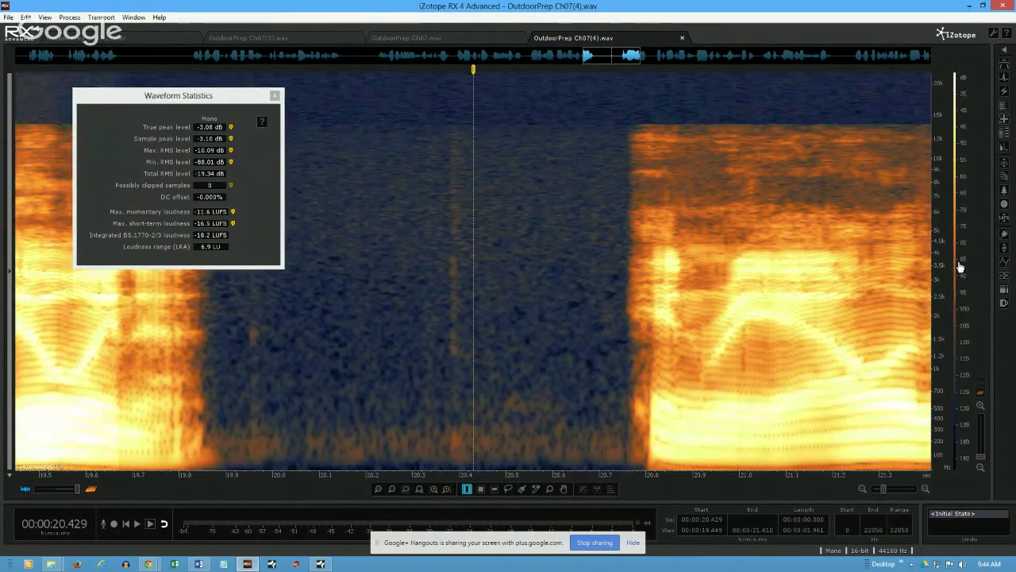
drag(421, 248, 490, 249)
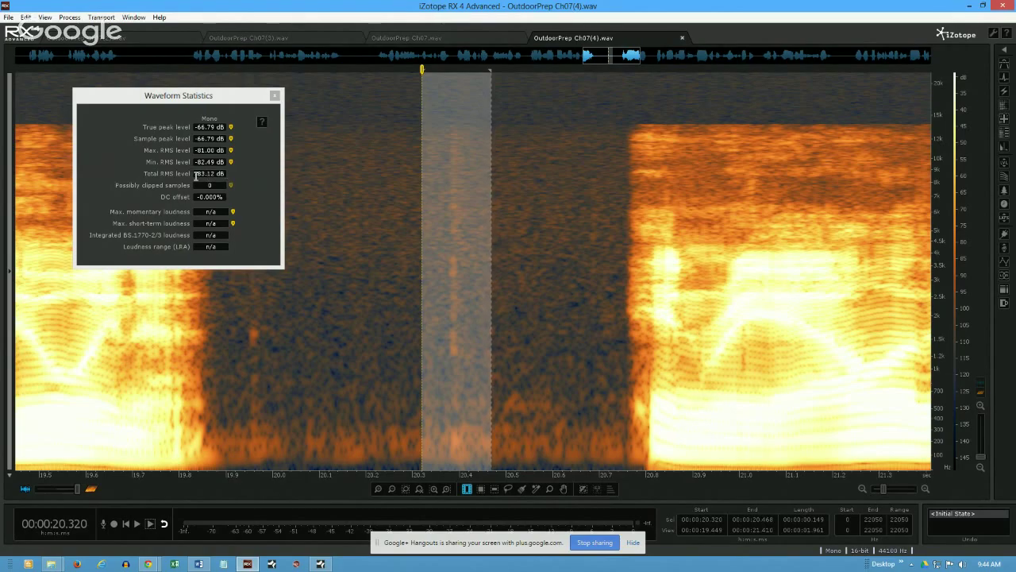
Measure the levels of the pause at about 20.27–20.50 seconds and clear the selection
click(314, 308)
drag(295, 317, 403, 334)
drag(357, 250, 456, 239)
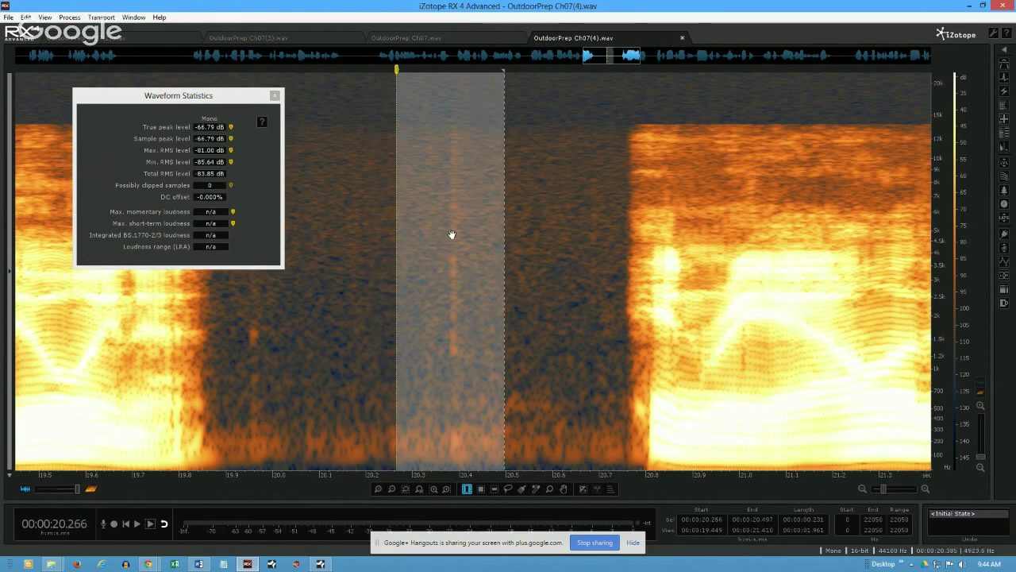
click(525, 216)
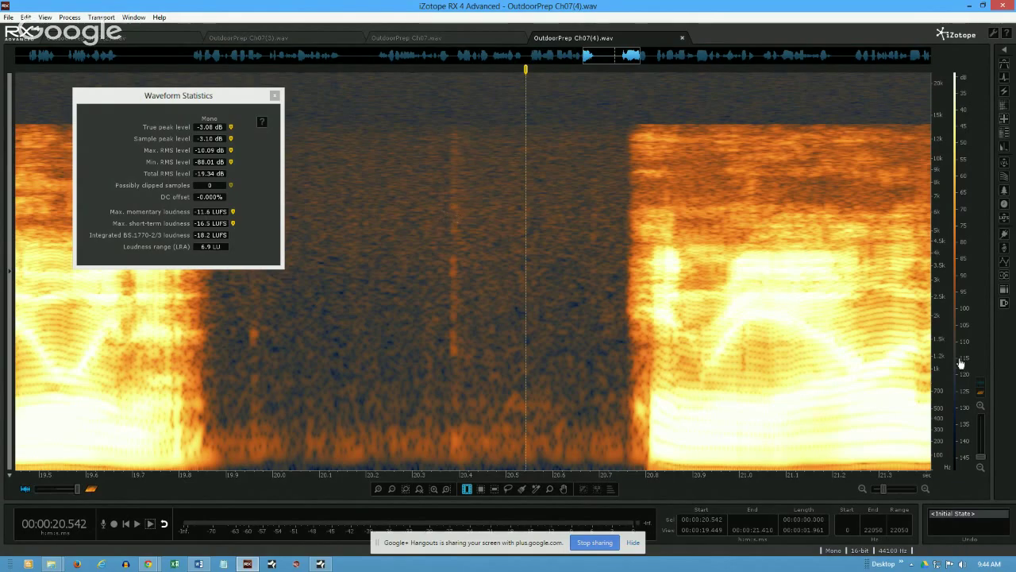
Shift the spectrogram's colour range back towards louder levels, and measure the levels at about 20.36–20.45 and 20.17–20.28 seconds
scroll(966, 350, up, 3)
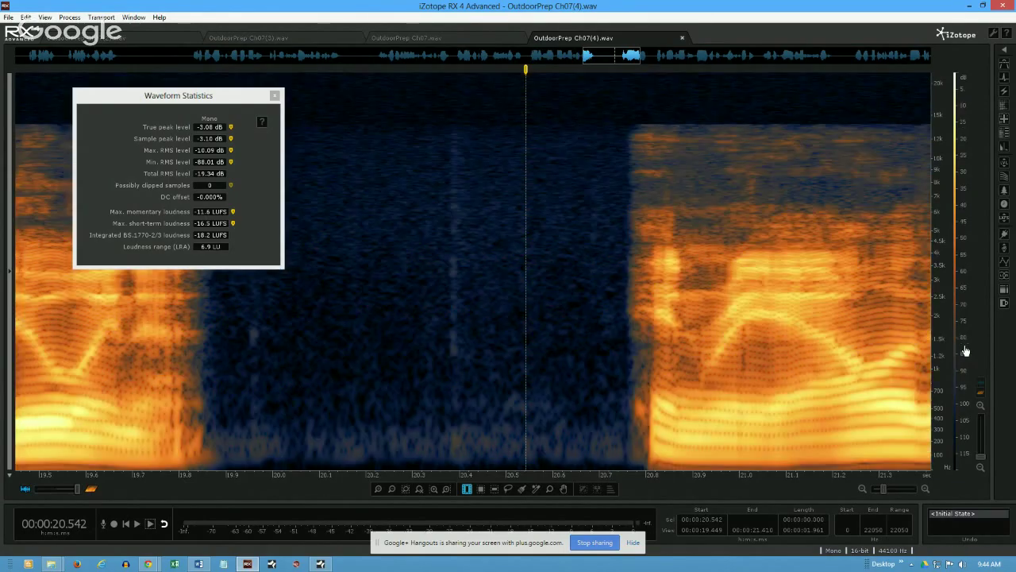
drag(439, 173, 481, 205)
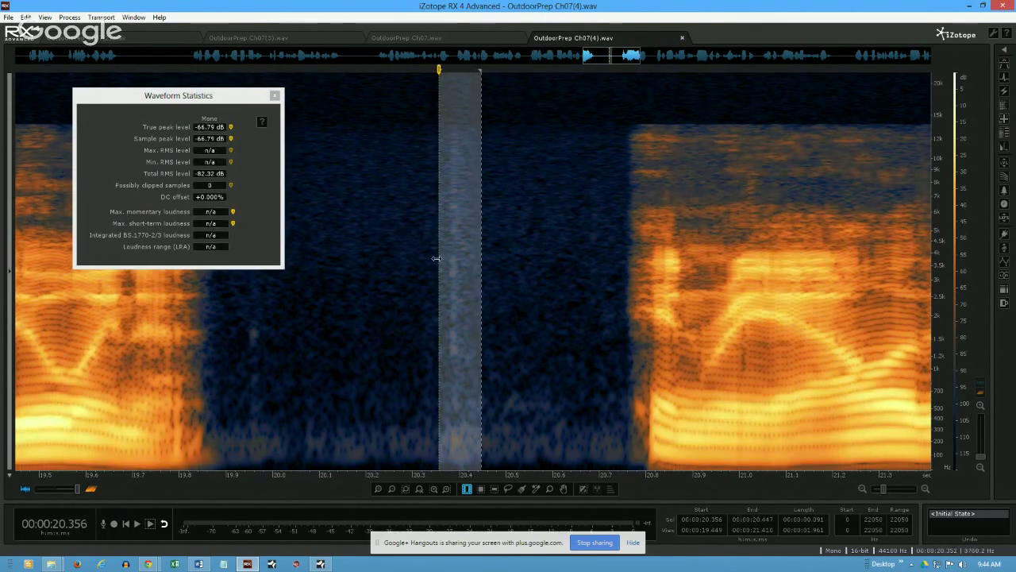
drag(440, 260, 370, 283)
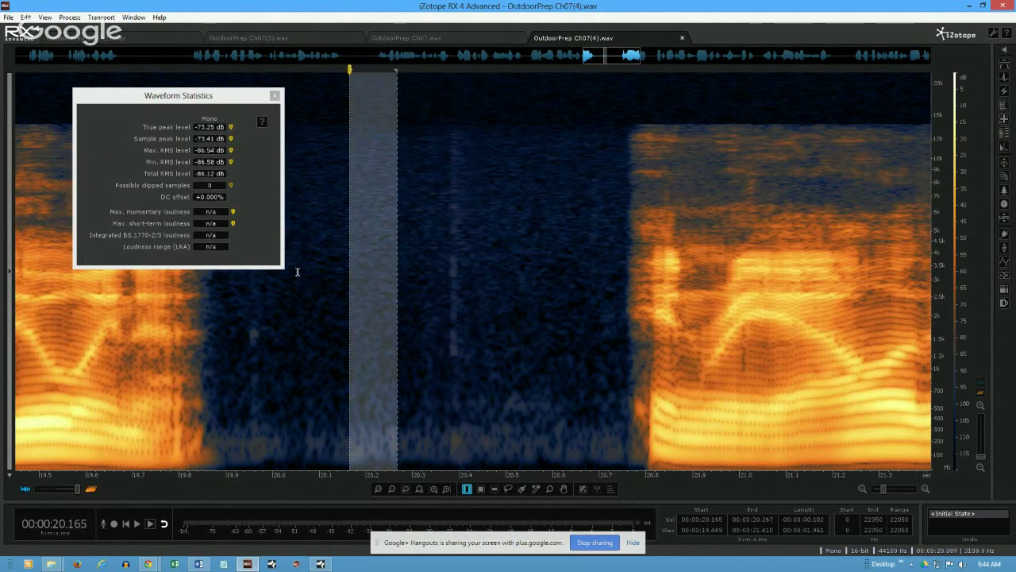
drag(366, 219, 386, 262)
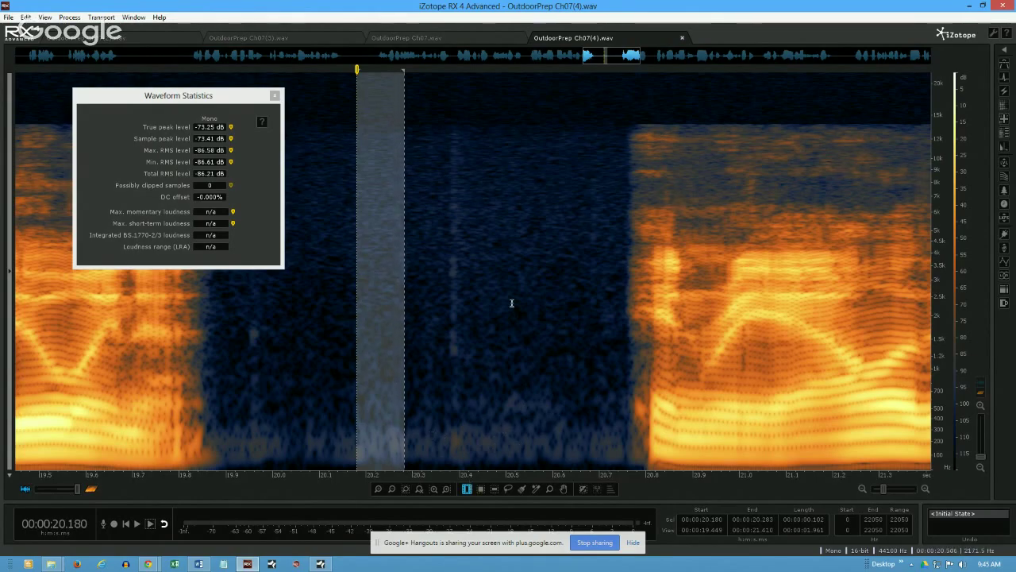
Examine the levels of the whole visible range, about 19.4–21.4 seconds, and look over the RAW track's insert effects in Studio One
click(477, 258)
double_click(477, 259)
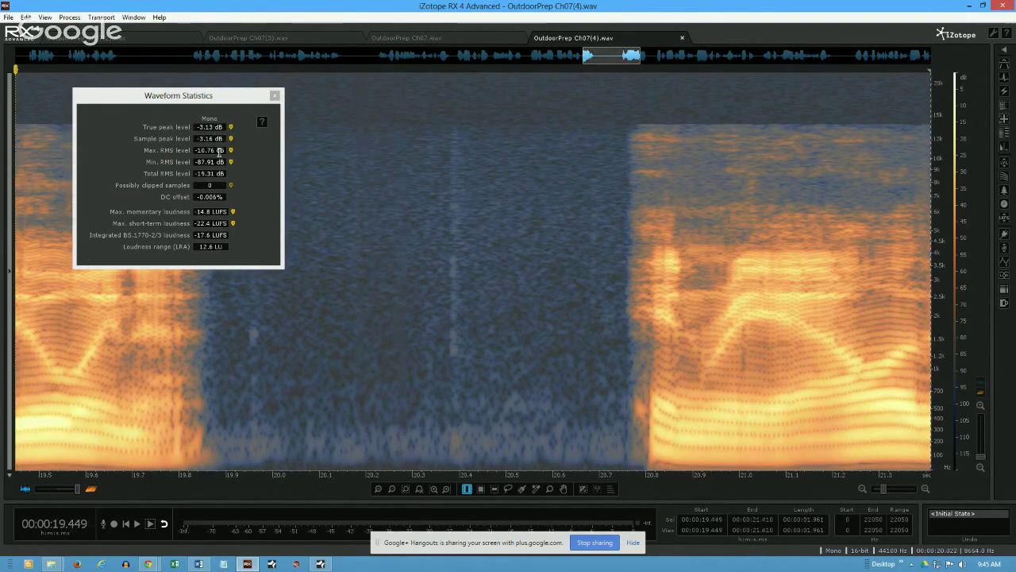
mouse_move(211, 171)
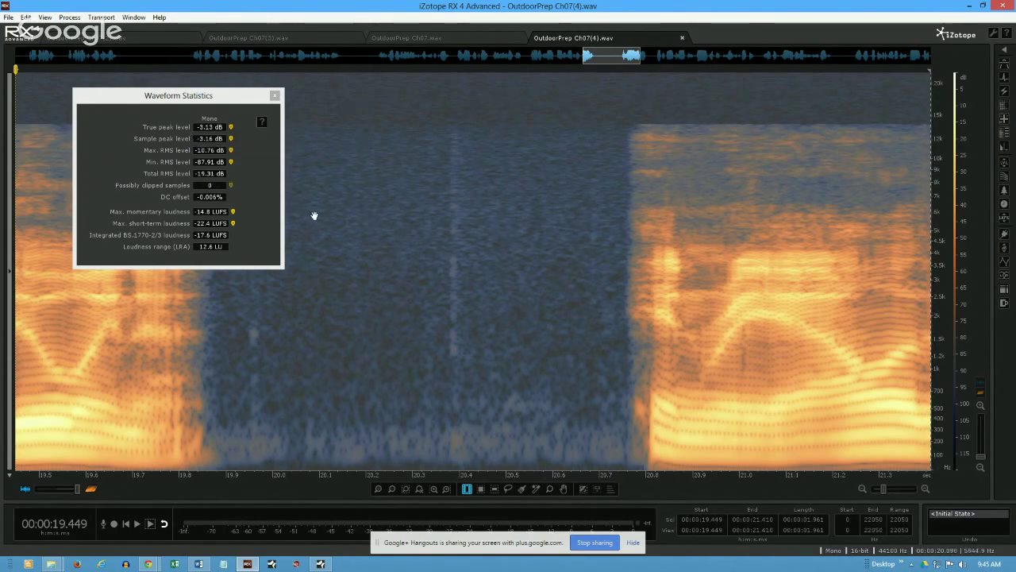
click(320, 564)
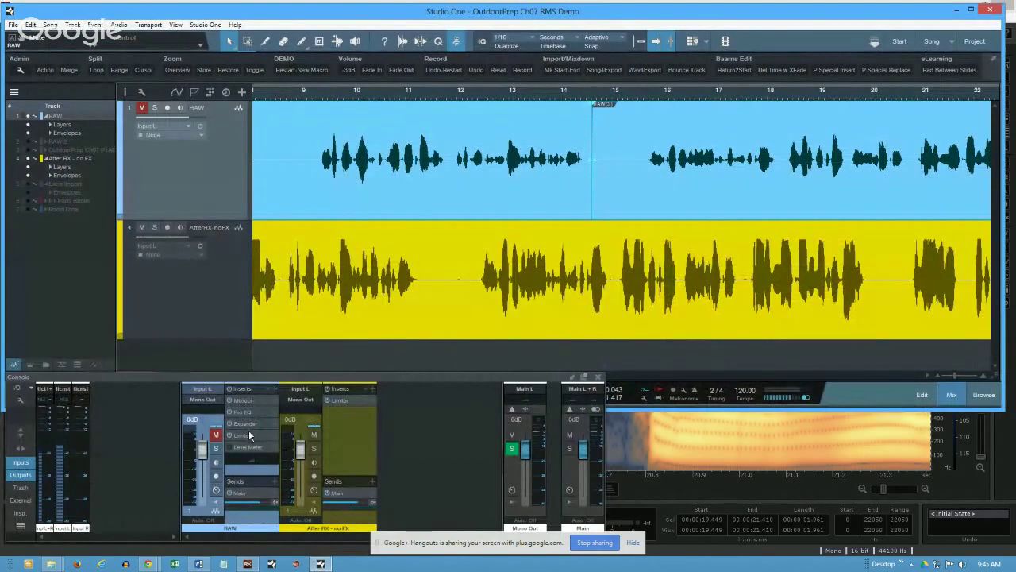
click(250, 565)
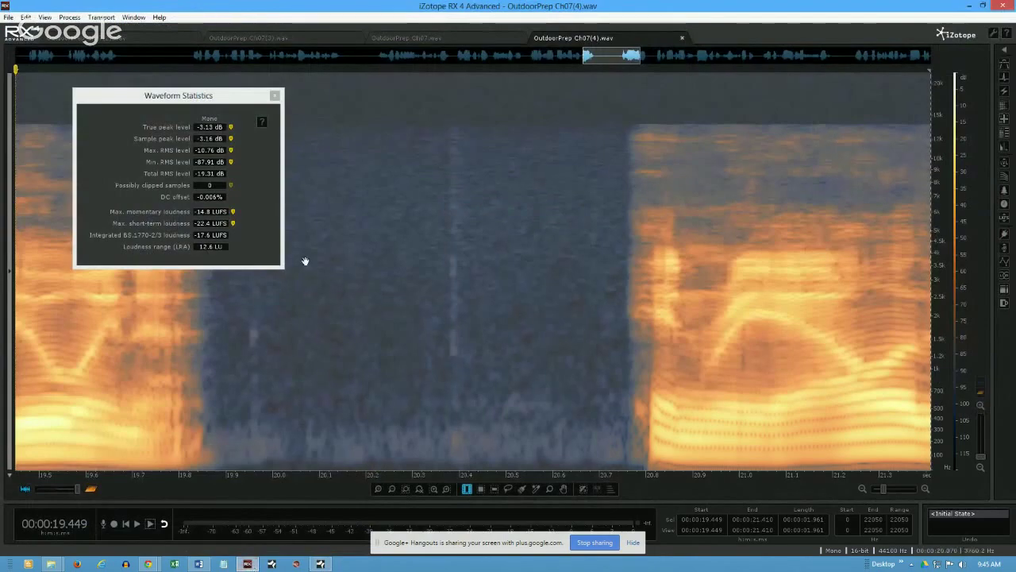
Measure the levels at about 20.32–20.49 and 20.46–20.69 seconds, and stop sharing the screen
click(444, 163)
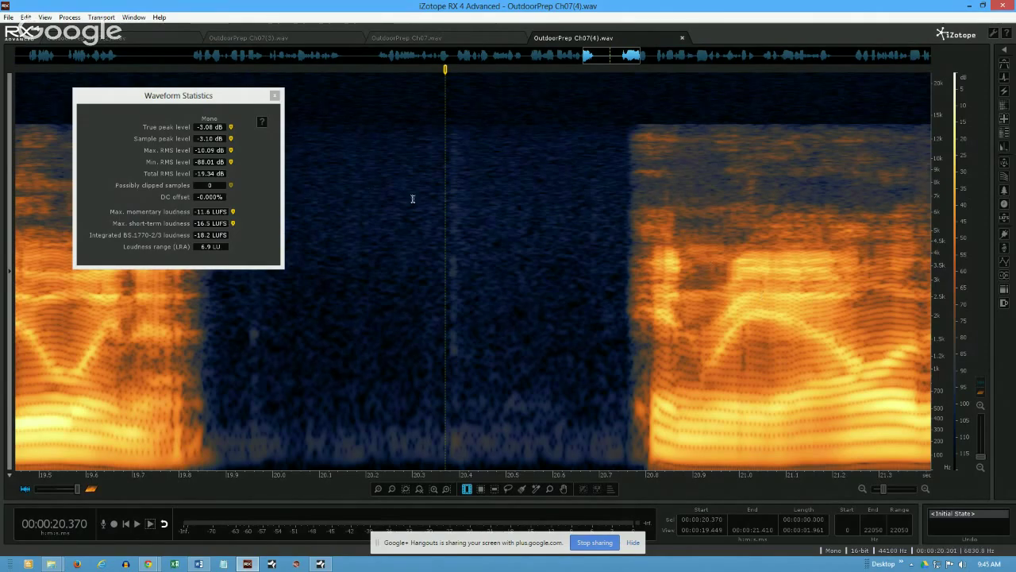
drag(421, 289, 500, 293)
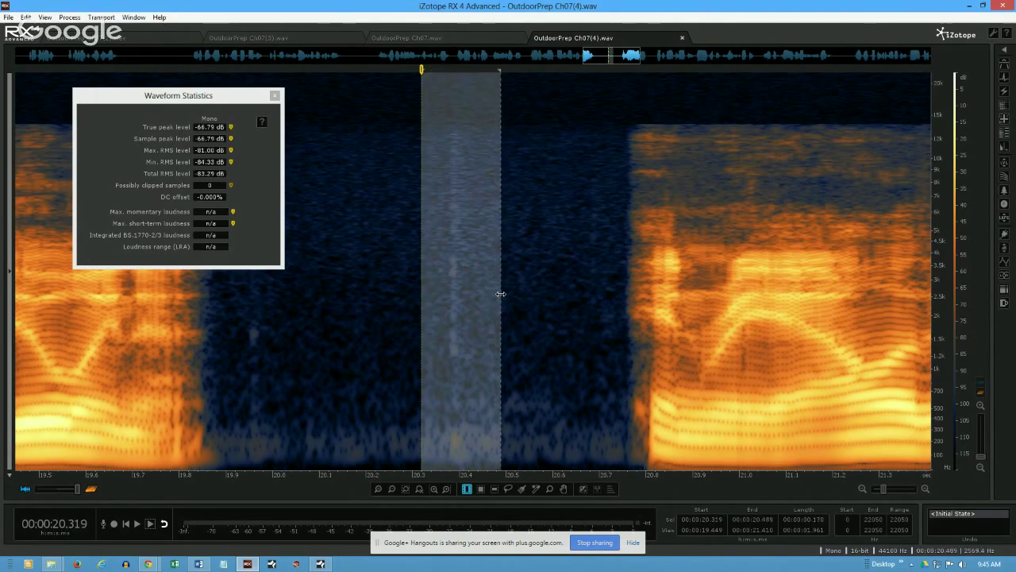
drag(488, 246, 593, 259)
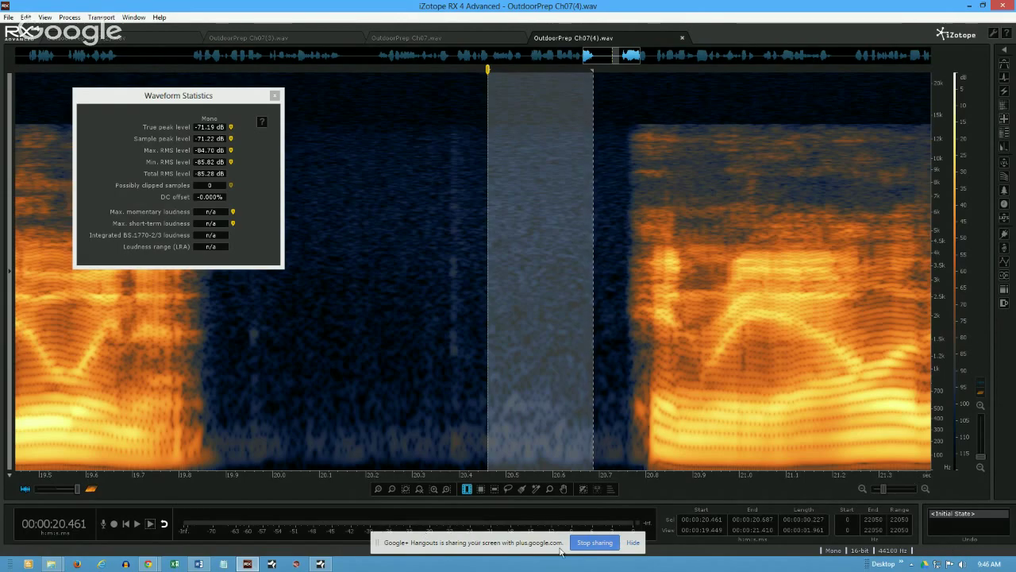
click(588, 545)
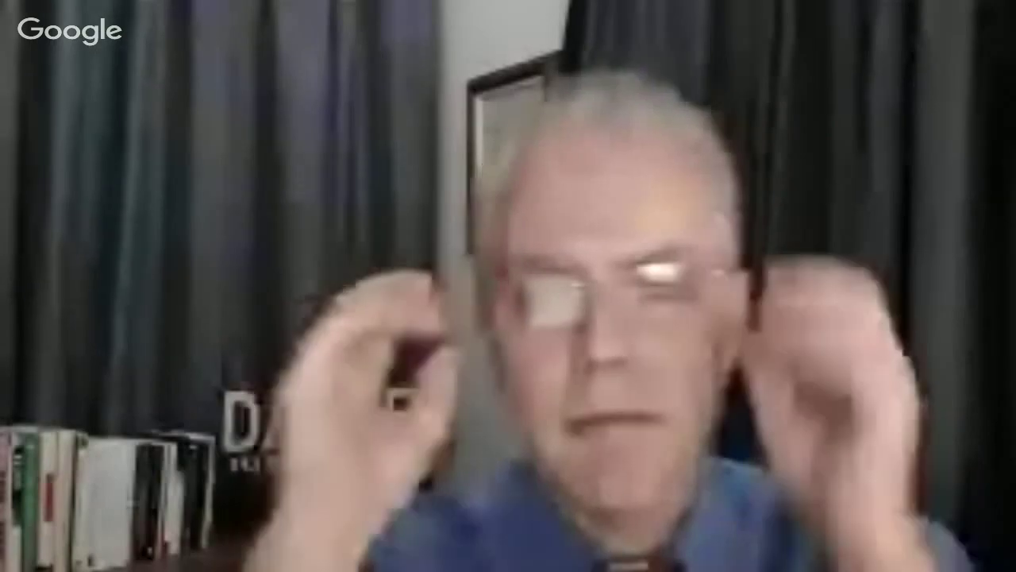